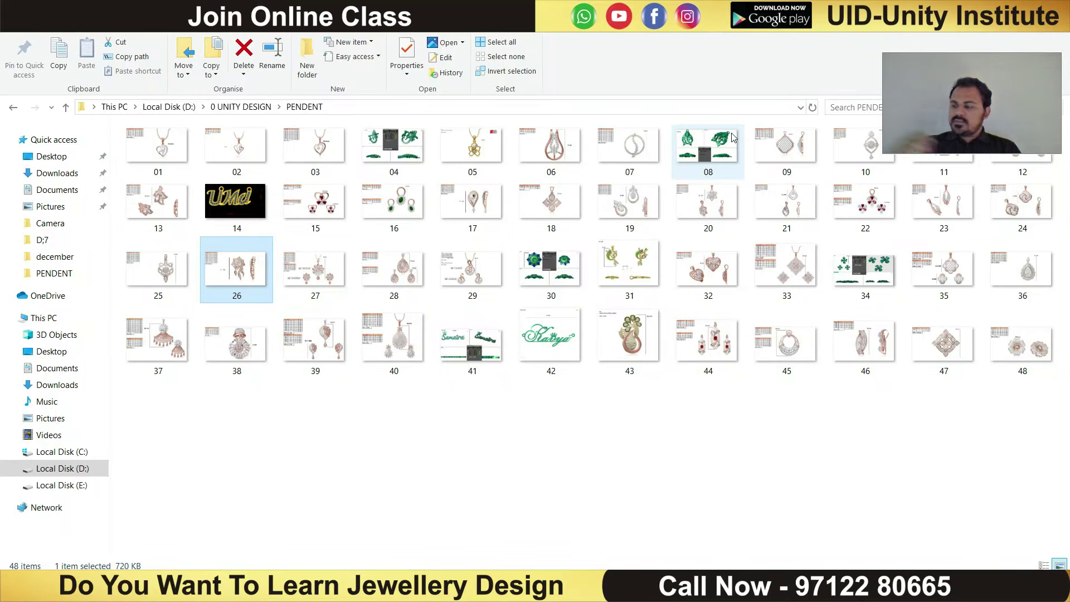
- Open design 27 full size, then zoom and pan to inspect the pendant's top
double_click(311, 268)
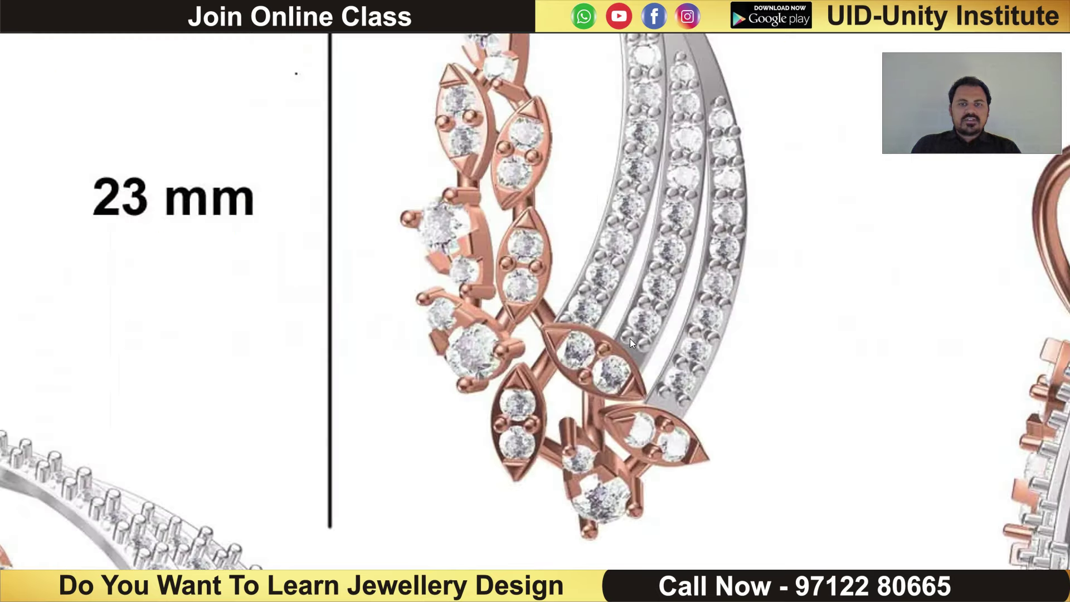
key(Right)
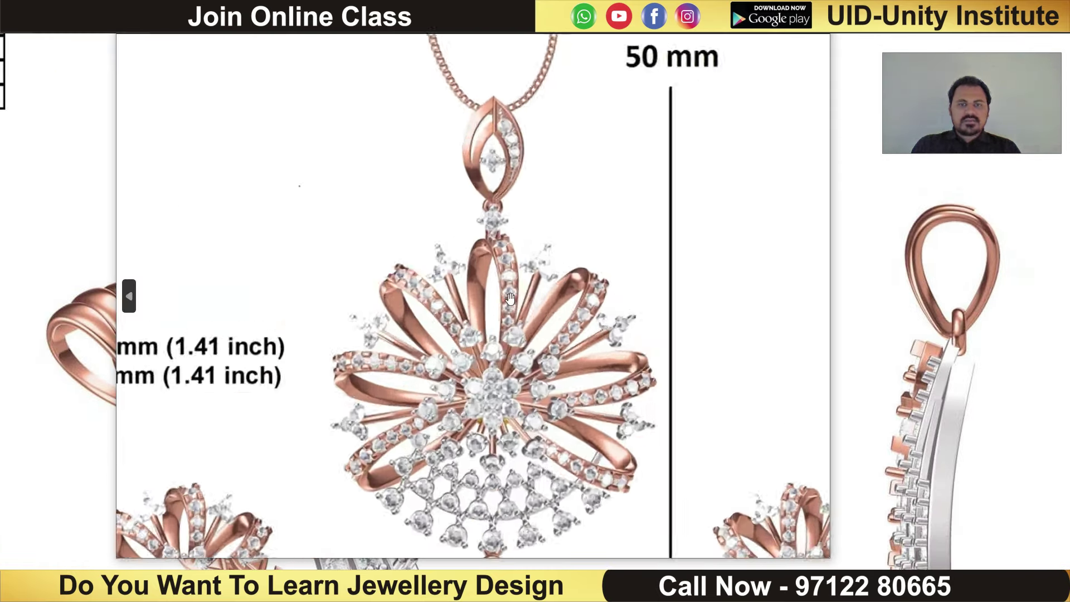
scroll(512, 337, up, 2)
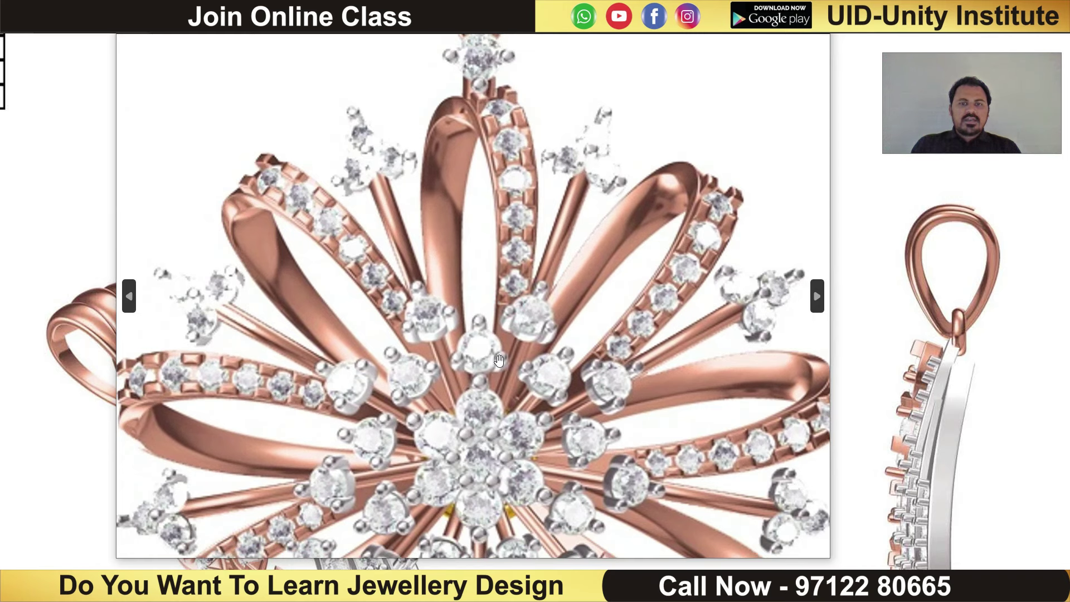
drag(506, 338, 508, 390)
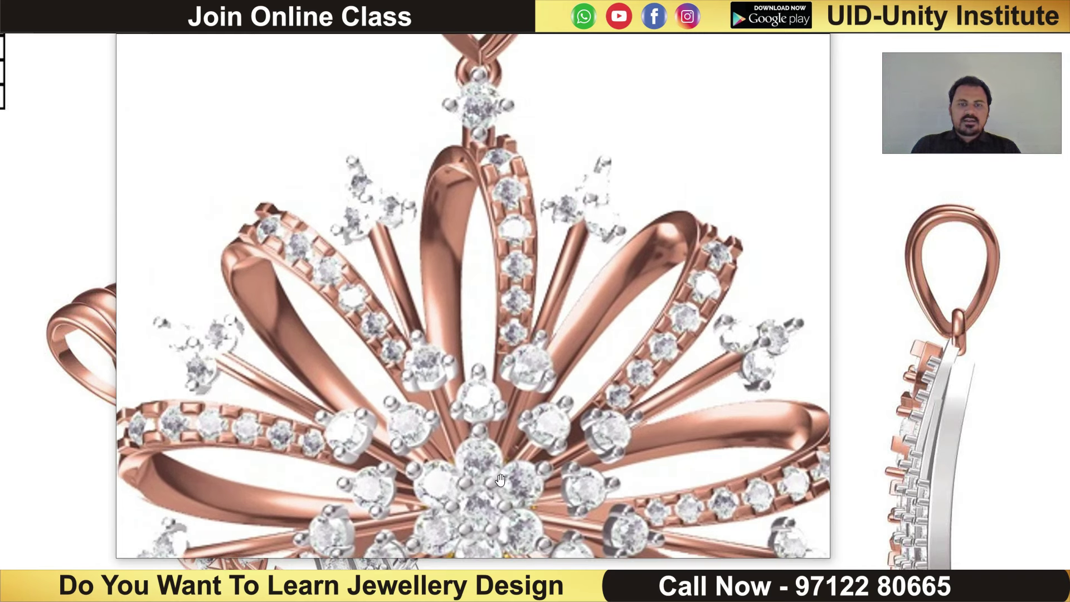
scroll(477, 417, down, 3)
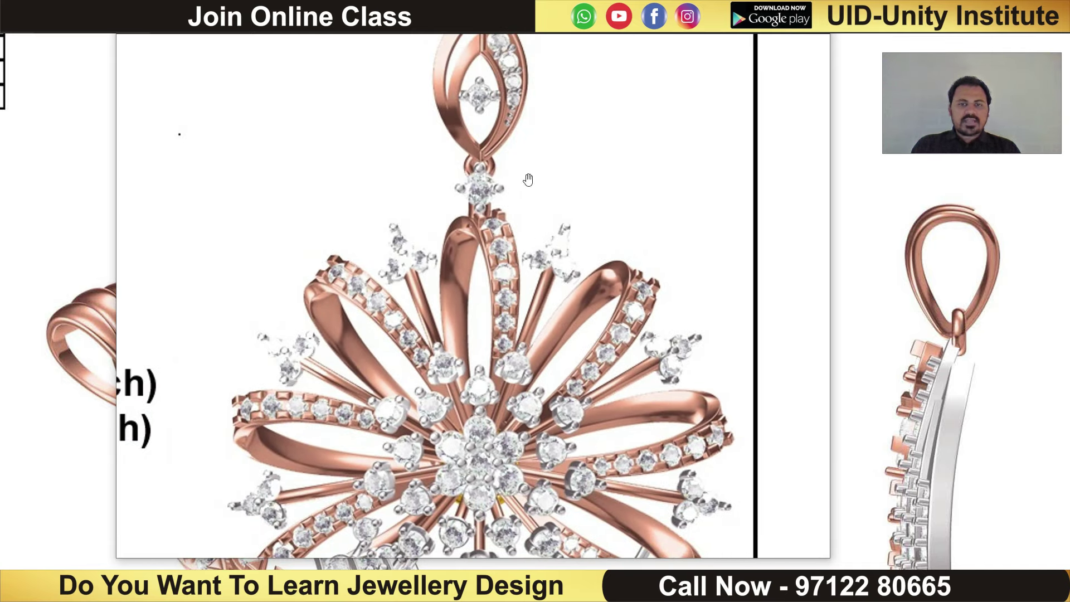
scroll(509, 184, down, 3)
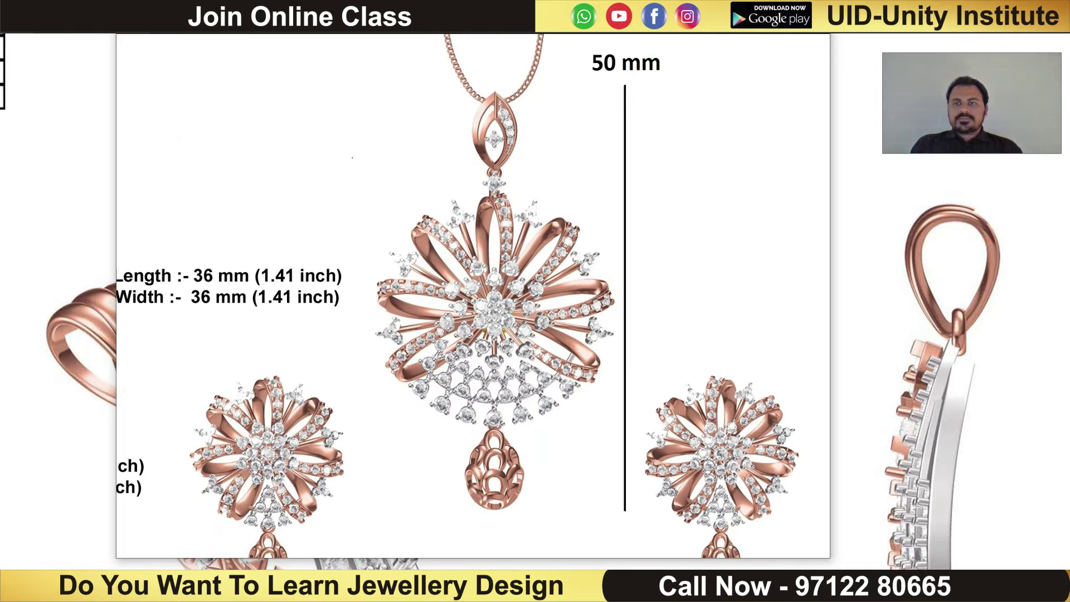
- Return to the folder, view design 26's 41 mm pendant image, and close it
key(Left)
key(Escape)
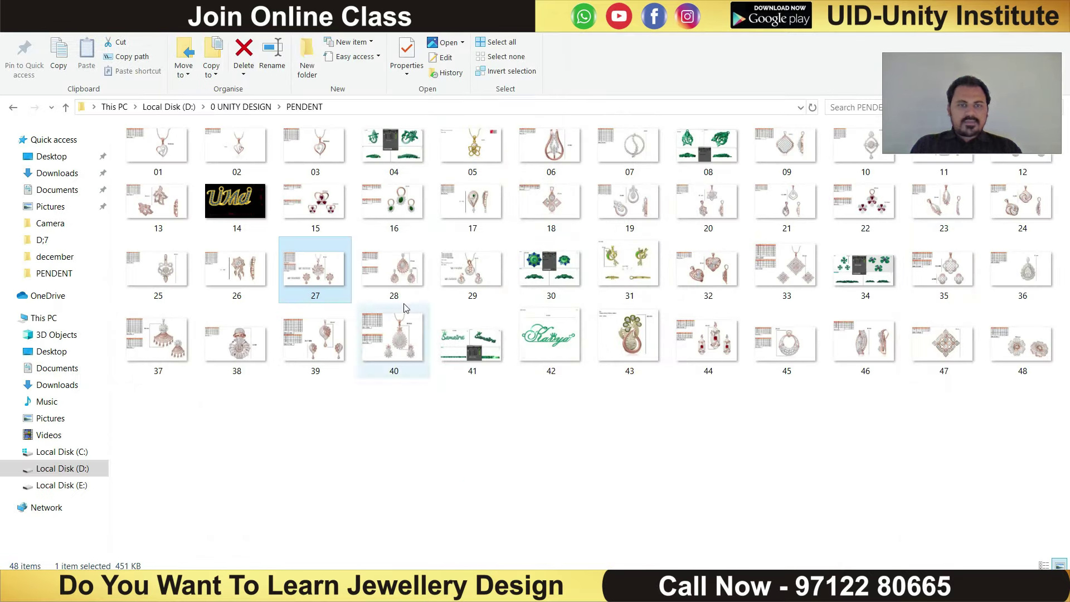
click(183, 272)
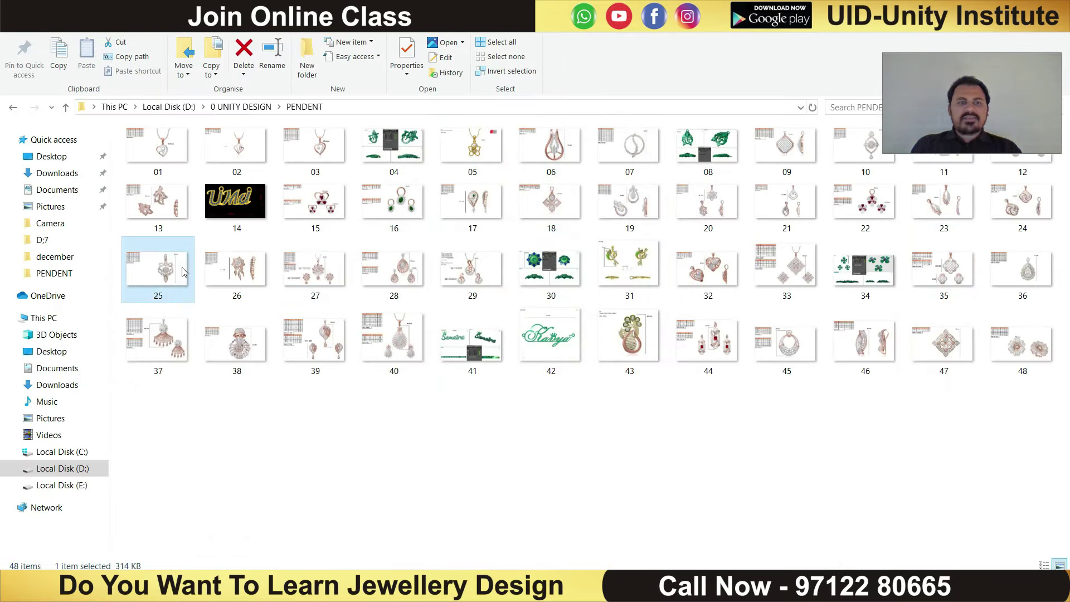
double_click(242, 277)
scroll(501, 296, down, 3)
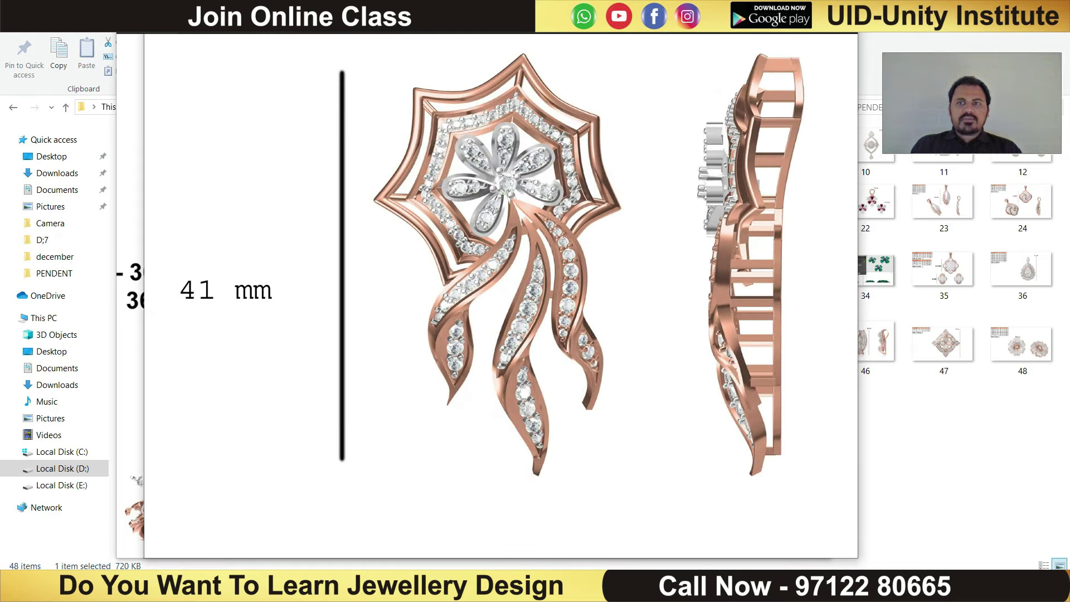
key(Escape)
- Zoom in and out on the flower pendant reference image to inspect it
scroll(388, 340, down, 3)
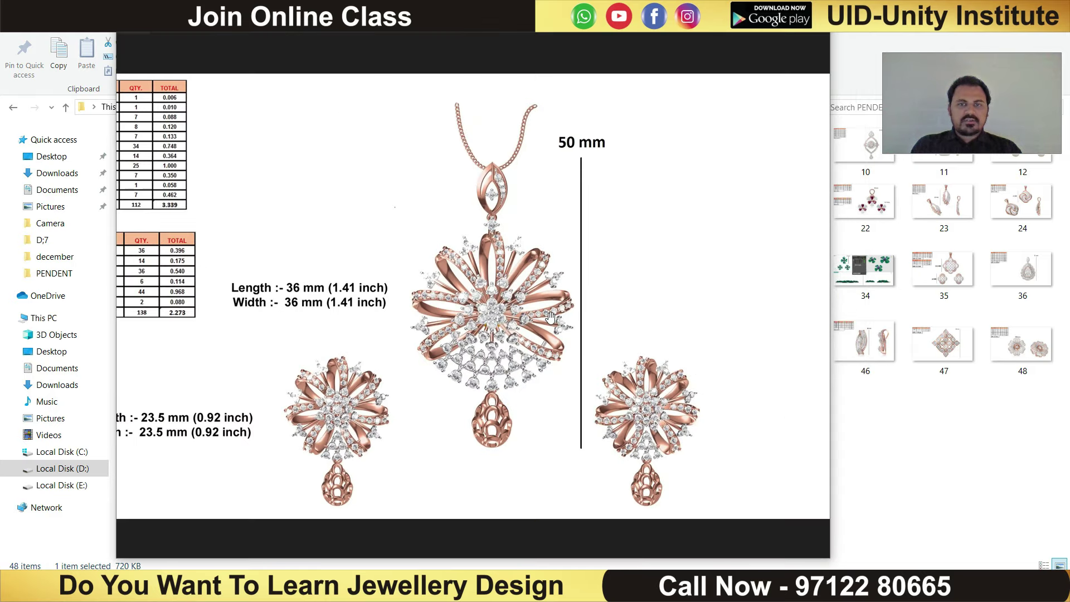
scroll(653, 201, down, 2)
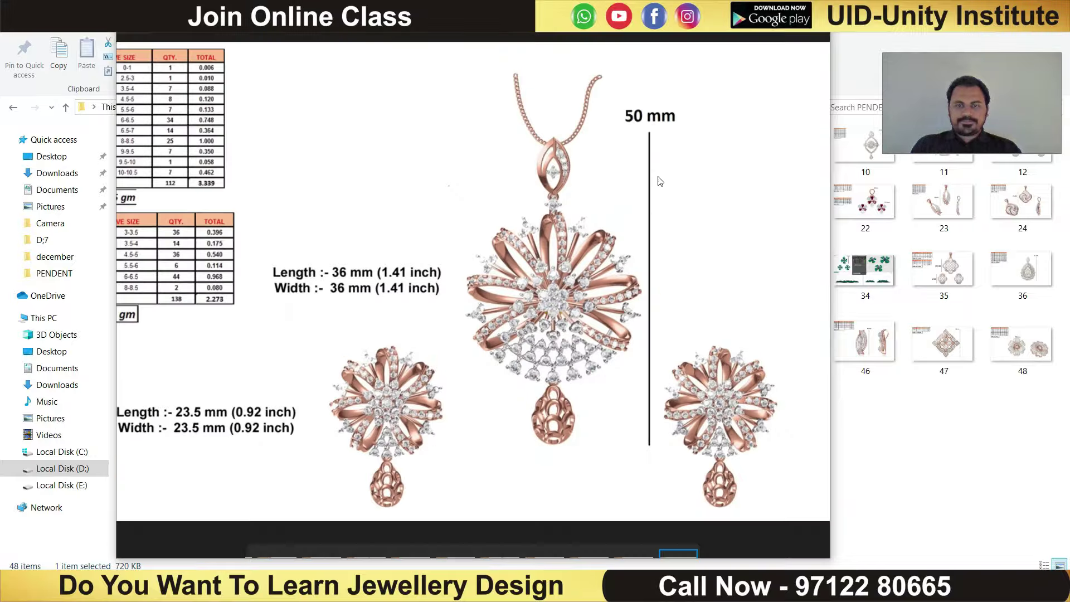
scroll(579, 267, up, 2)
scroll(552, 284, up, 2)
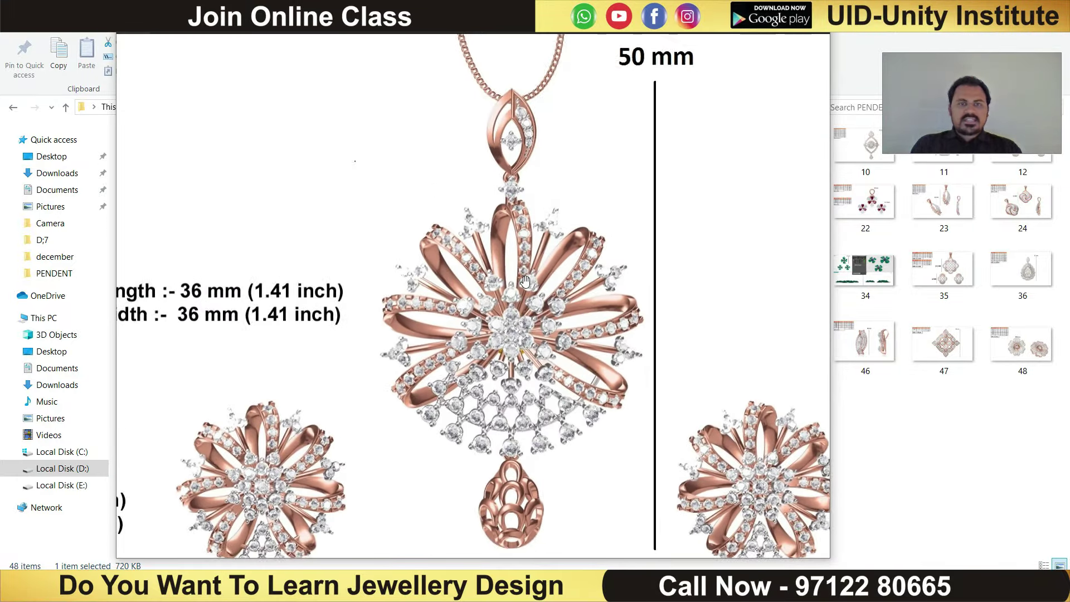
scroll(523, 307, up, 2)
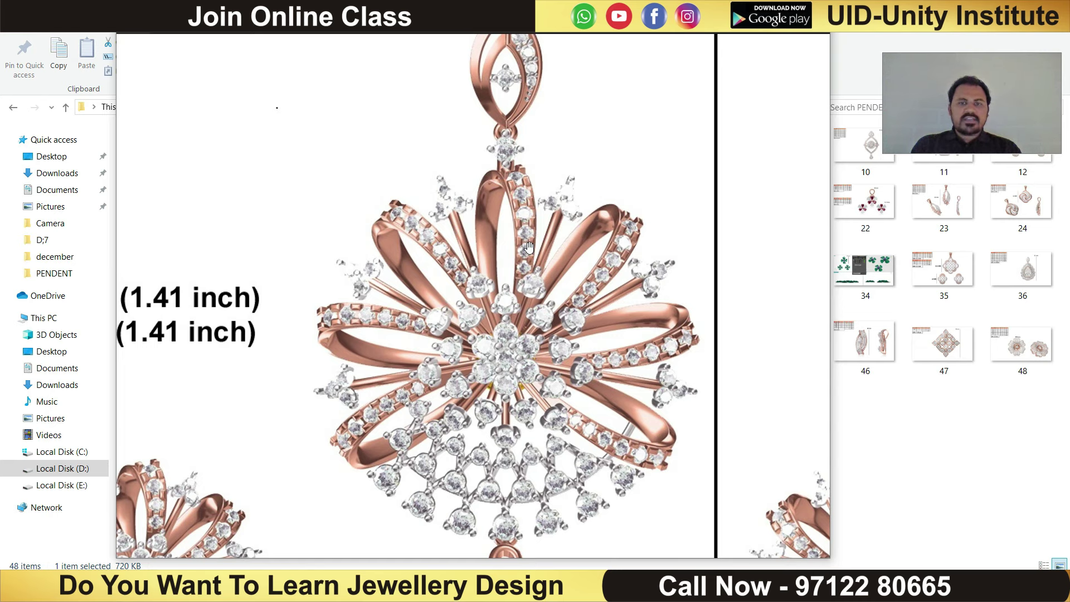
scroll(546, 262, down, 2)
scroll(574, 281, down, 2)
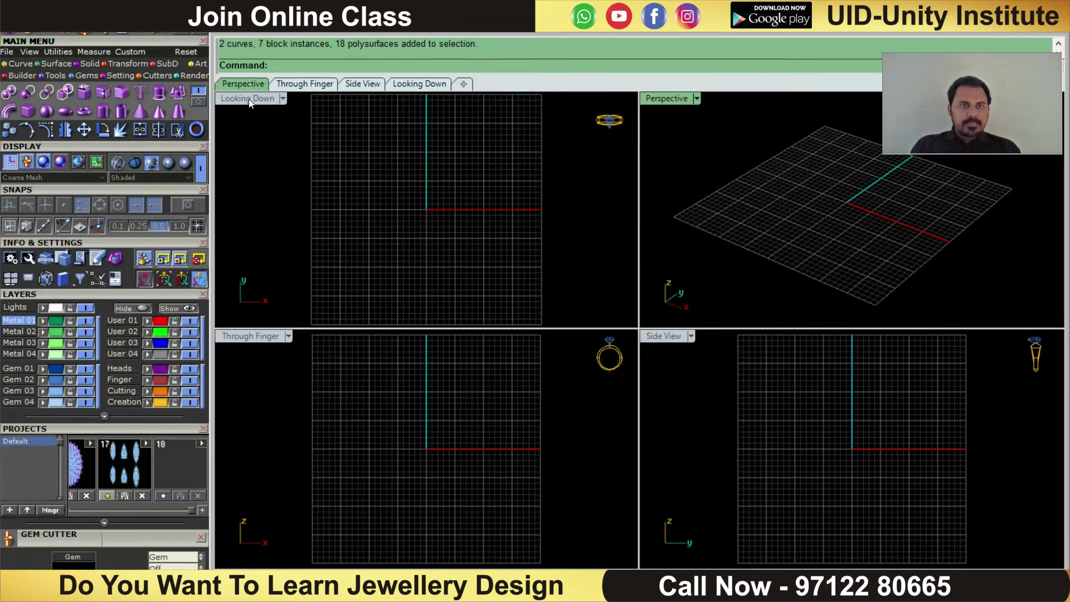
- Maximise the Looking Down viewport so it fills the whole workspace
double_click(247, 98)
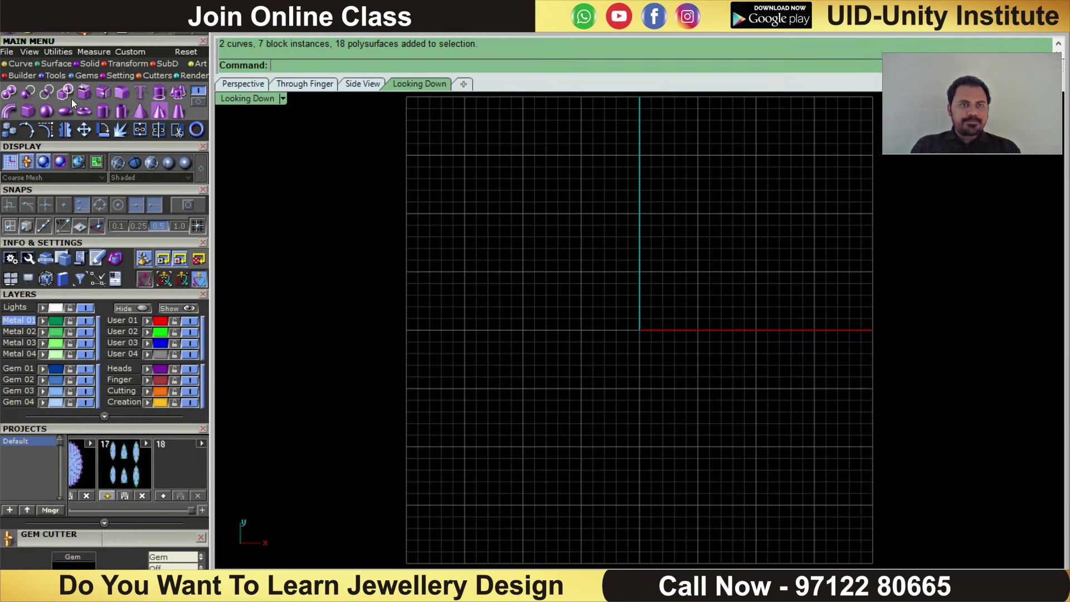
- Start a Picture Frame and load design 27 from the PENDENT folder as the bitmap
click(29, 51)
click(10, 92)
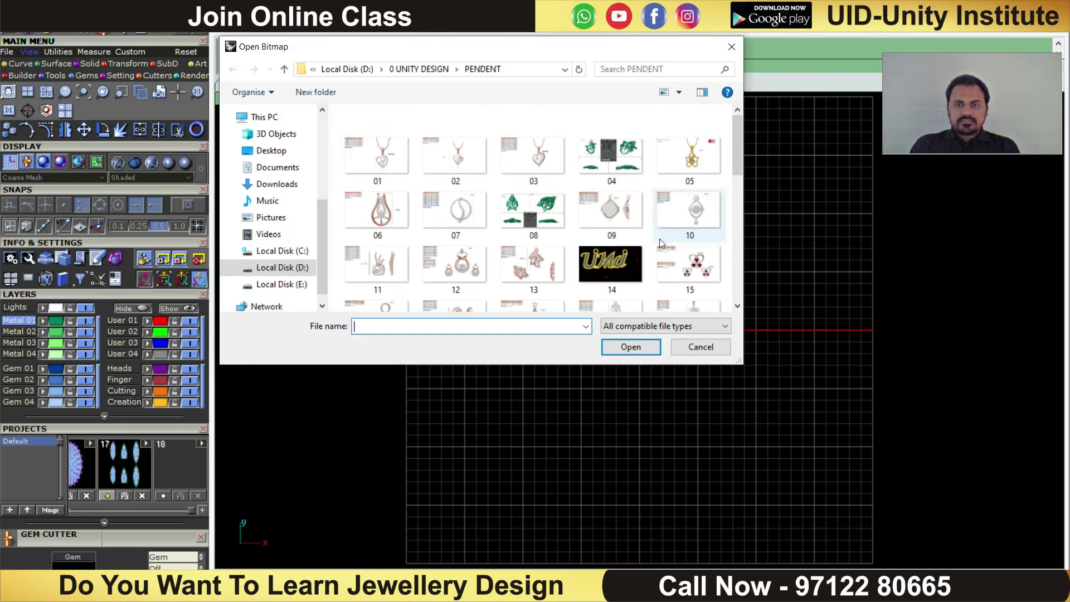
click(454, 259)
scroll(613, 234, down, 4)
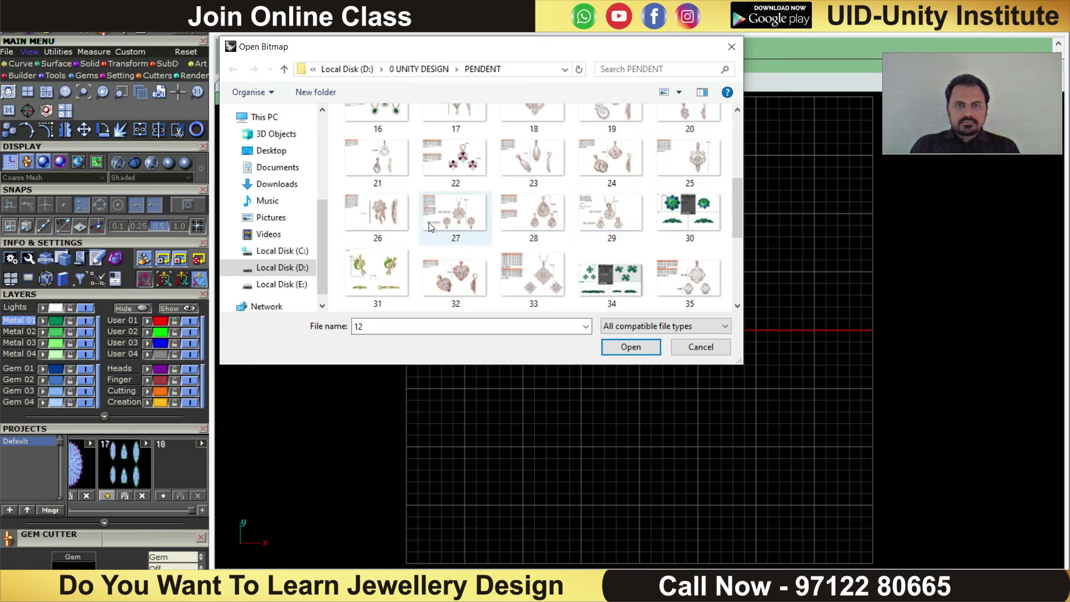
double_click(445, 218)
scroll(490, 294, down, 5)
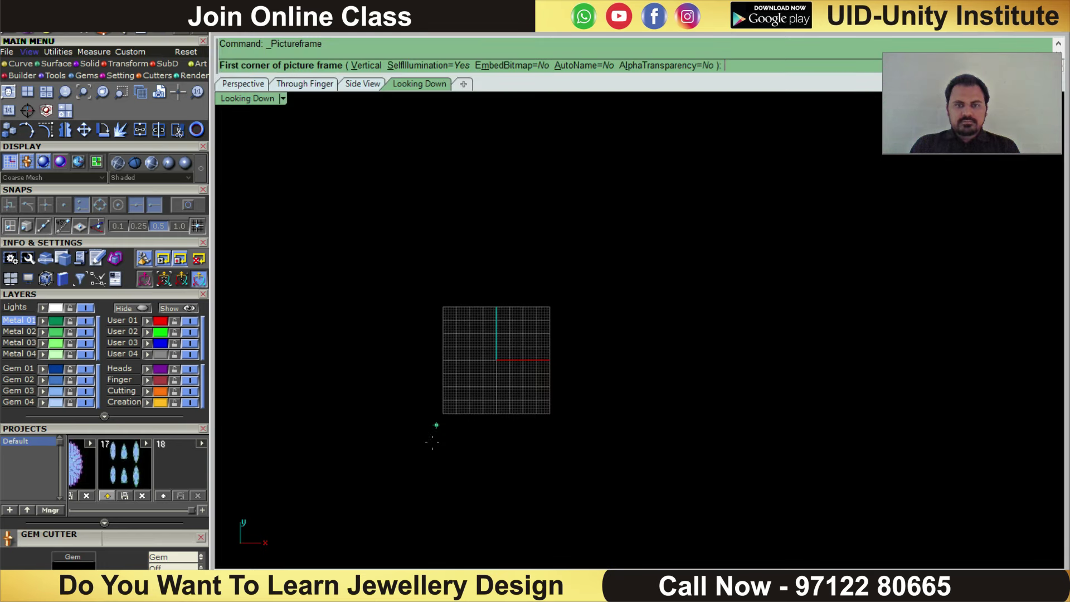
- Place the reference picture frame in the top view with two corners
click(426, 459)
click(718, 459)
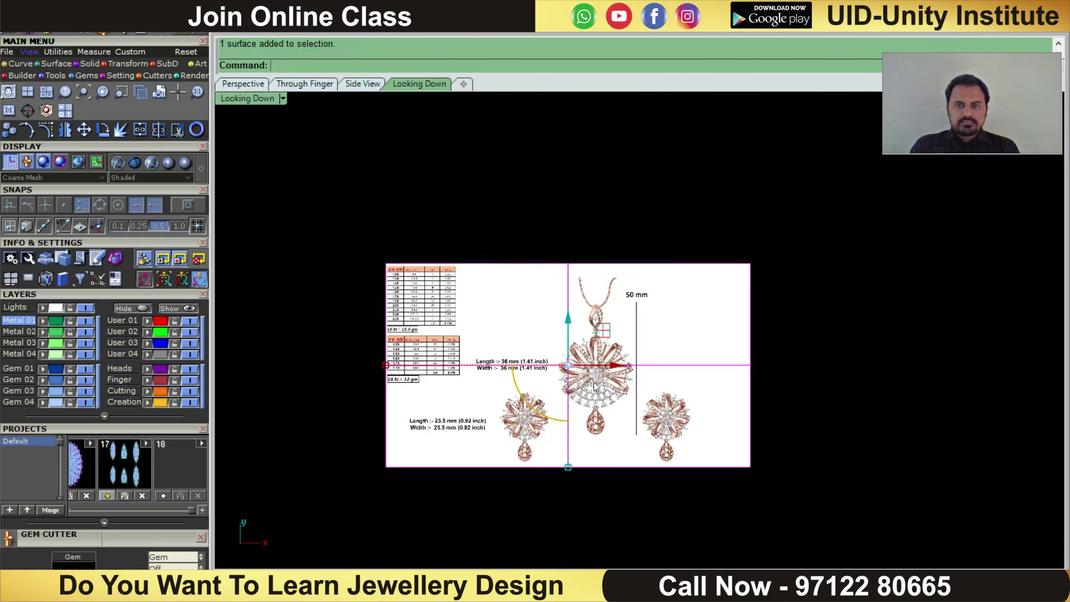
scroll(574, 384, up, 5)
- Scale2D the picture from the drop's bottom to its top, giving a 50 mm length
click(129, 63)
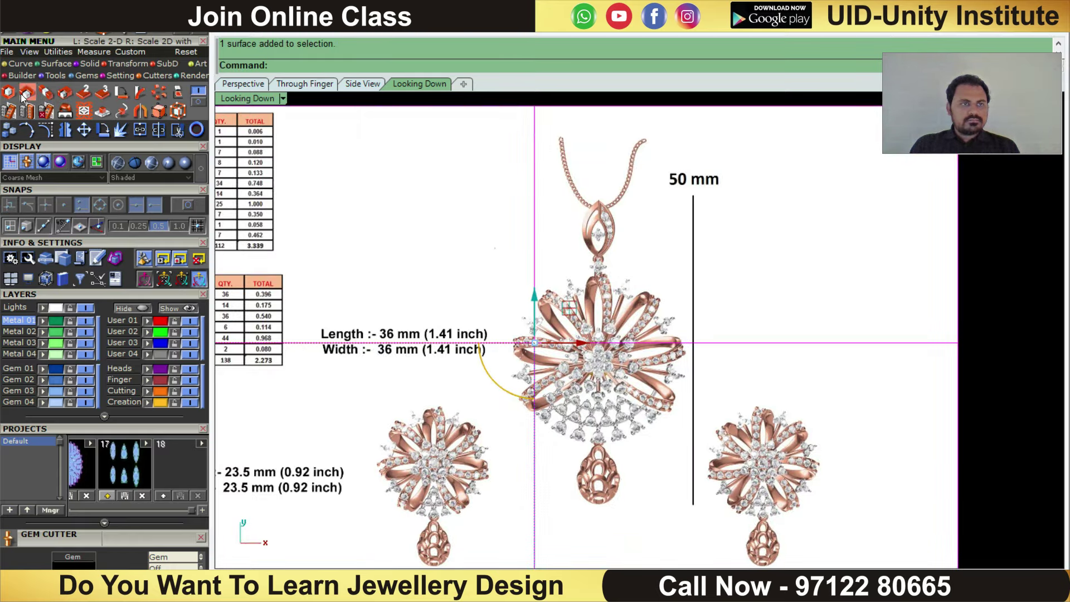
click(27, 92)
scroll(509, 517, up, 5)
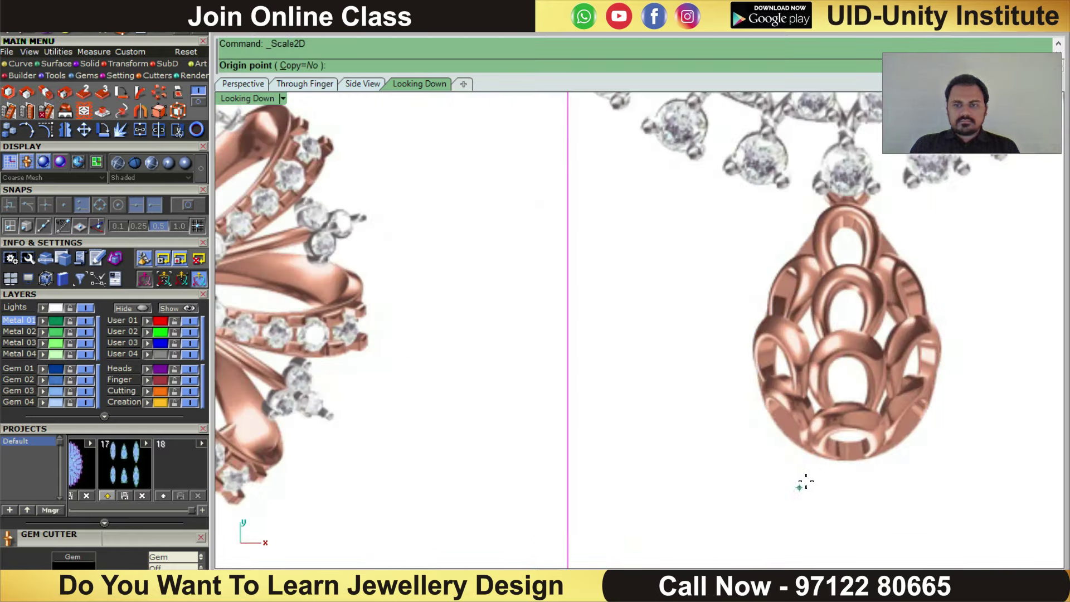
click(851, 457)
scroll(709, 466, down, 5)
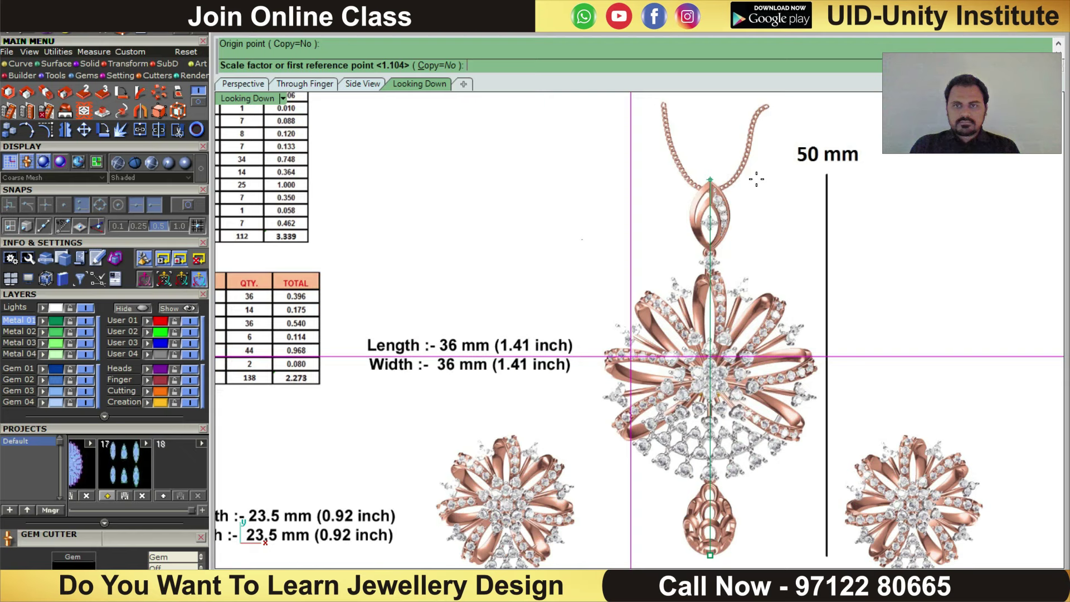
click(756, 179)
text(0)
key(Return)
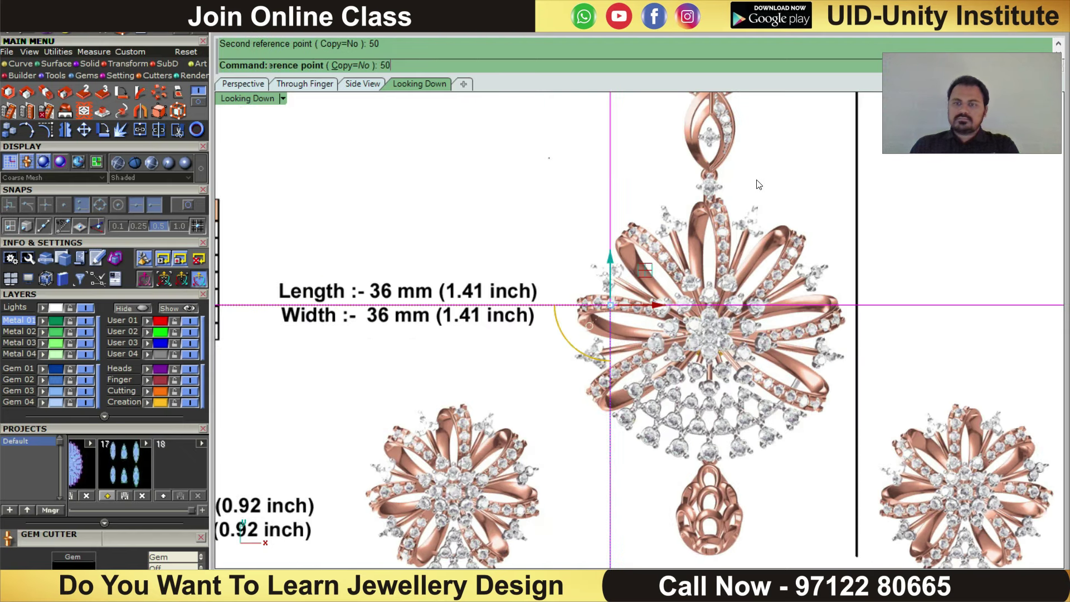
scroll(641, 334, down, 3)
scroll(669, 434, down, 3)
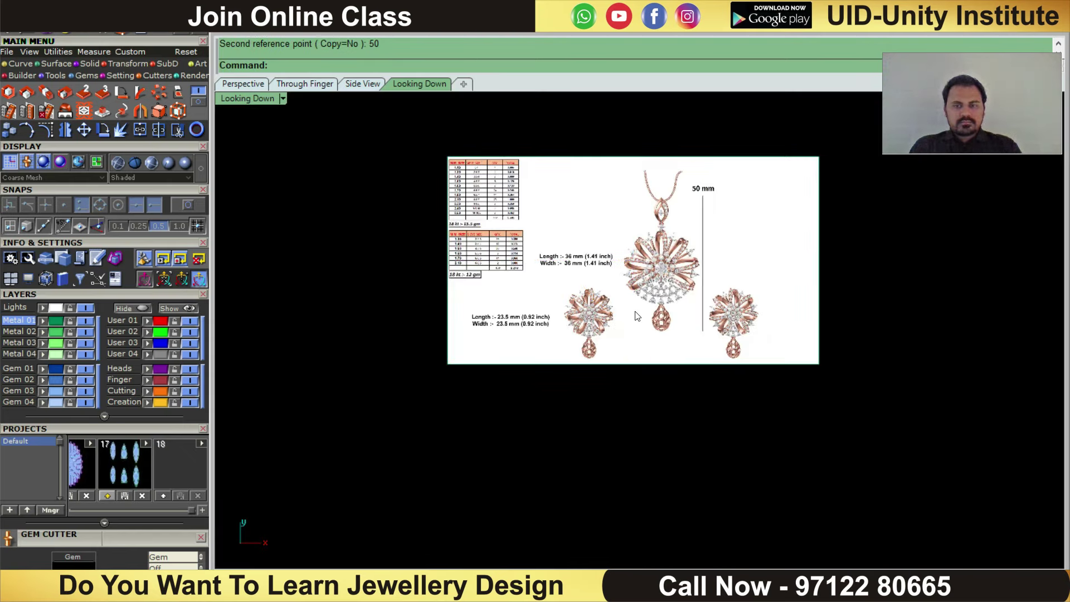
scroll(672, 239, up, 5)
- Select the reference picture and start a Move, then cancel it
click(644, 345)
scroll(643, 346, up, 3)
scroll(644, 320, up, 3)
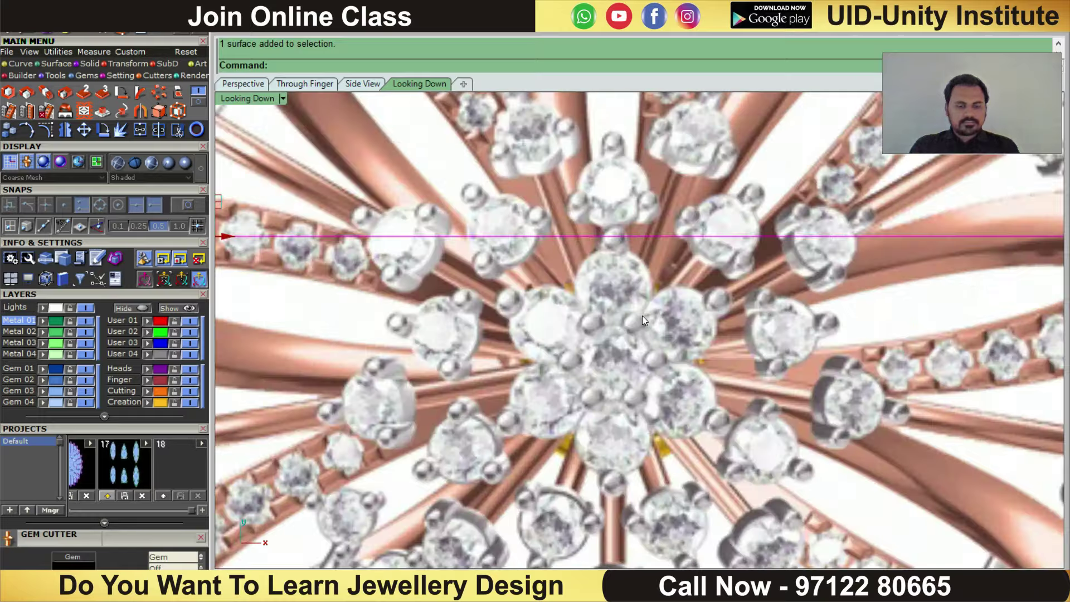
scroll(640, 329, up, 3)
text(m)
key(Return)
scroll(611, 372, down, 3)
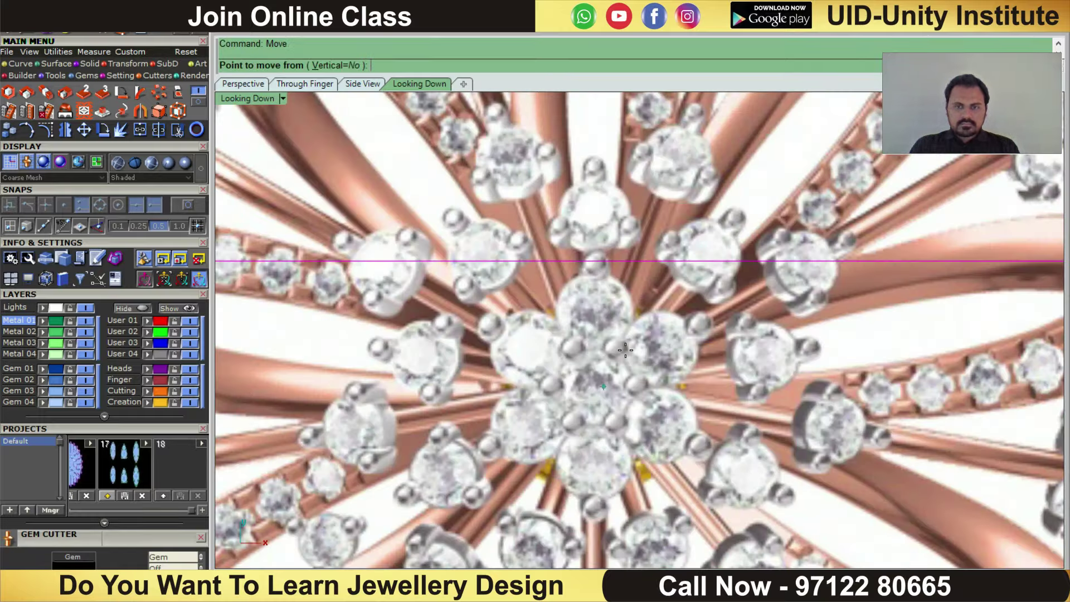
scroll(612, 370, down, 3)
scroll(618, 379, down, 3)
key(Escape)
scroll(629, 390, down, 2)
scroll(633, 396, up, 2)
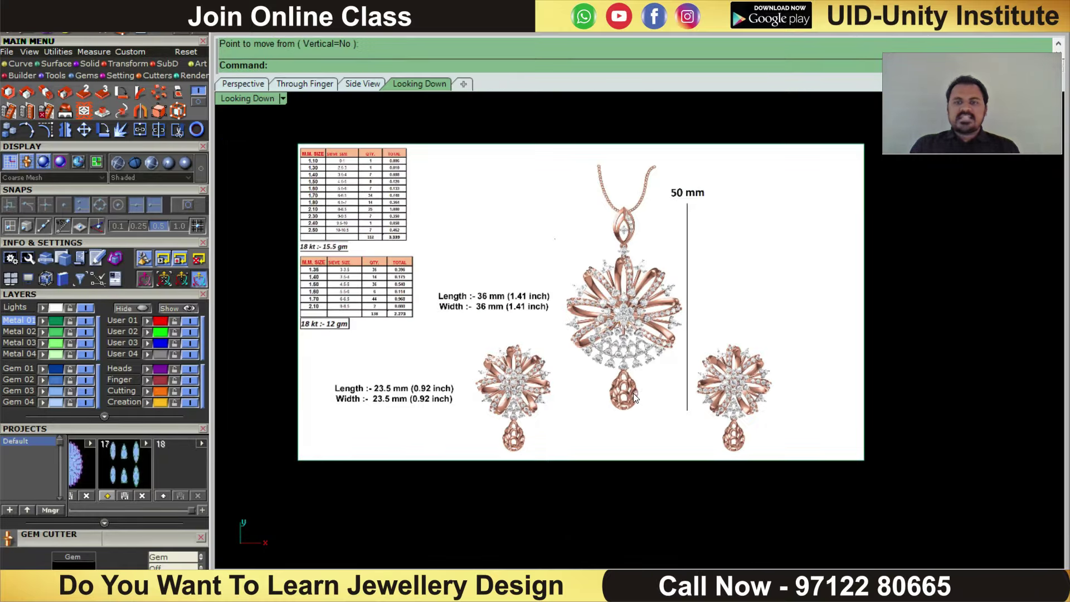
scroll(634, 359, up, 5)
- Reselect the picture and start a line from the drawing's centre
click(629, 347)
scroll(627, 353, down, 5)
click(499, 311)
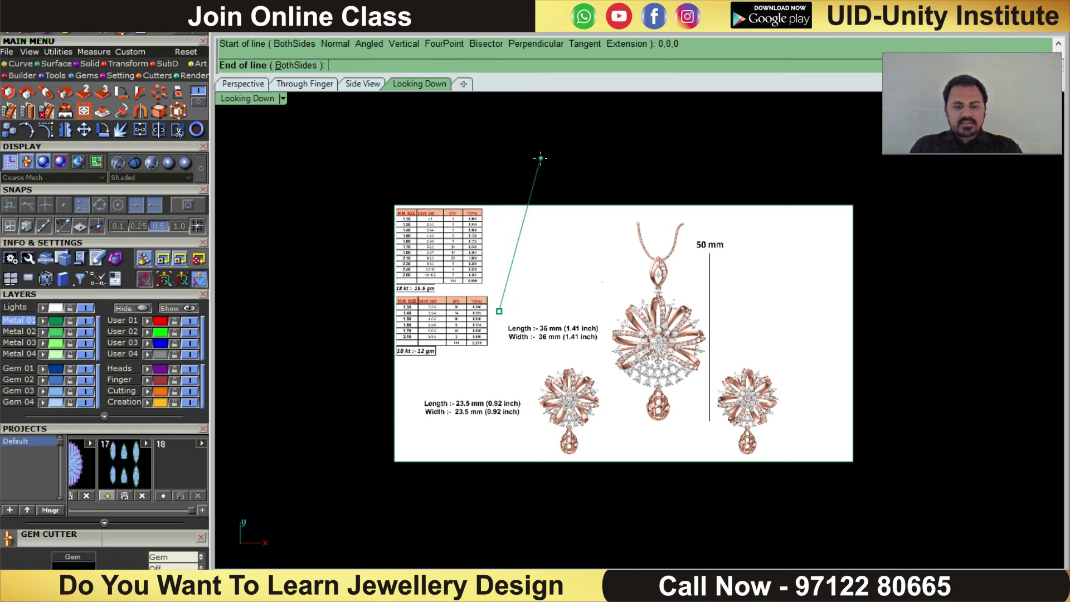
- Finish the vertical BothSides guide line and zoom in on the reference image
text(b)
click(499, 150)
click(503, 342)
scroll(503, 342, up, 5)
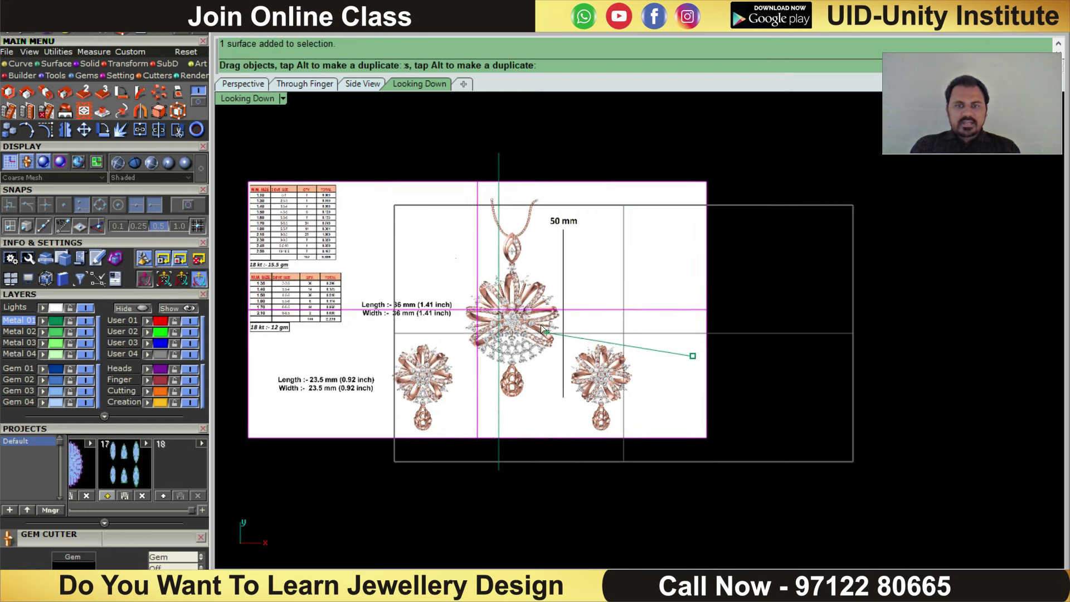
scroll(650, 304, up, 3)
scroll(640, 213, up, 5)
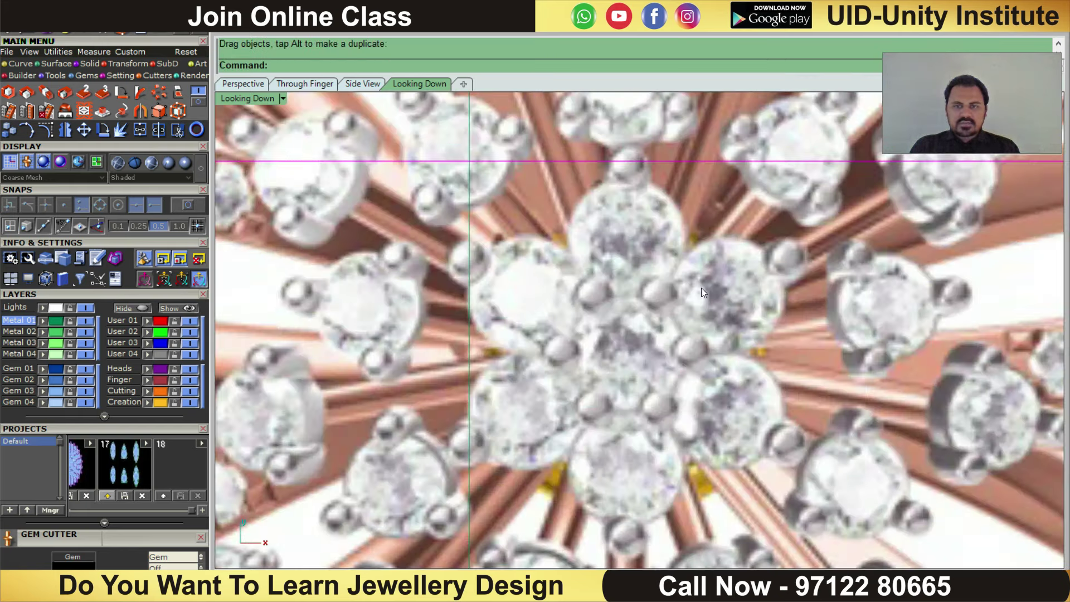
scroll(701, 287, up, 2)
scroll(595, 297, up, 2)
scroll(548, 297, up, 1)
scroll(431, 252, up, 2)
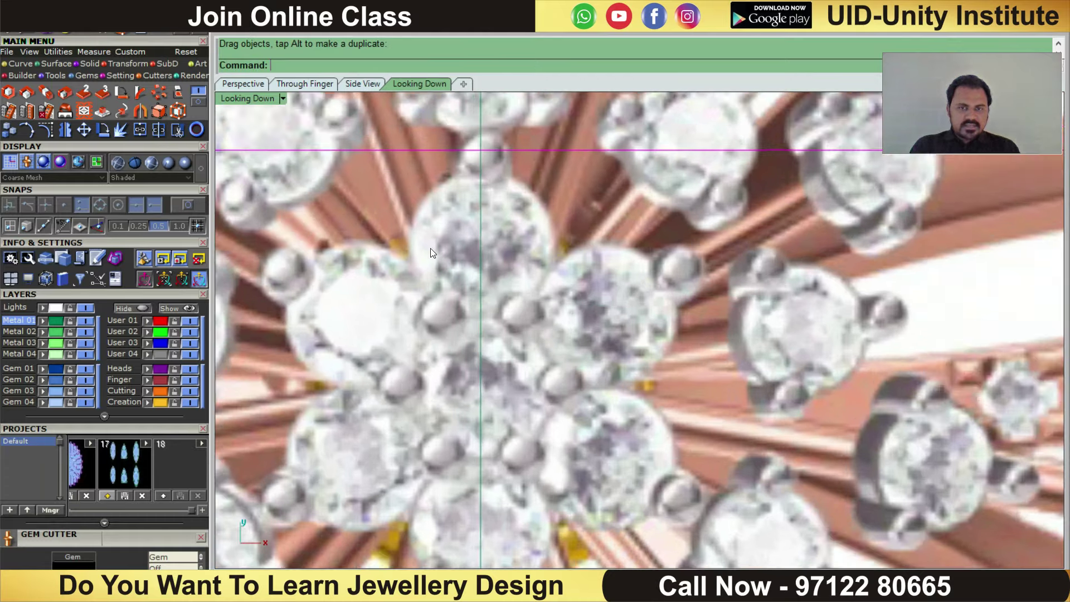
scroll(588, 213, up, 2)
scroll(596, 217, up, 1)
scroll(605, 222, up, 1)
scroll(613, 231, up, 1)
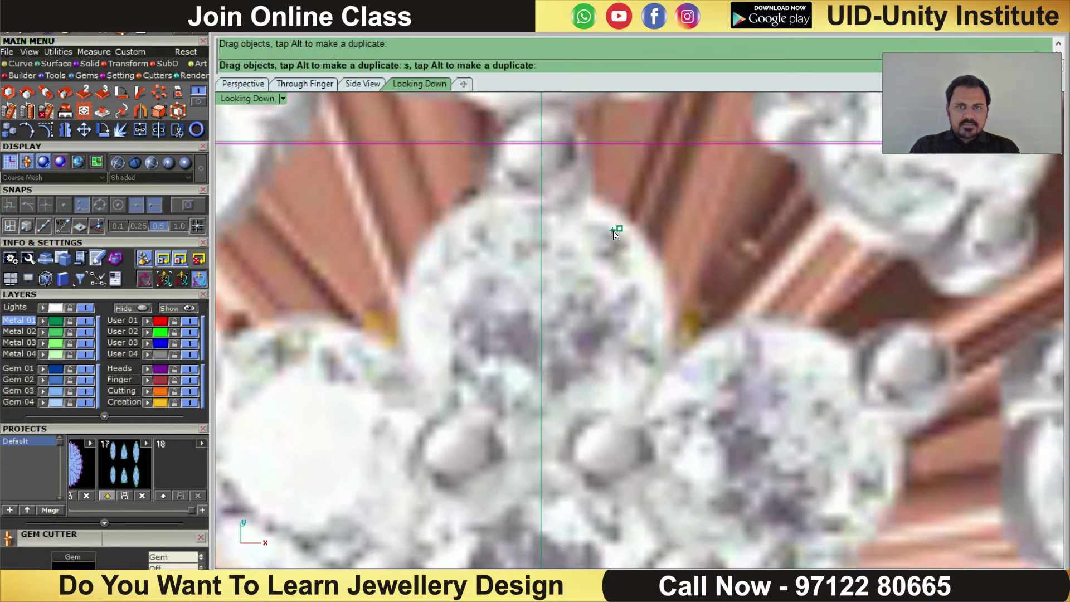
scroll(613, 230, down, 3)
scroll(540, 359, down, 4)
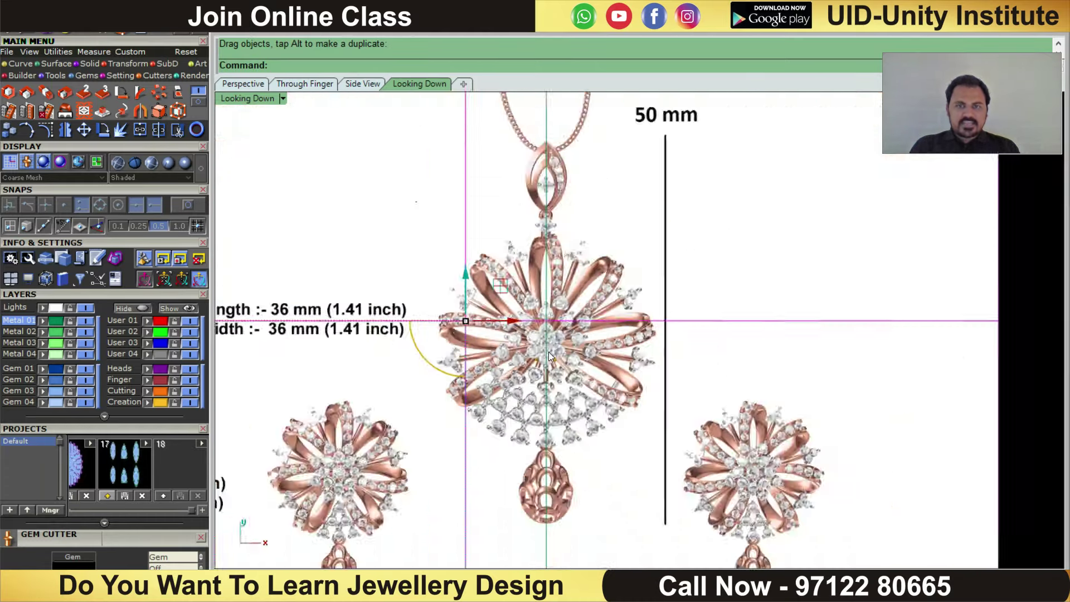
scroll(574, 237, down, 3)
scroll(545, 419, up, 1)
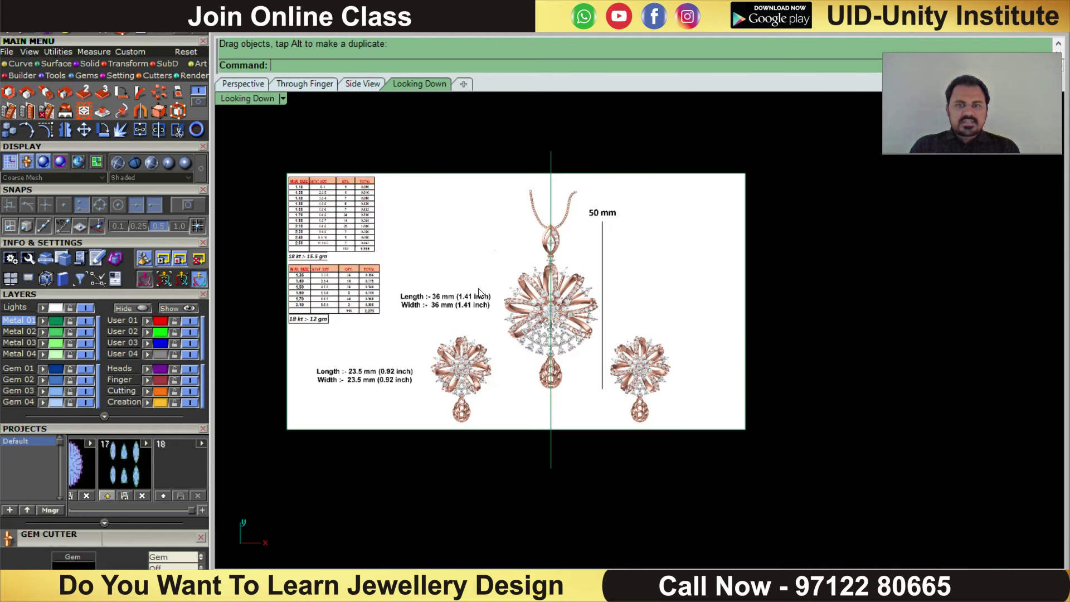
- Draw a second BothSides guide line from the pendant centre
click(23, 64)
click(26, 91)
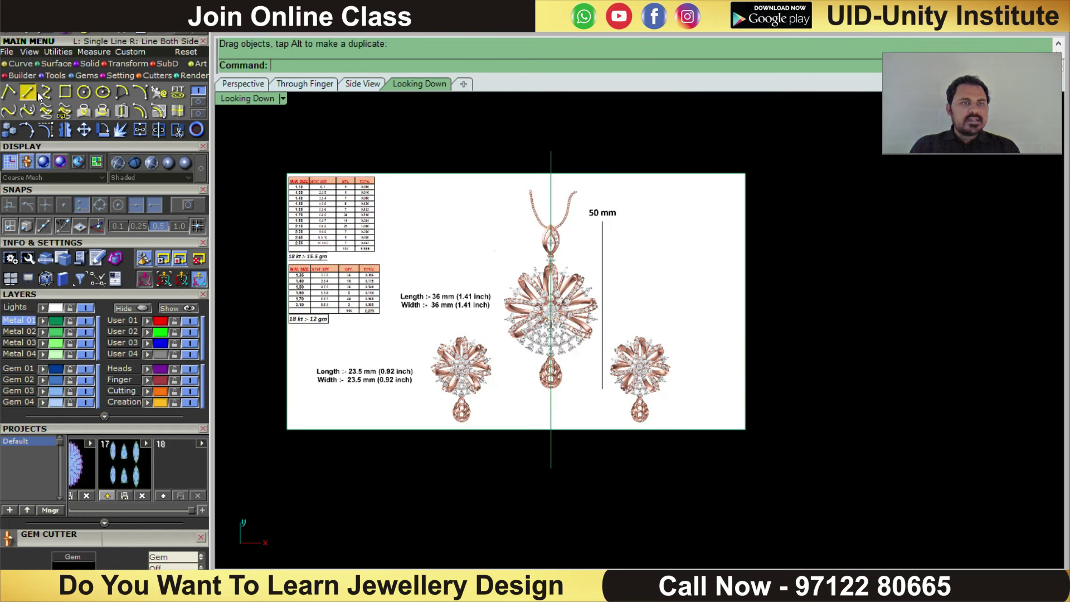
click(551, 310)
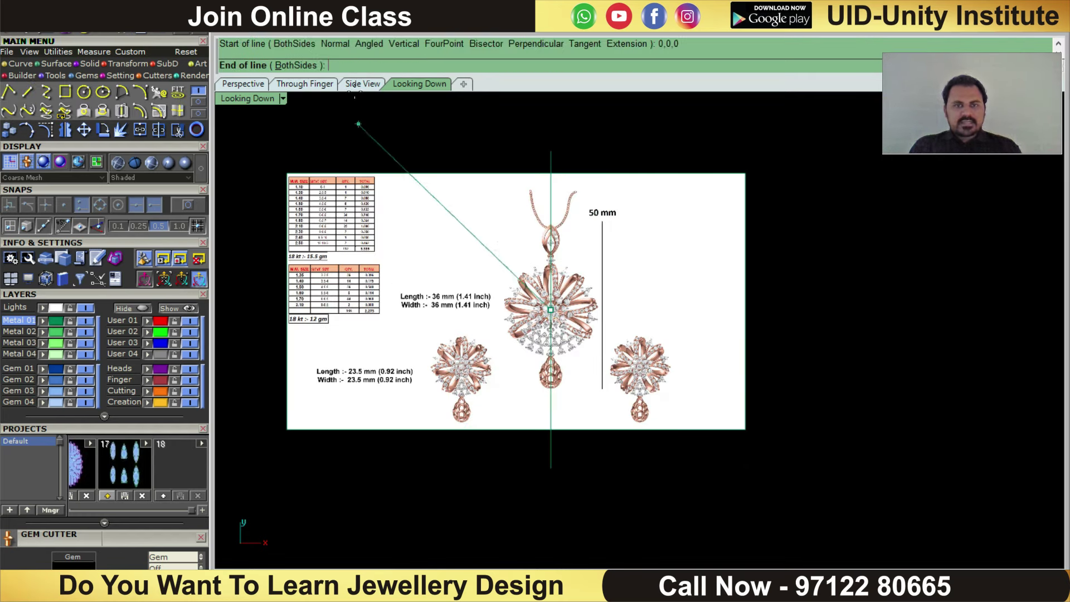
click(300, 65)
click(781, 309)
scroll(502, 304, up, 3)
scroll(638, 241, up, 2)
scroll(638, 241, up, 2)
scroll(647, 243, up, 2)
scroll(654, 245, up, 2)
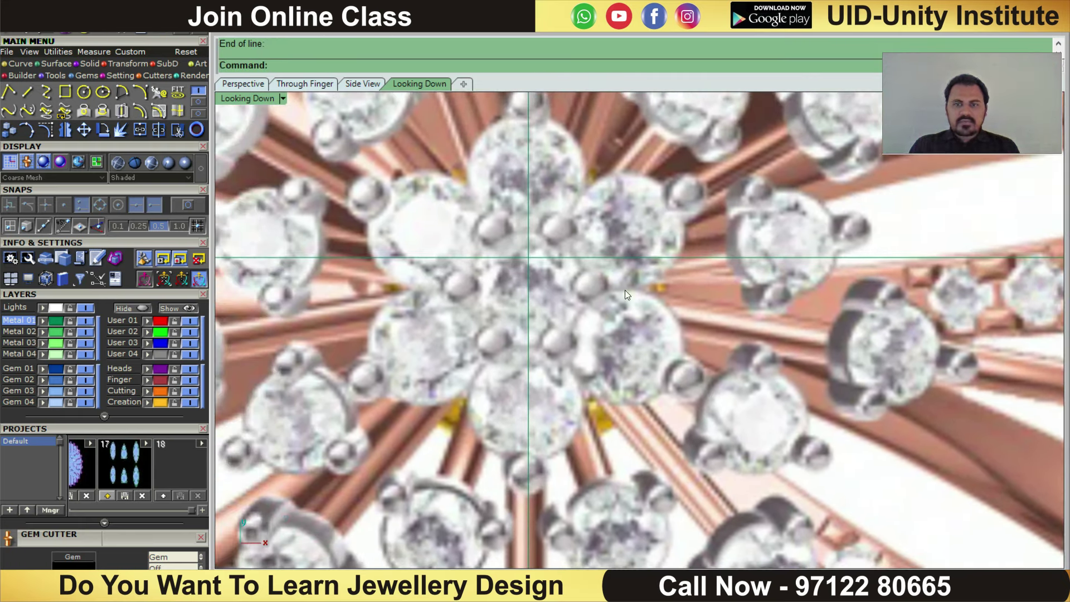
- Drag the reference image so its centre gem sits on the guides, then select the construction line
click(619, 316)
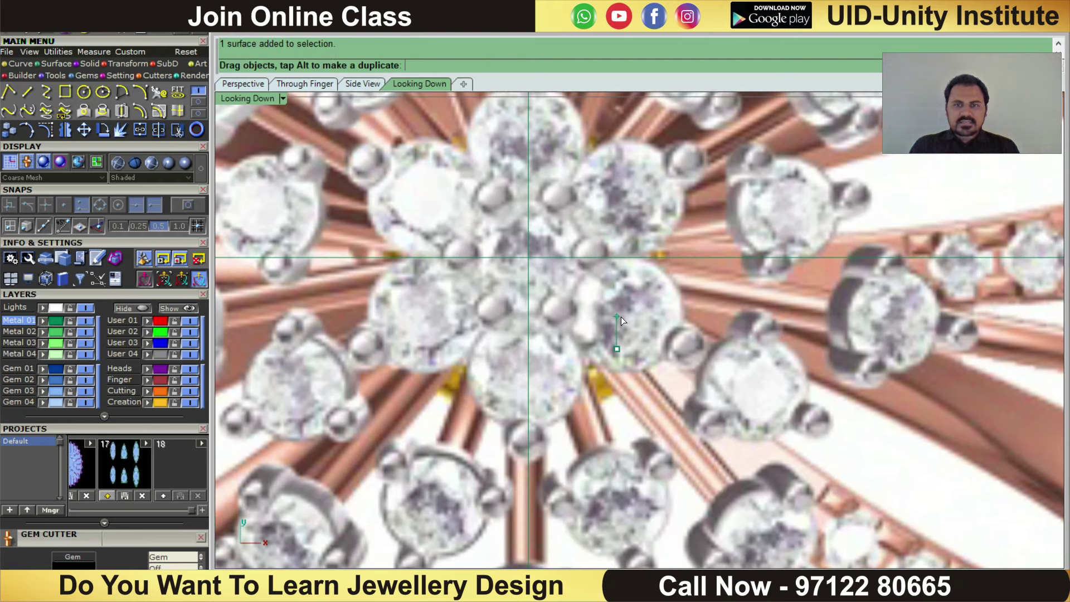
drag(620, 319, 576, 304)
scroll(560, 286, up, 1)
scroll(568, 285, up, 1)
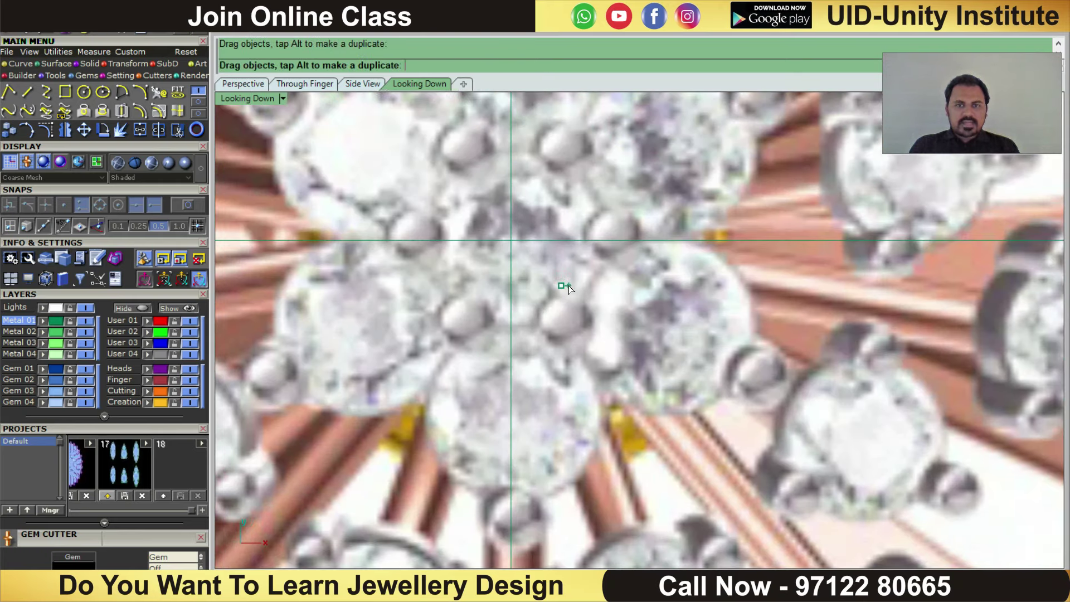
scroll(567, 286, down, 2)
scroll(563, 292, down, 2)
scroll(561, 293, down, 5)
click(560, 290)
- Delete the guide lines and measure the centre gem cluster at 2.63 with an aligned dimension
key(Delete)
scroll(562, 312, up, 3)
scroll(564, 346, up, 2)
scroll(564, 349, up, 5)
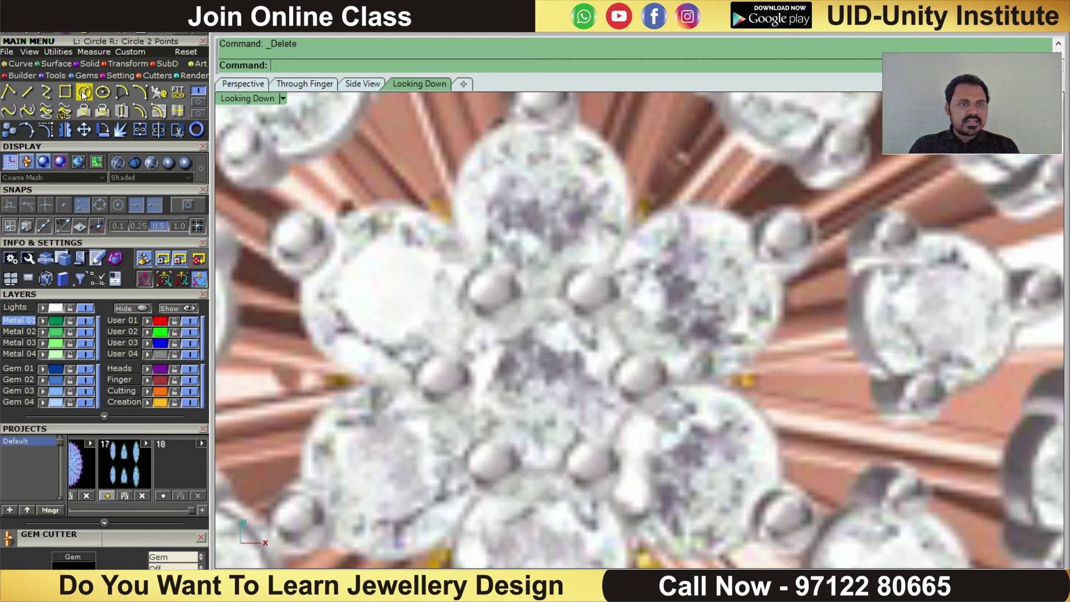
click(94, 51)
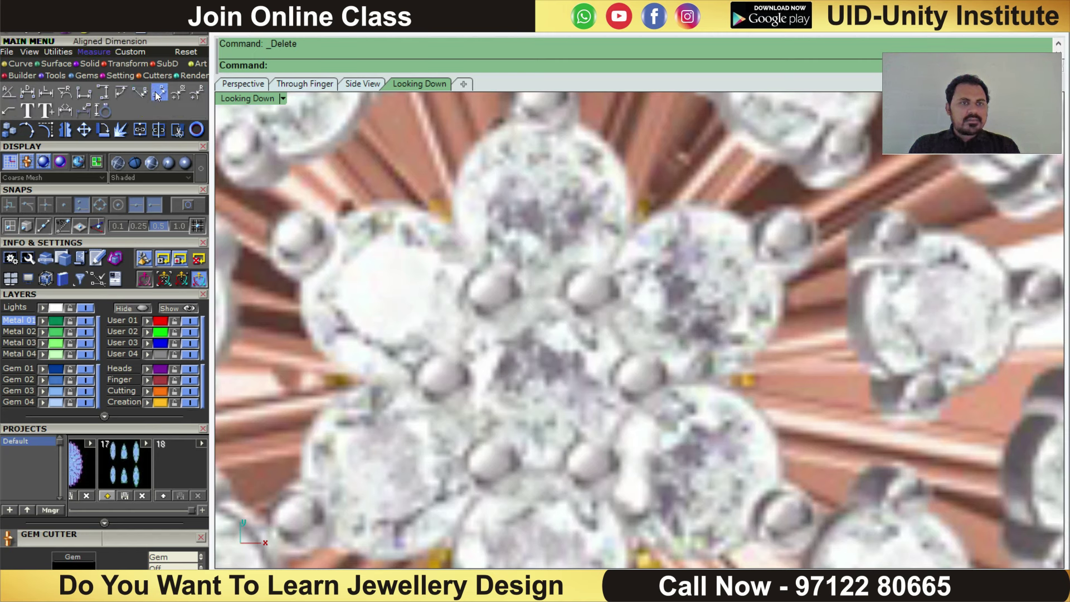
click(140, 92)
click(416, 376)
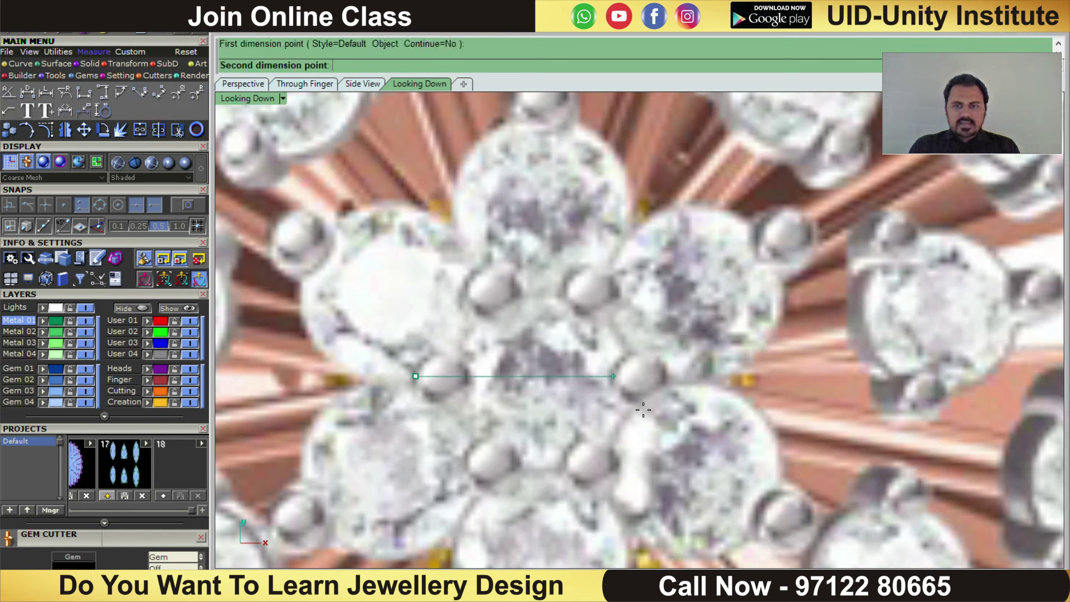
click(668, 415)
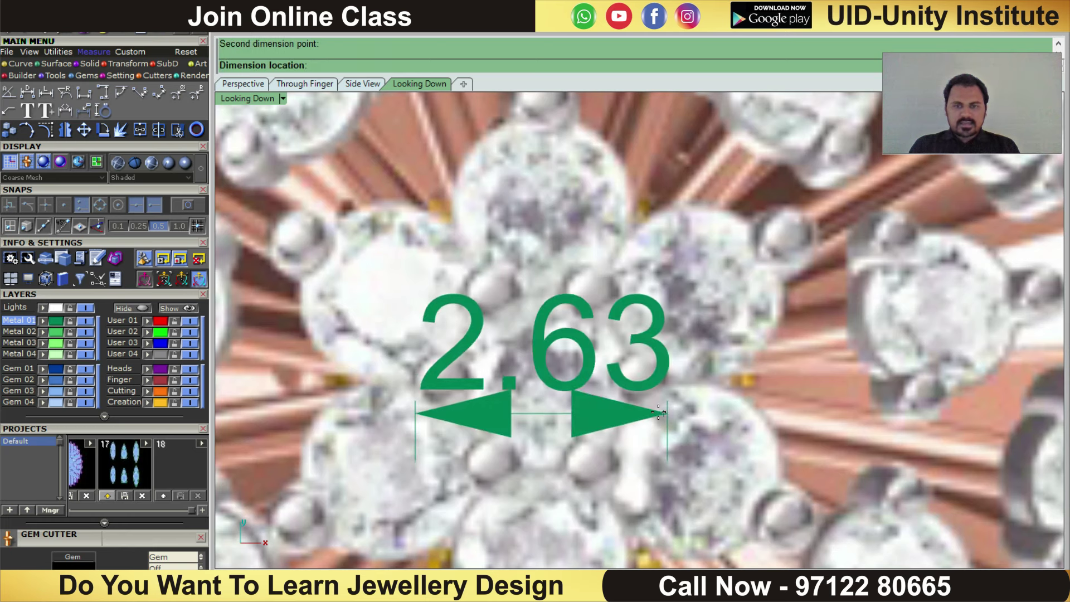
key(Escape)
- Draw a 2.6-diameter circle around the gem and nudge the reference image to centre it
click(20, 64)
click(83, 92)
text(2.000> ( Radius  Orient)
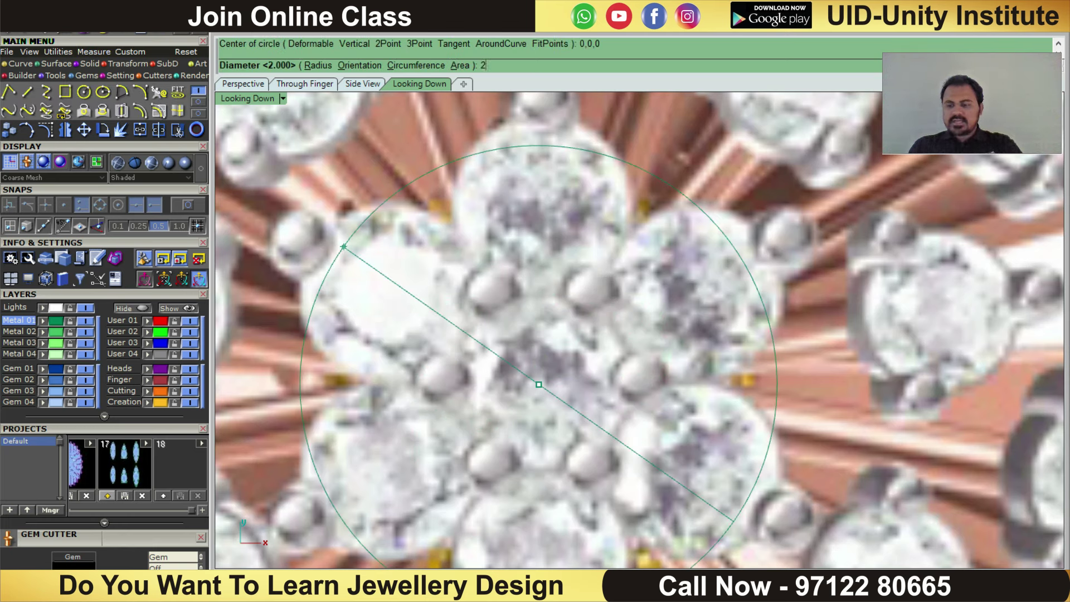
text(.6)
key(Return)
scroll(479, 498, up, 2)
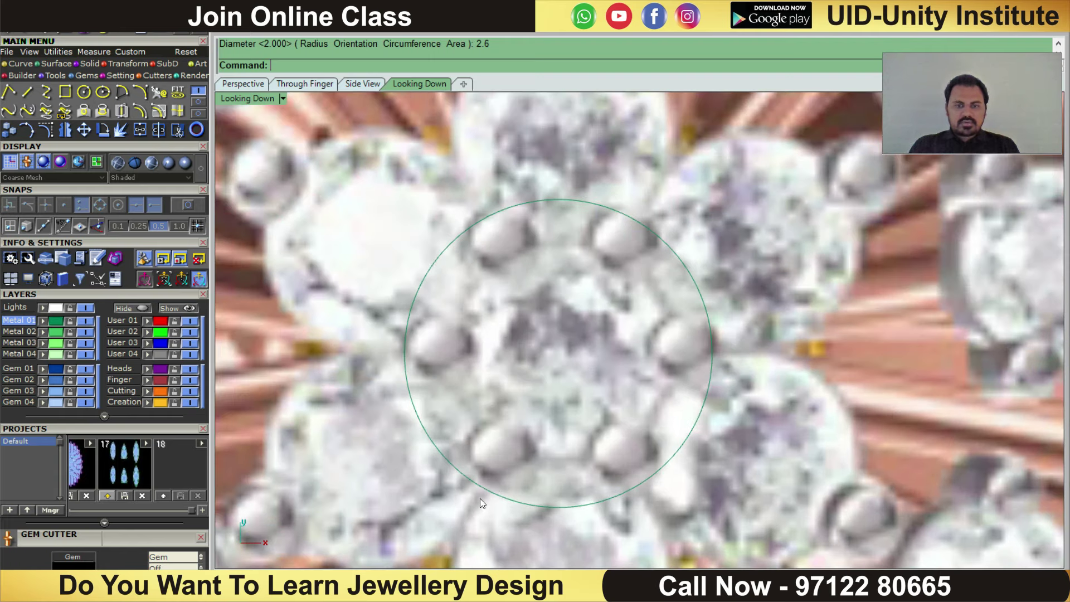
click(555, 267)
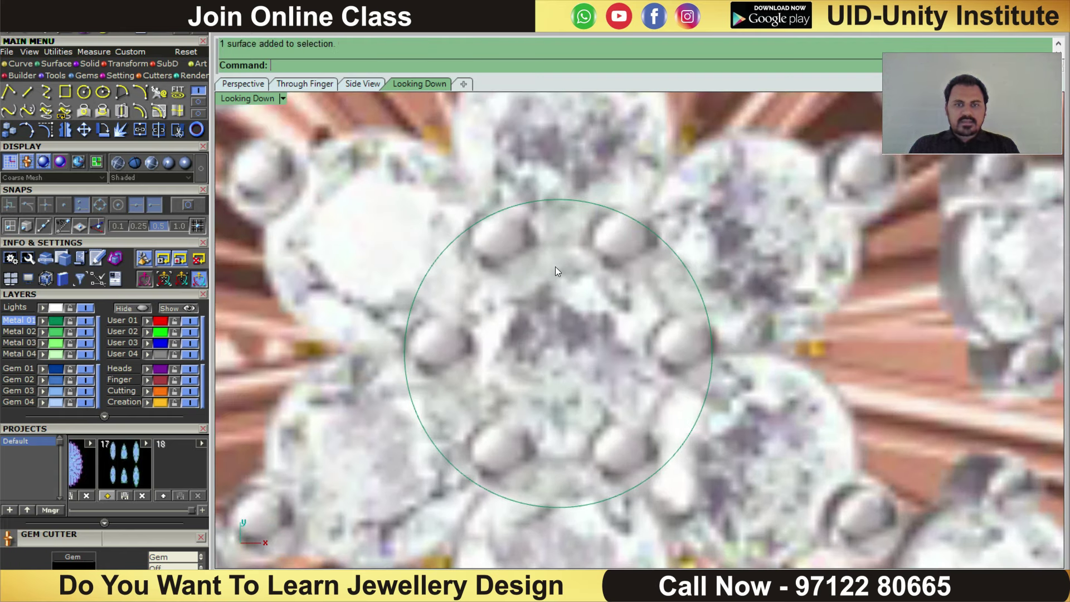
drag(555, 266, 555, 273)
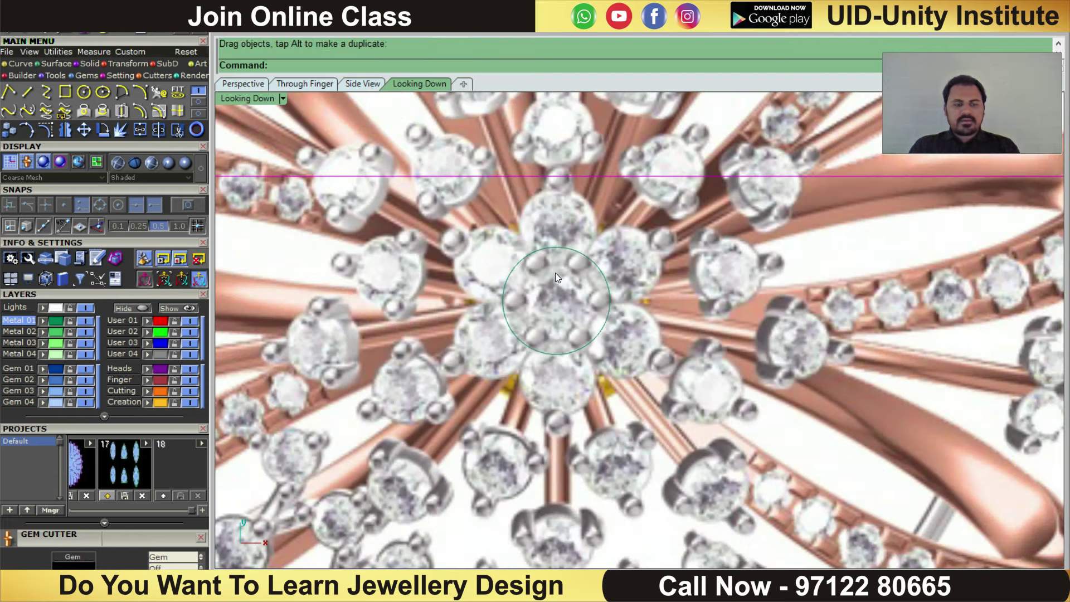
- Draw a rectangle around the pendant and trim away the sheet outside it
click(545, 246)
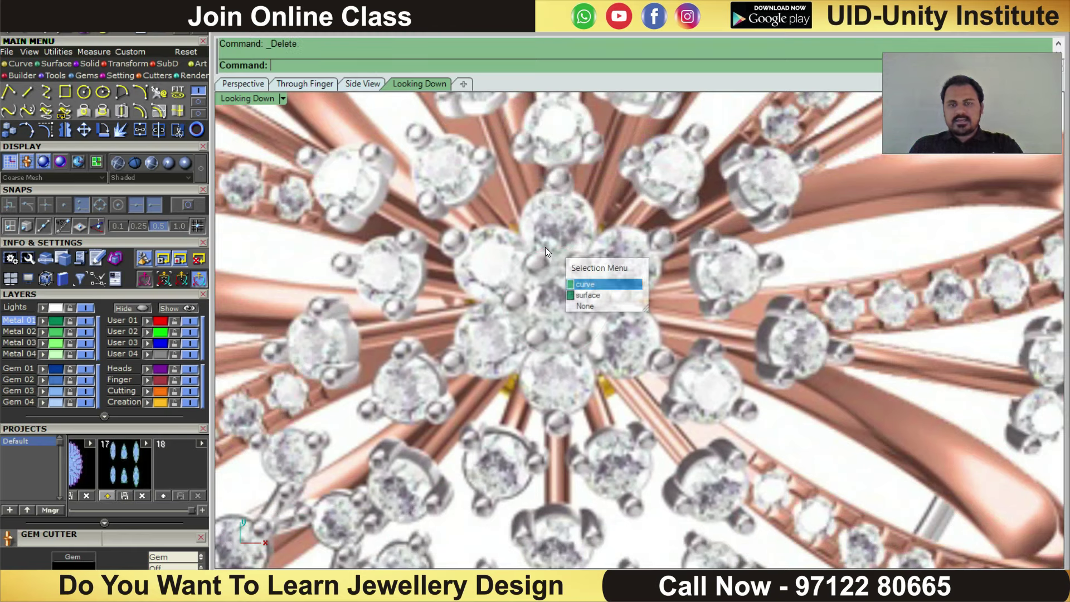
scroll(544, 246, down, 6)
scroll(545, 246, down, 4)
click(65, 91)
click(473, 127)
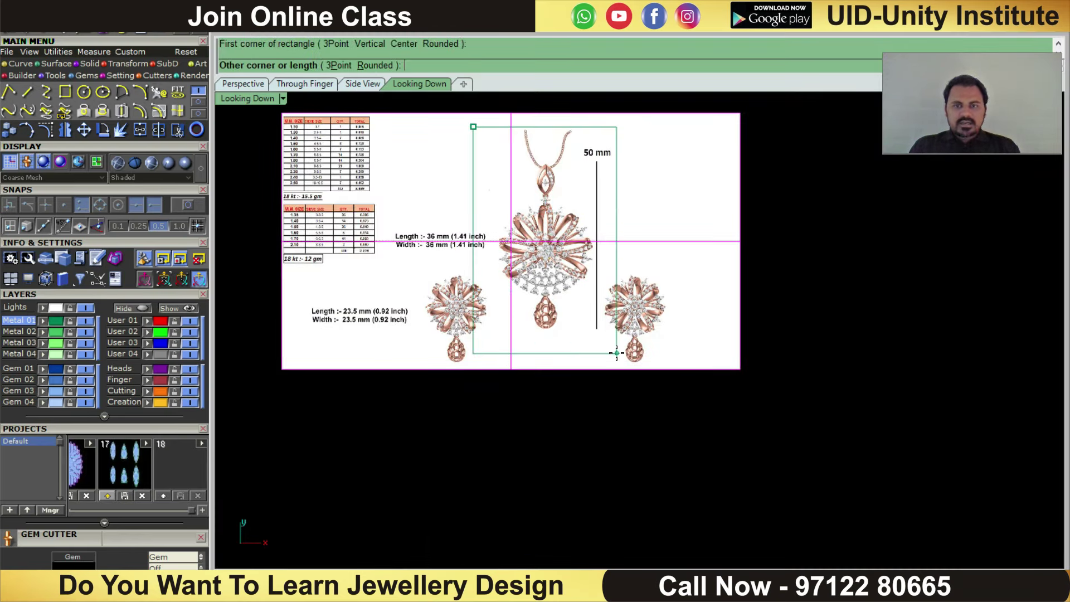
click(616, 352)
drag(615, 440, 459, 184)
click(180, 136)
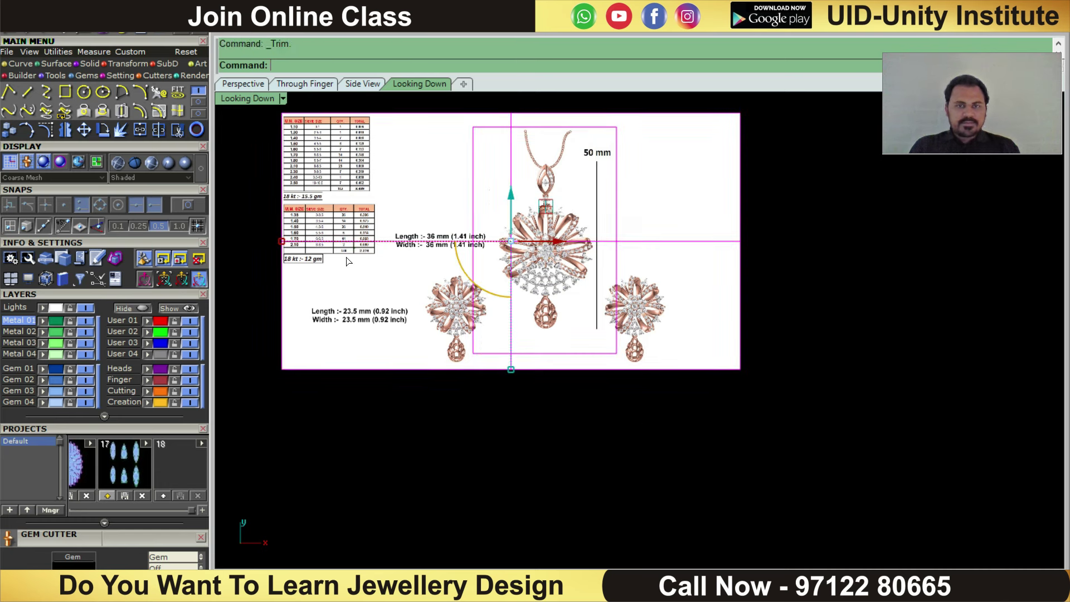
click(346, 257)
key(Return)
- Lock the cropped image's User 04 layer and delete the leftover arc curve
click(499, 263)
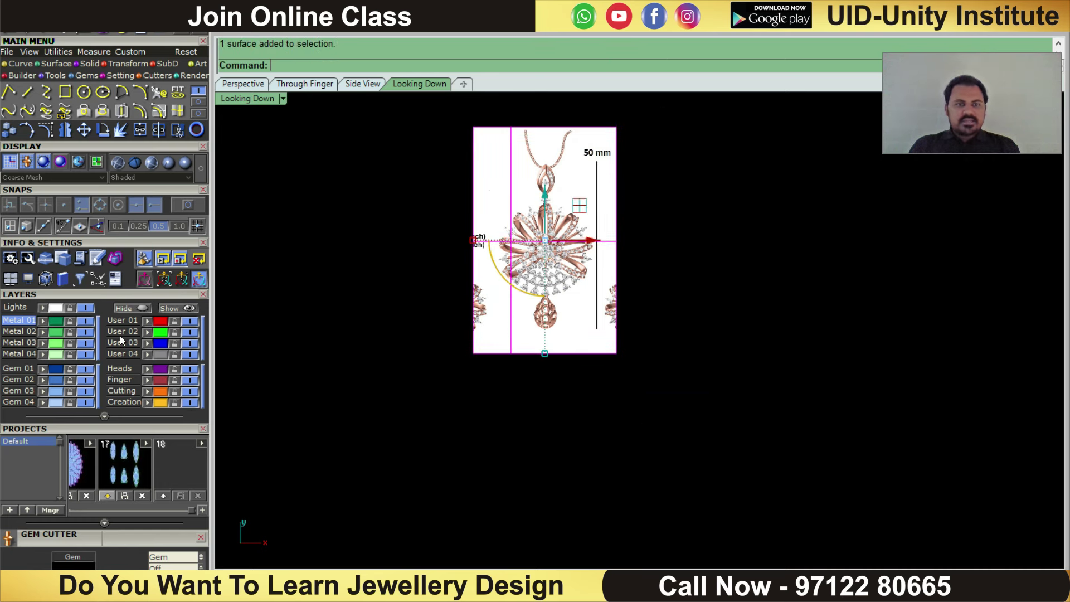
click(172, 354)
click(473, 262)
key(Delete)
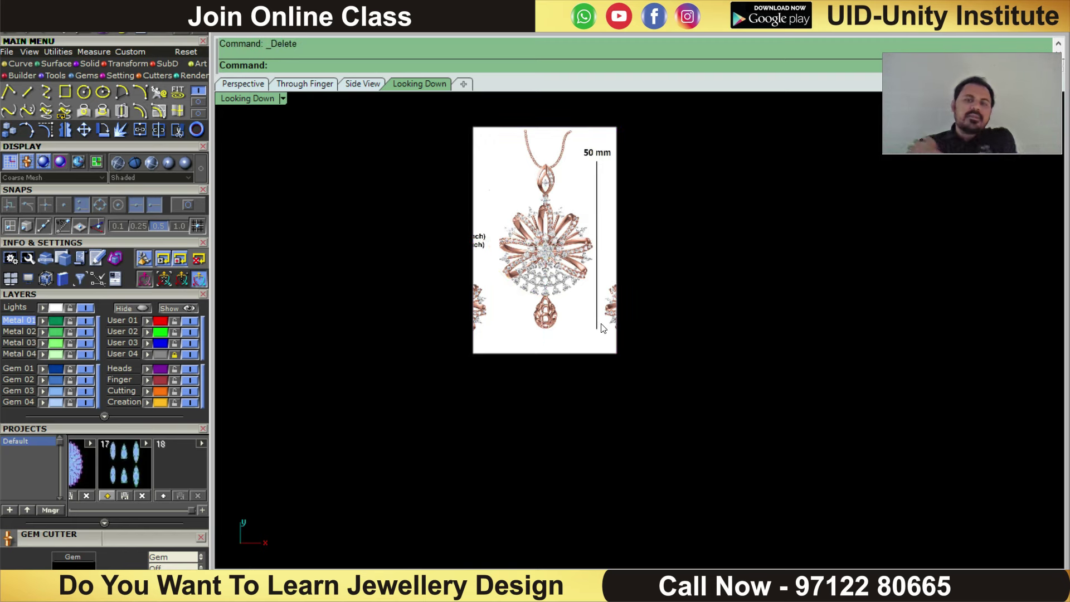
- Zoom in on the central diamond cluster of the reference pendant image
scroll(525, 263, up, 2)
scroll(566, 224, up, 3)
scroll(542, 369, down, 2)
scroll(540, 444, up, 2)
scroll(540, 444, down, 3)
scroll(570, 332, up, 2)
scroll(599, 186, up, 1)
scroll(600, 242, down, 3)
scroll(601, 242, up, 2)
scroll(594, 237, down, 2)
scroll(573, 396, down, 2)
scroll(617, 315, up, 4)
scroll(598, 358, down, 1)
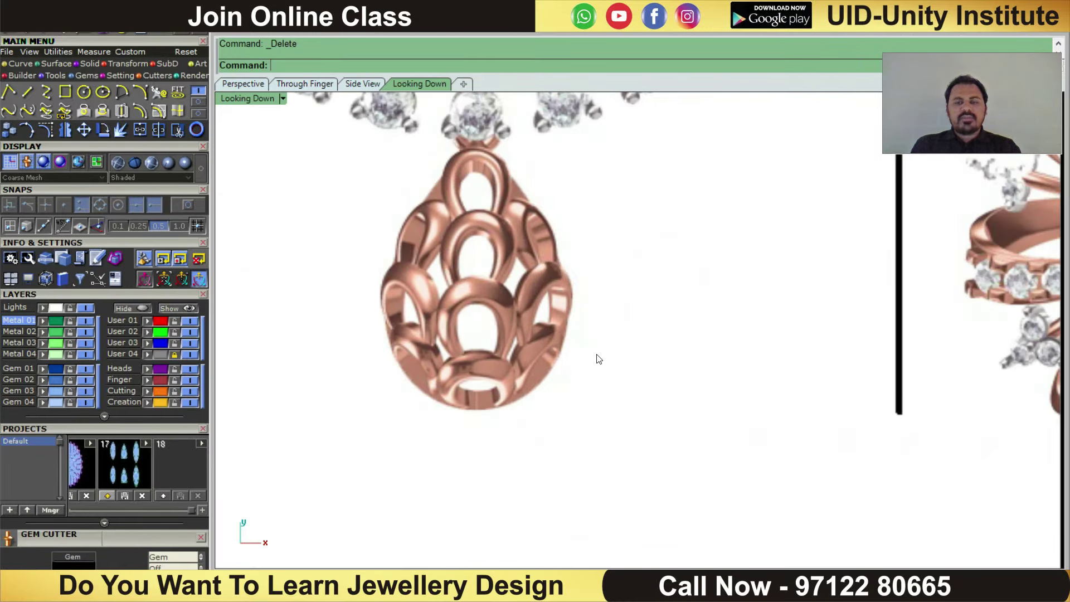
scroll(434, 286, up, 2)
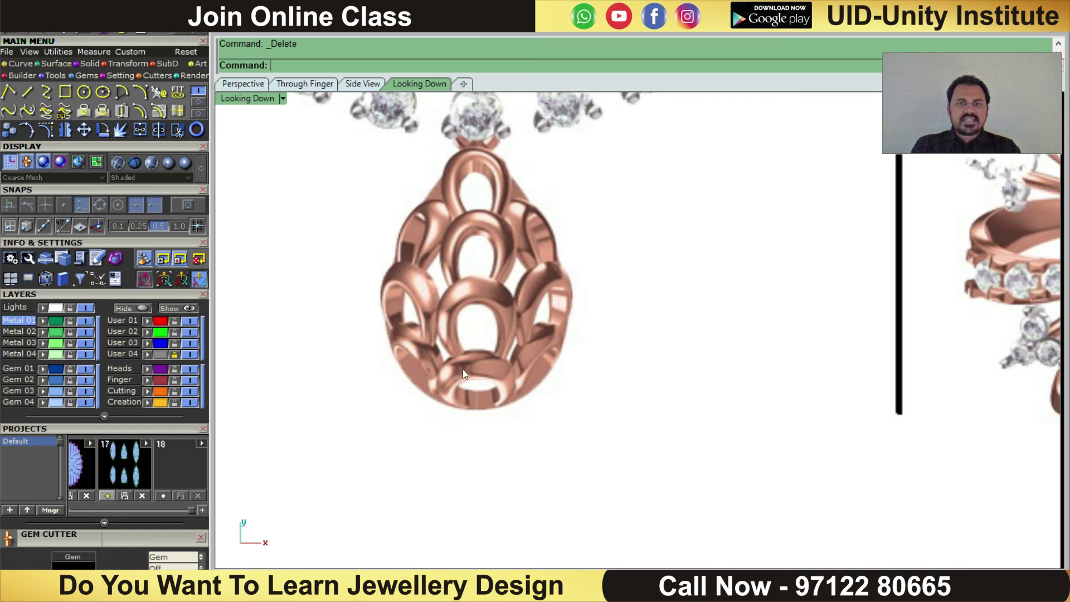
scroll(416, 270, up, 1)
scroll(523, 338, down, 1)
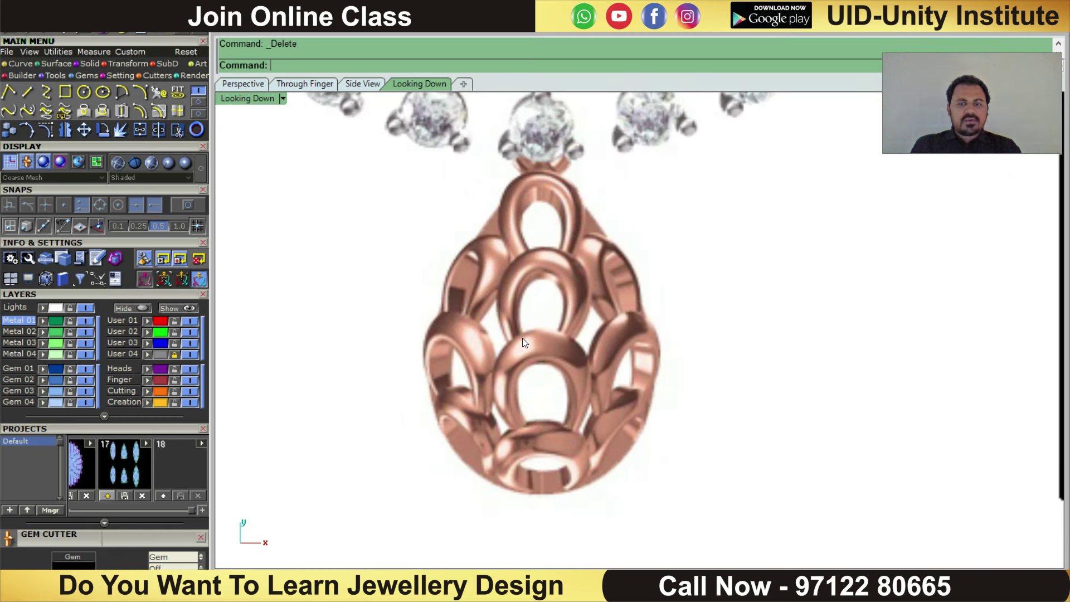
scroll(527, 362, down, 3)
scroll(554, 407, up, 2)
scroll(528, 442, up, 1)
scroll(523, 301, up, 1)
scroll(523, 301, up, 1)
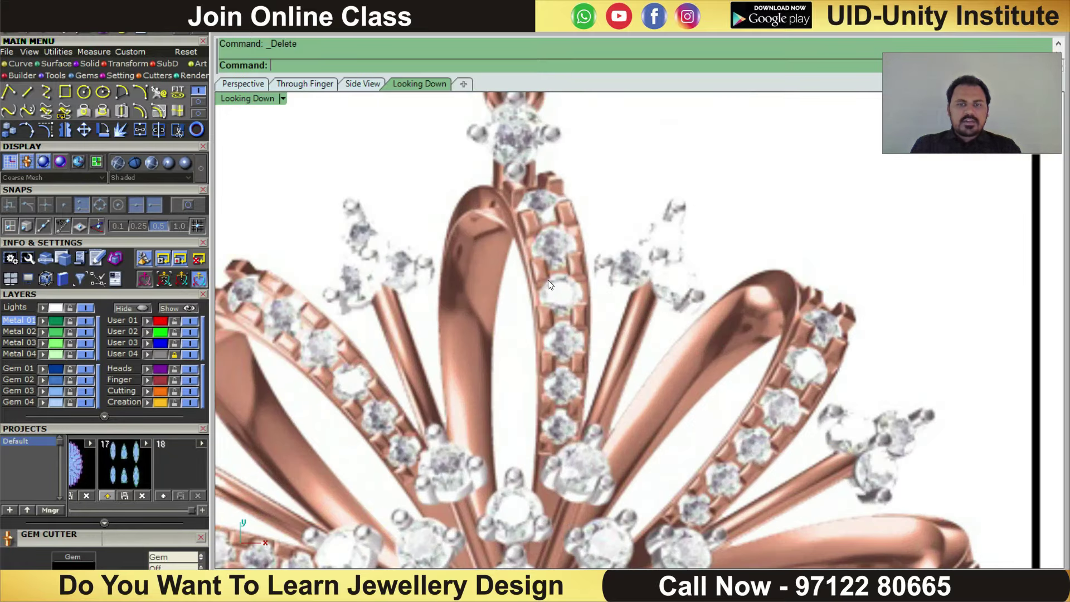
scroll(550, 259, down, 3)
scroll(550, 260, up, 4)
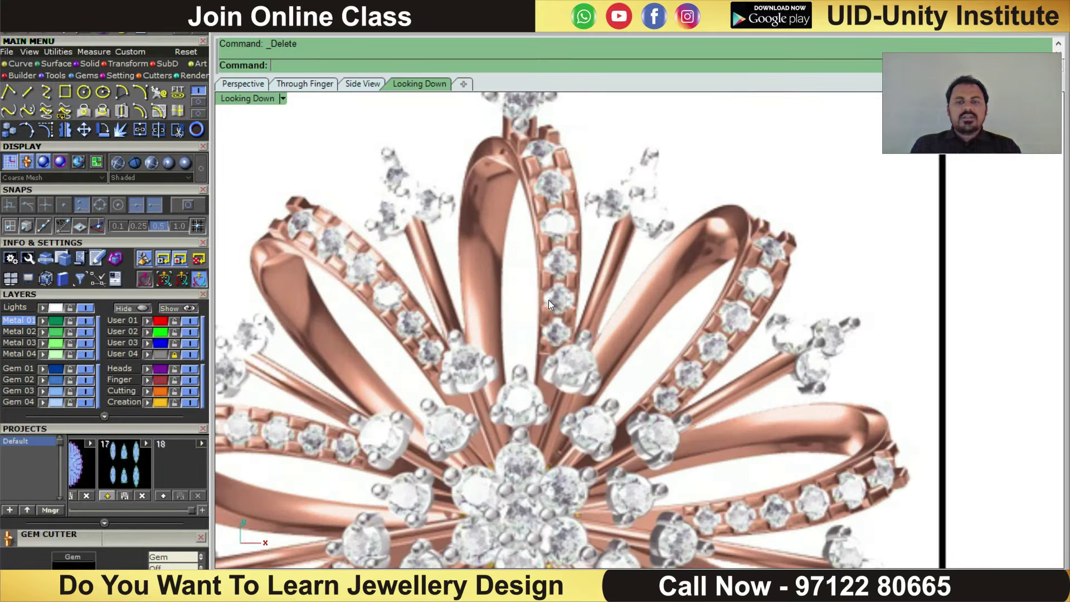
scroll(550, 273, down, 3)
scroll(543, 256, up, 3)
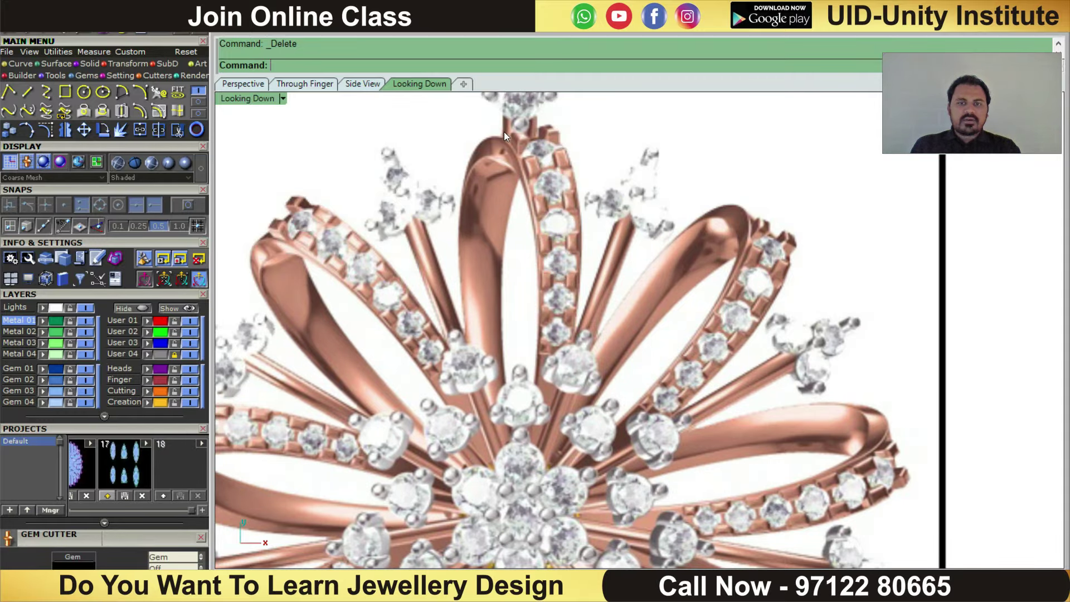
scroll(543, 419, up, 2)
scroll(542, 420, up, 1)
scroll(527, 363, down, 1)
scroll(541, 302, up, 1)
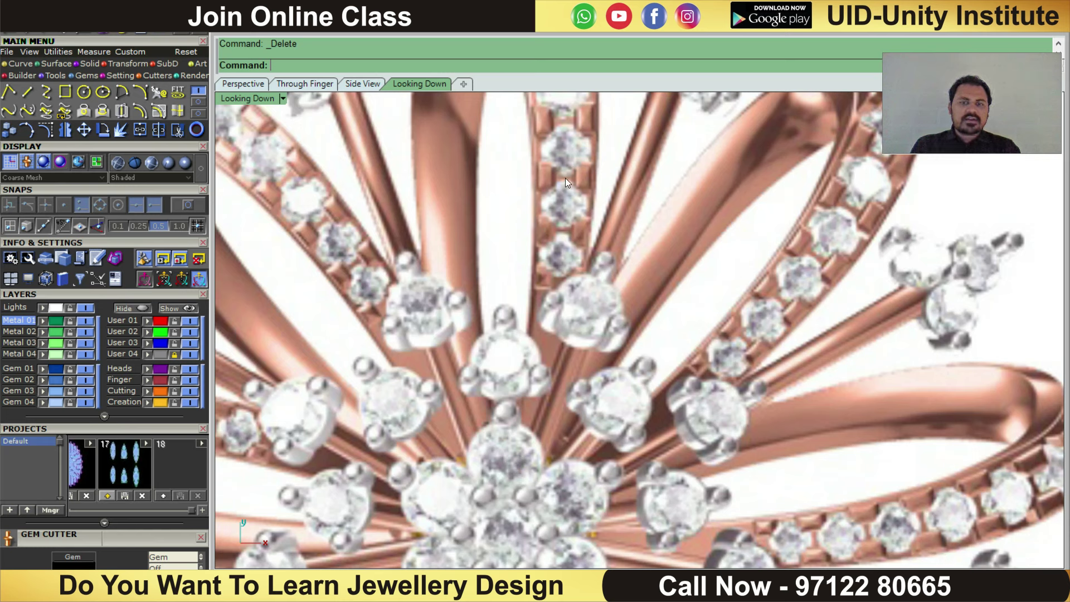
click(48, 91)
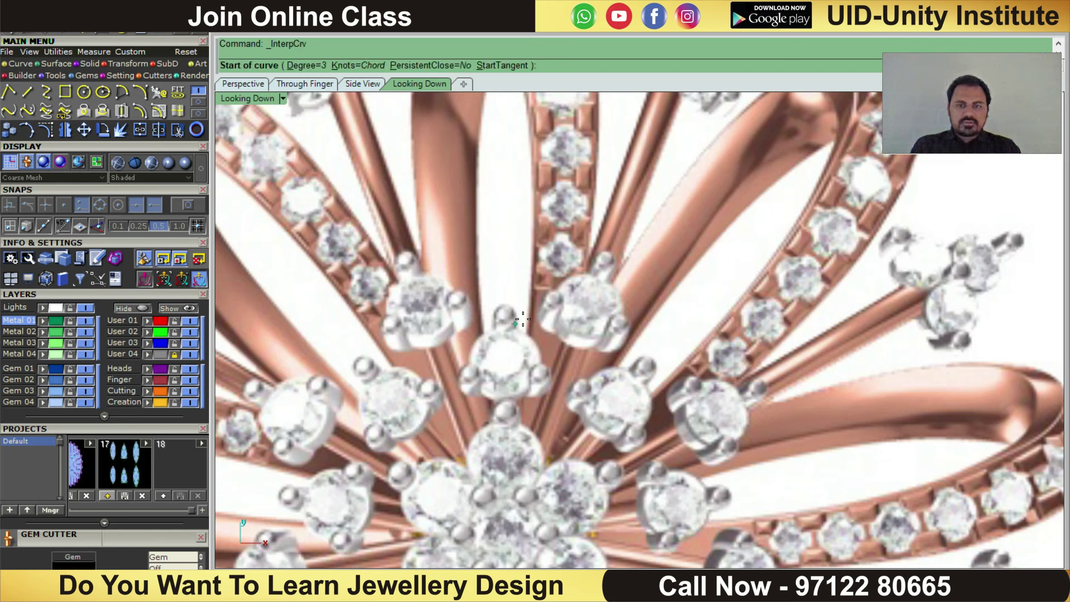
- Start an interpolated curve at the pendant centre and trace up the loop's right side to its top
click(512, 461)
click(525, 353)
scroll(541, 479, down, 5)
click(540, 296)
scroll(531, 209, up, 3)
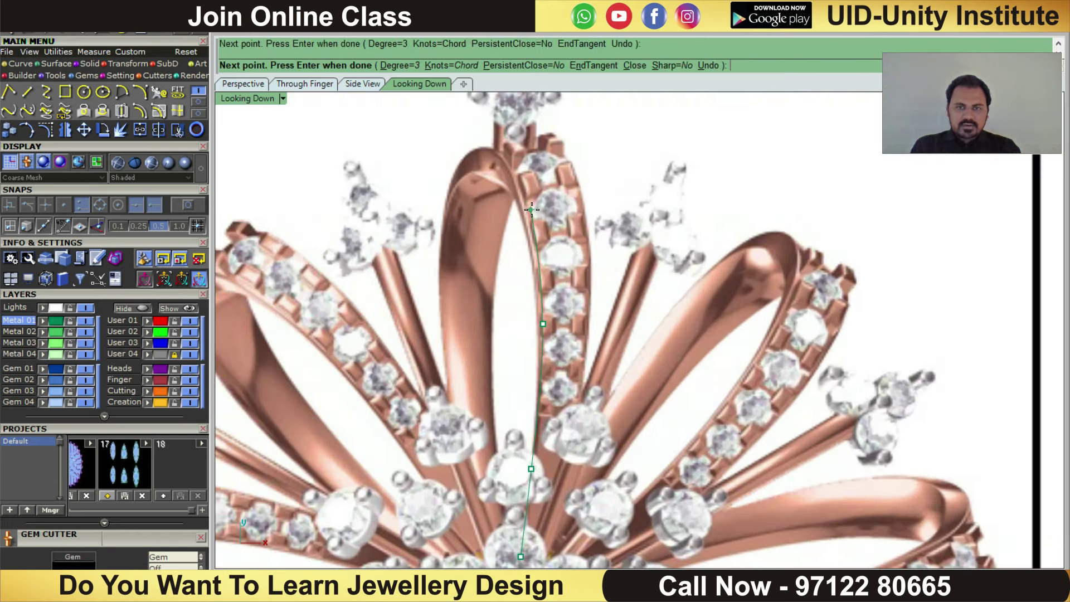
click(530, 216)
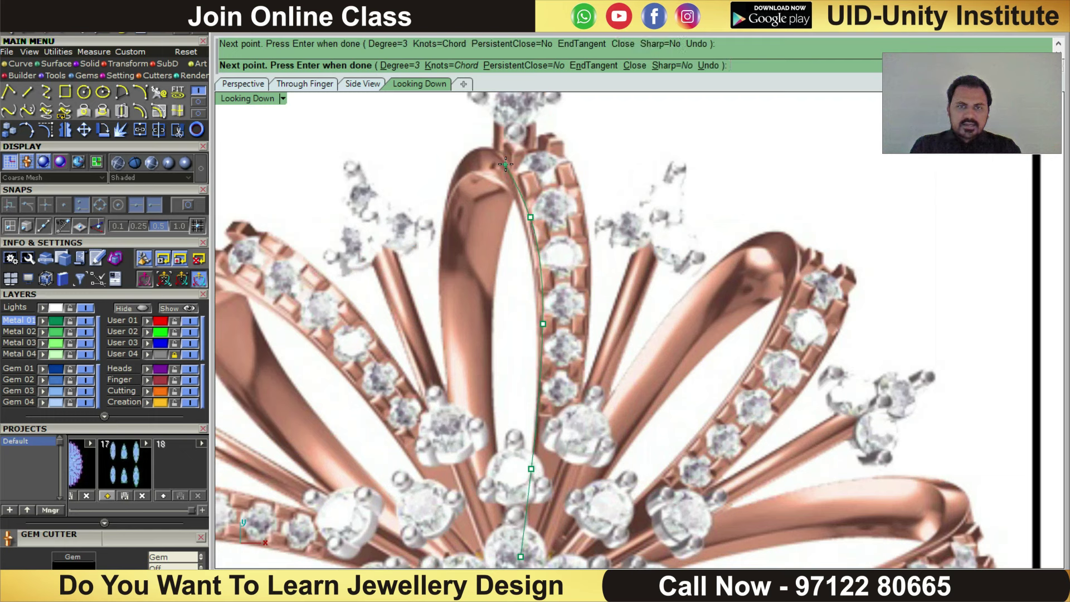
click(510, 167)
- Trace over the loop's top and down its left side back to the centre, finishing the curve
click(469, 149)
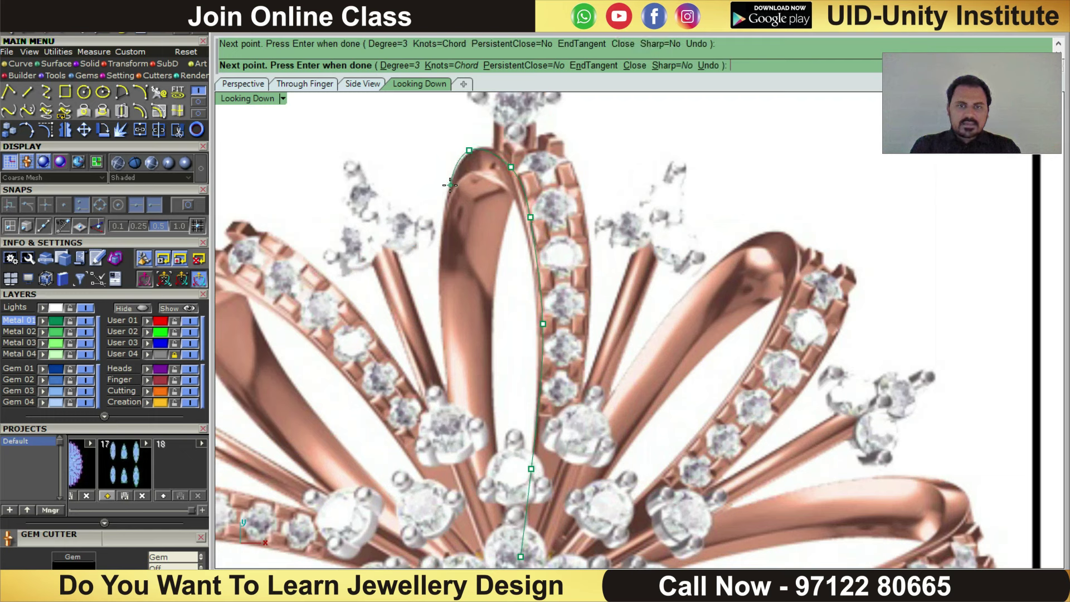
click(449, 189)
click(440, 299)
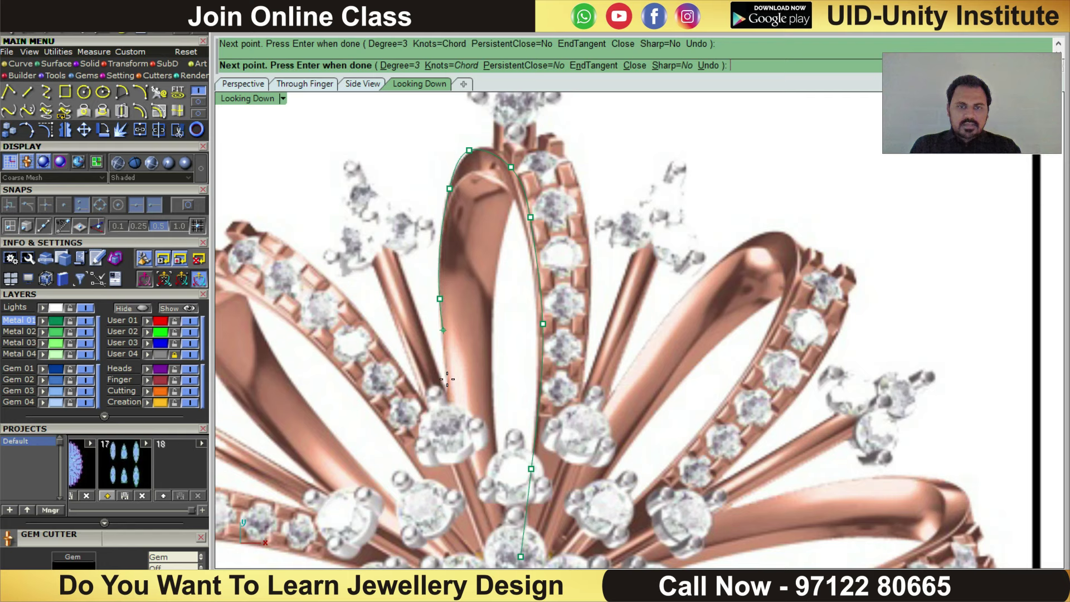
click(457, 434)
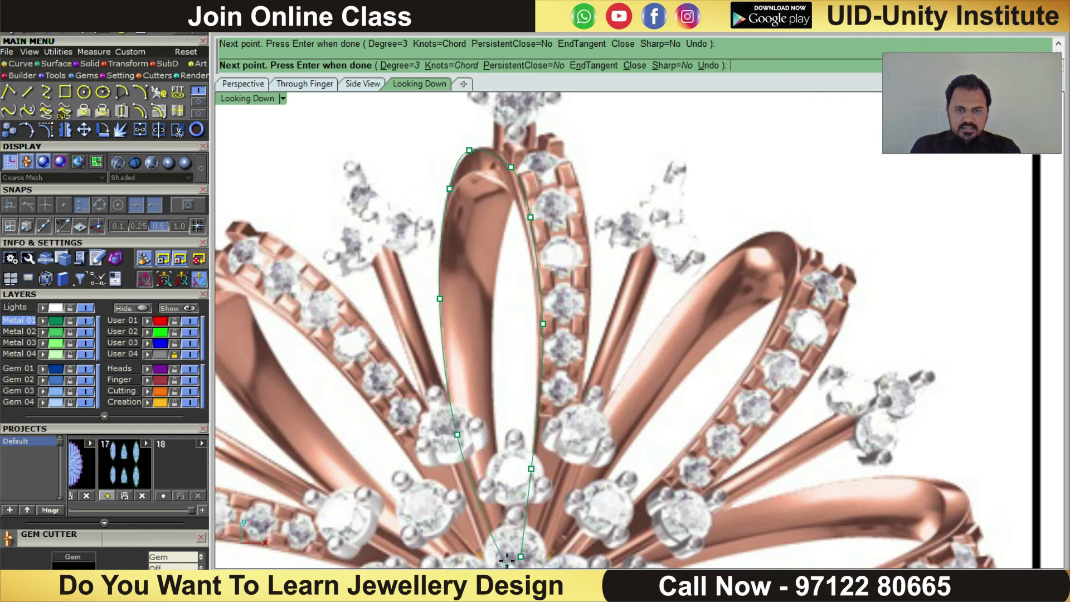
scroll(496, 557, up, 3)
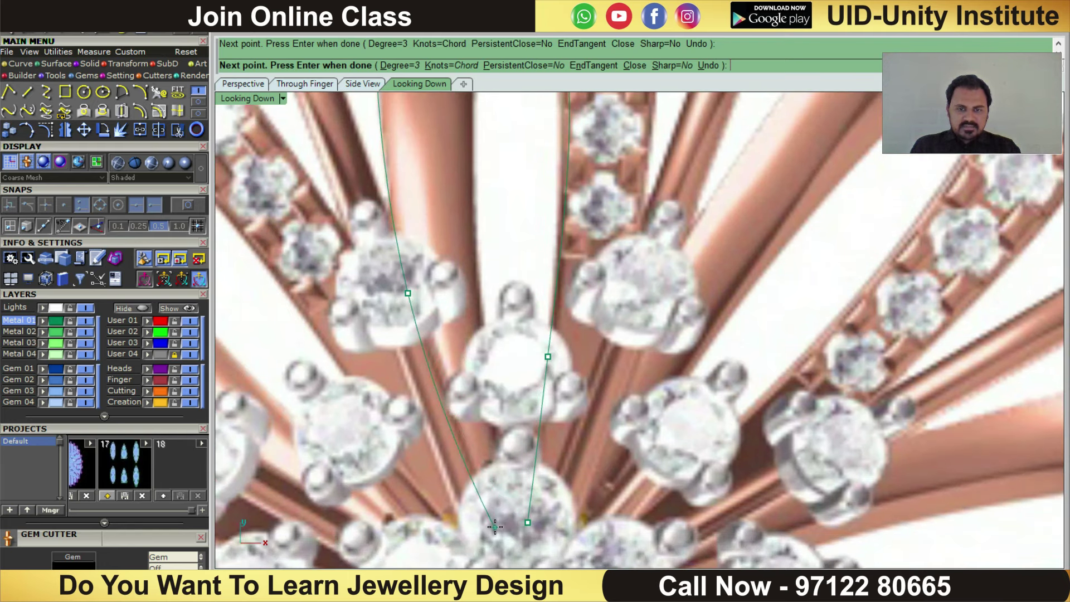
click(495, 527)
scroll(495, 526, down, 3)
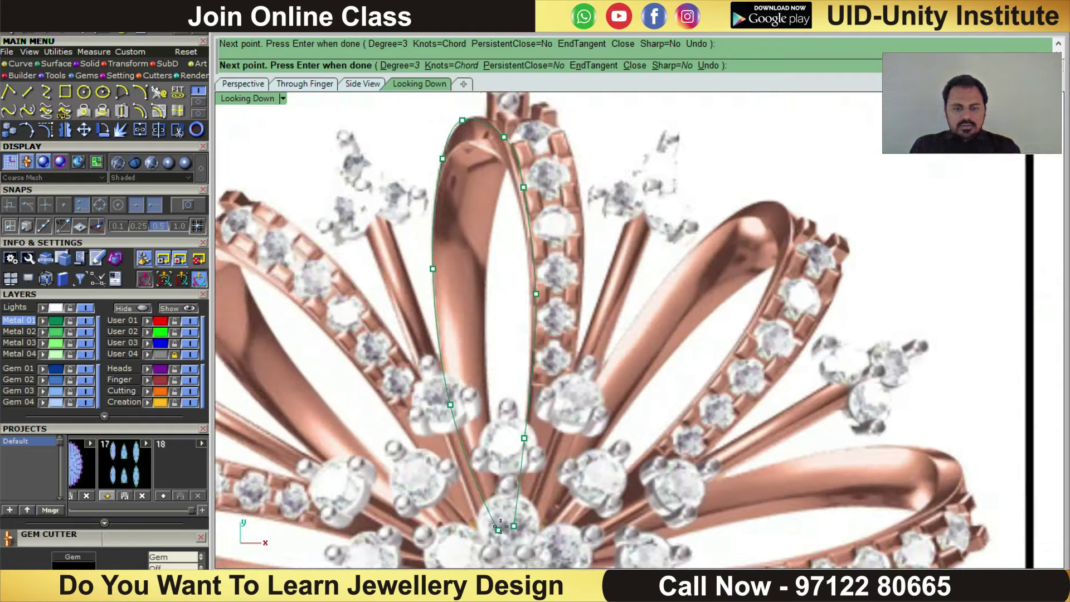
key(Return)
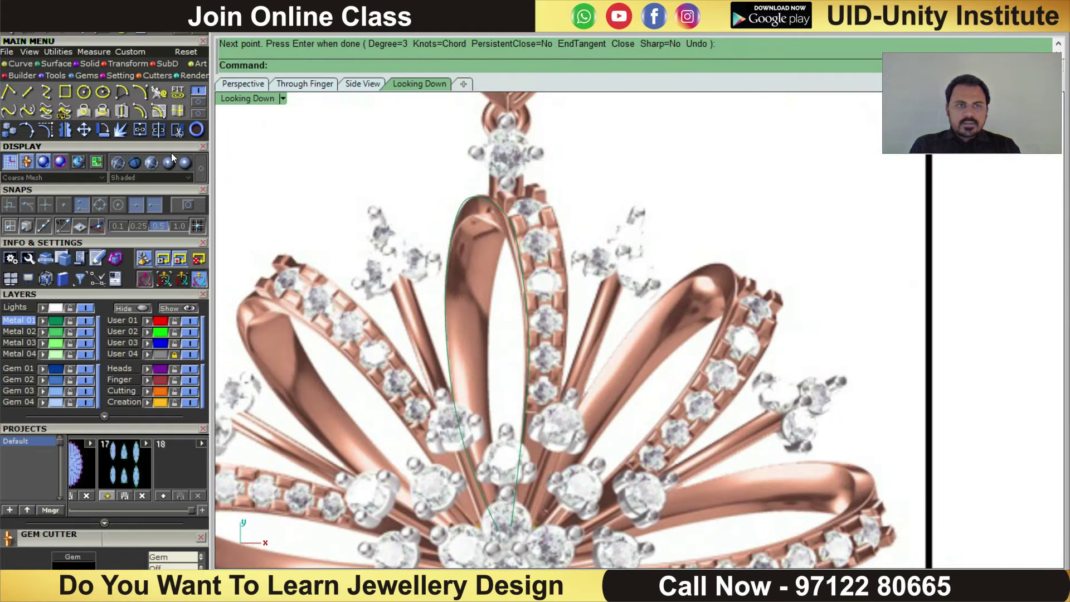
click(47, 92)
scroll(485, 514, up, 3)
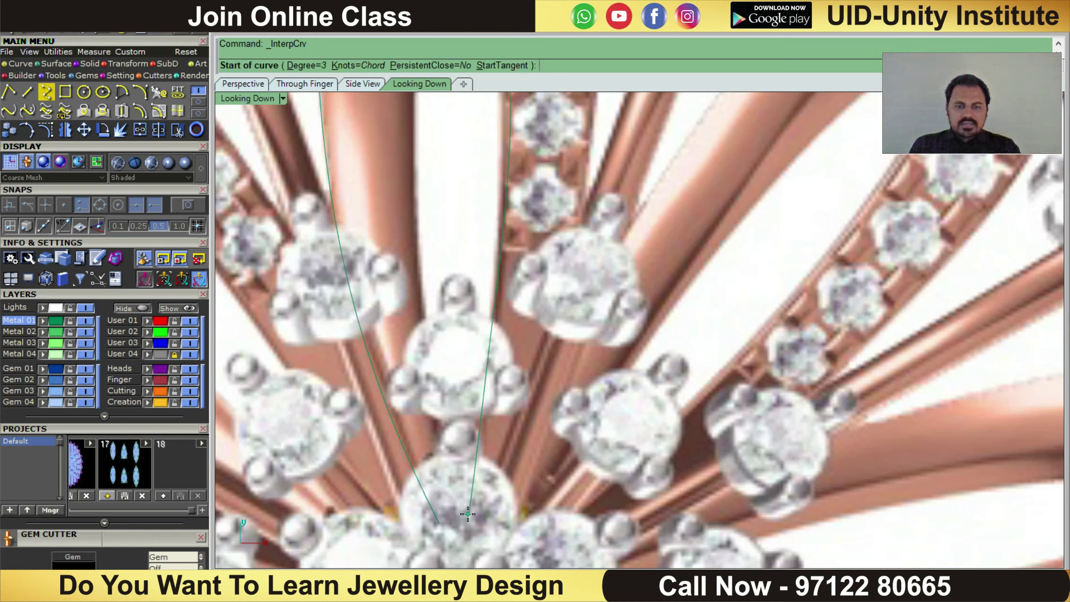
- Start a second curve at the pendant centre and trace up the diamond-set loop's right edge
click(505, 525)
click(558, 388)
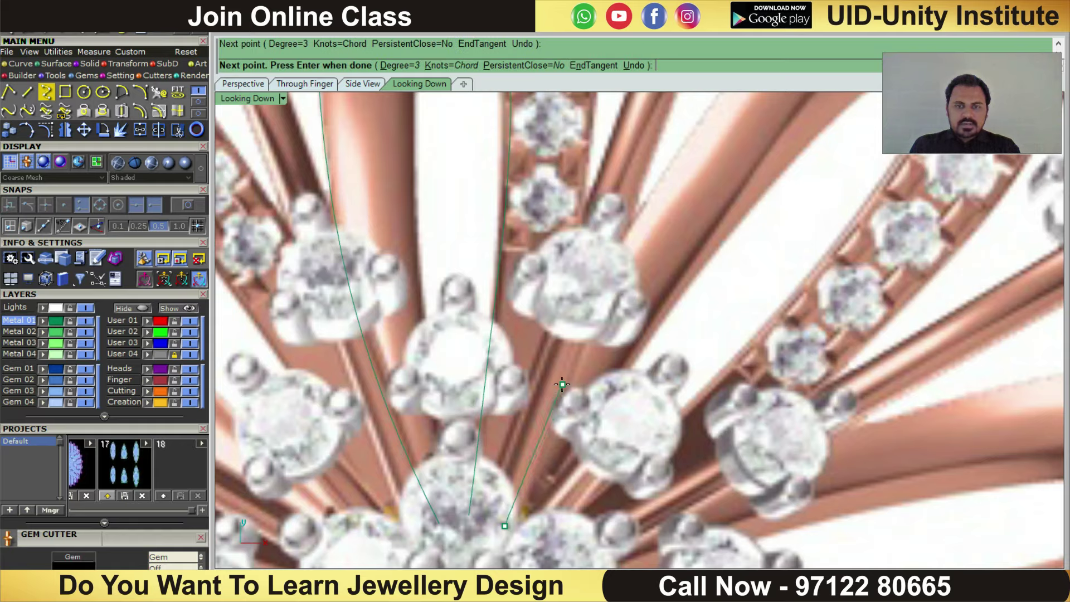
scroll(563, 384, down, 3)
click(596, 221)
right_drag(600, 233, 600, 248)
scroll(600, 248, up, 3)
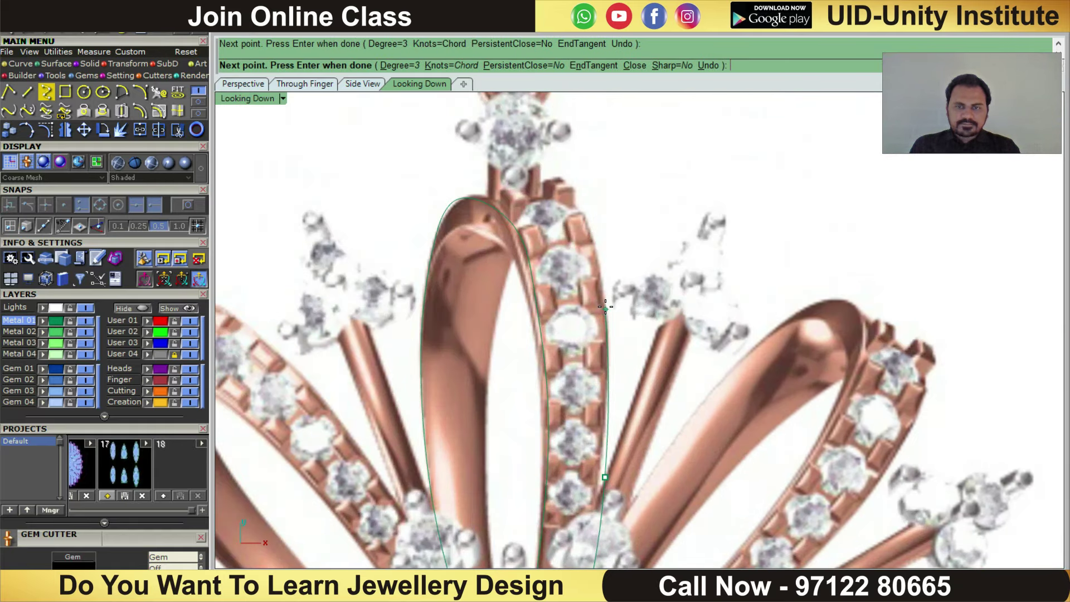
click(609, 315)
click(579, 207)
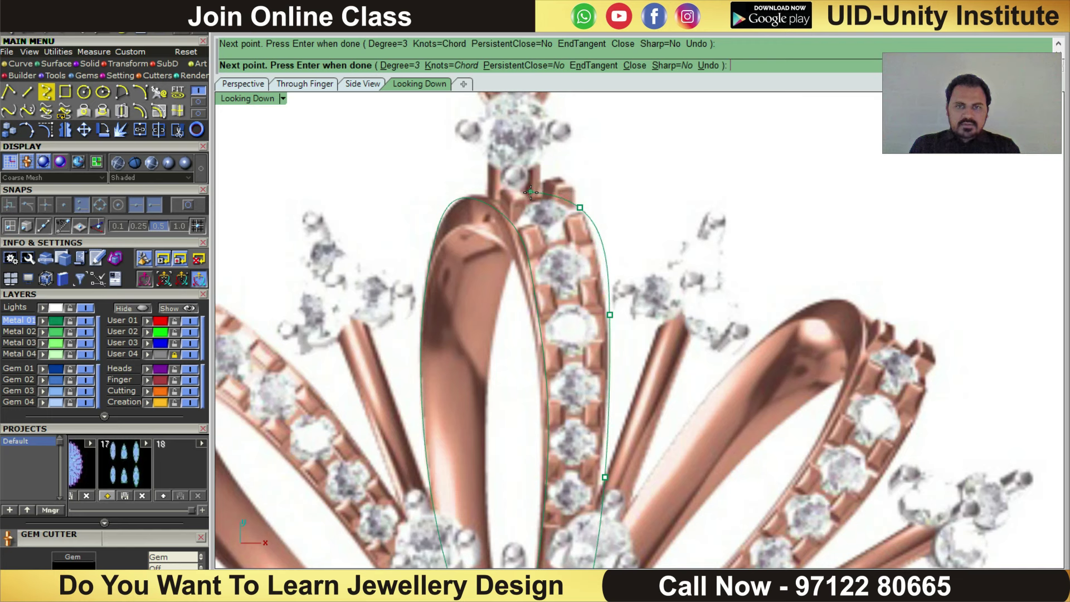
- Continue the second curve over the loop's top and down its left side, ending at the centre
click(554, 193)
click(523, 200)
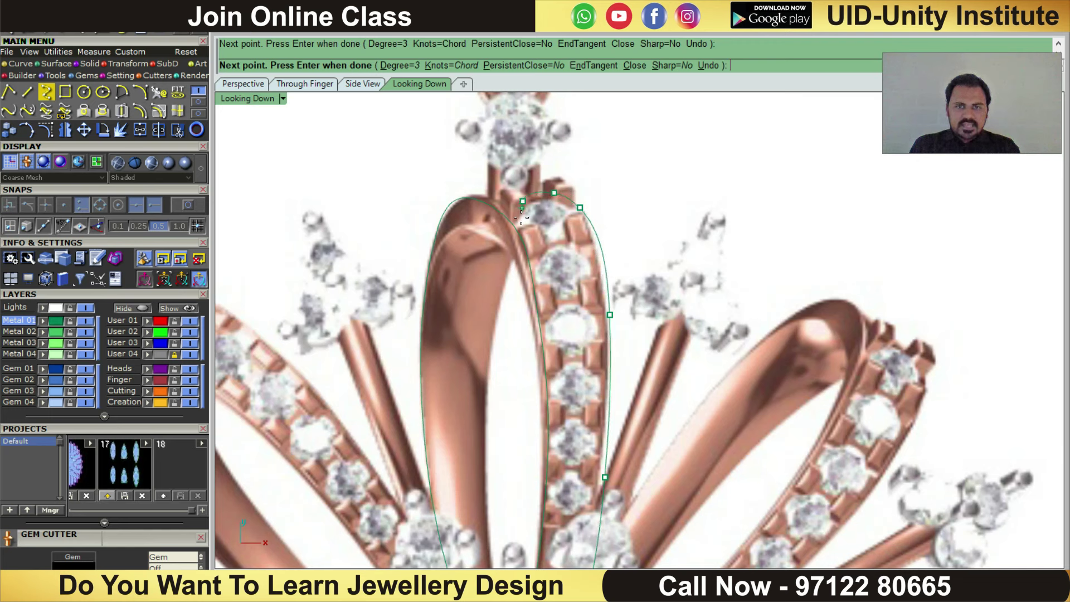
click(498, 298)
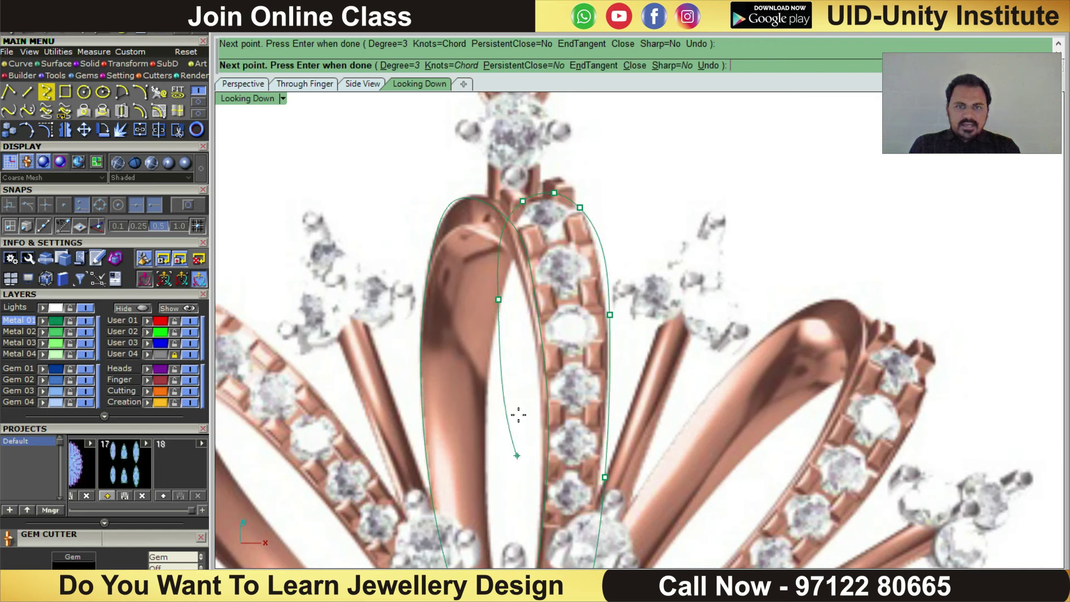
click(482, 476)
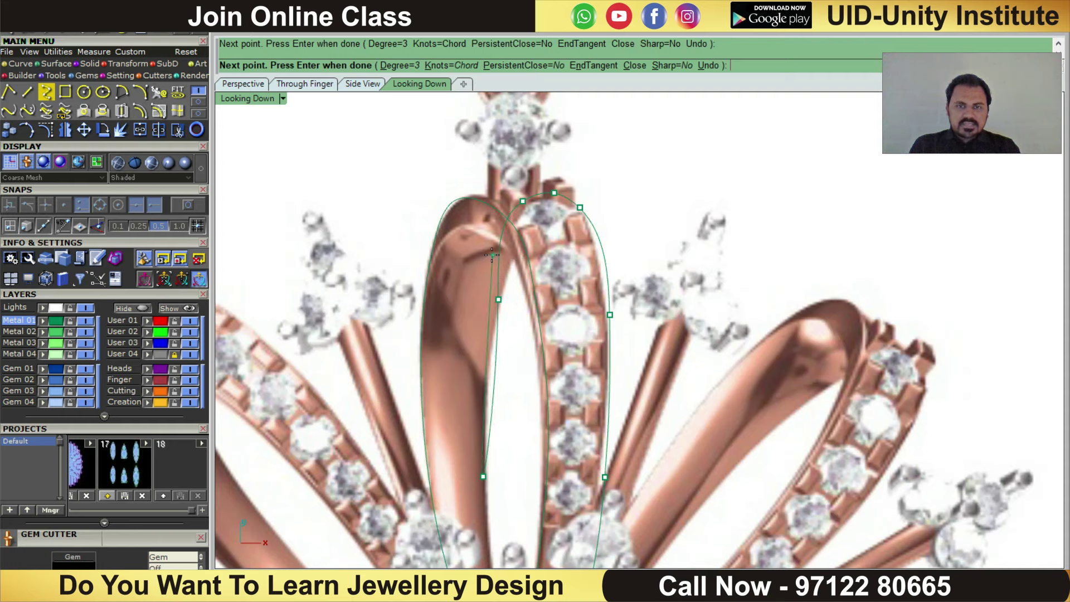
scroll(502, 312, down, 3)
scroll(494, 332, up, 4)
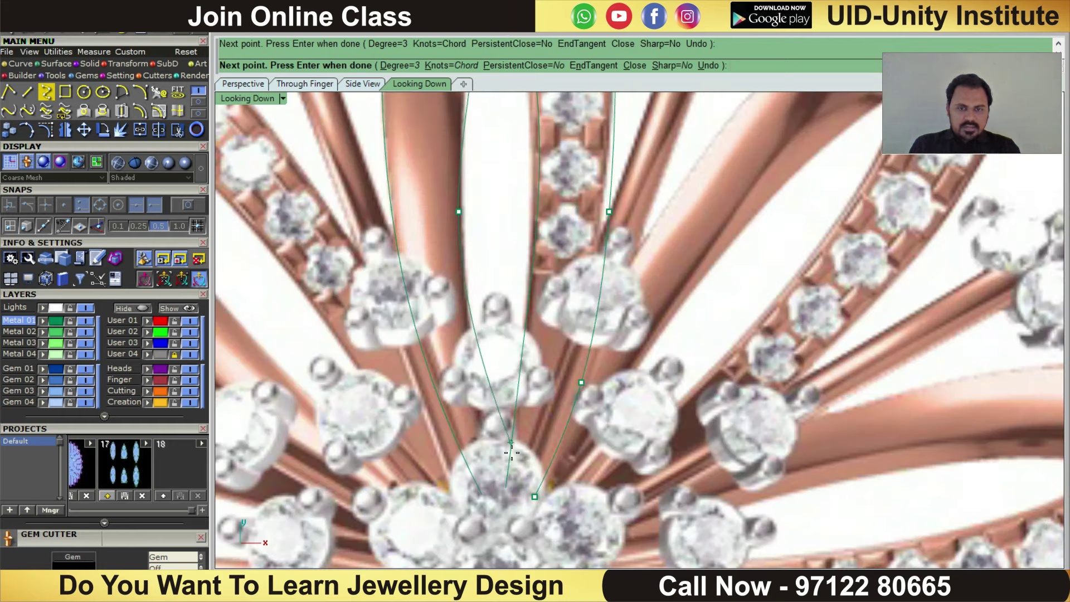
scroll(504, 471, up, 3)
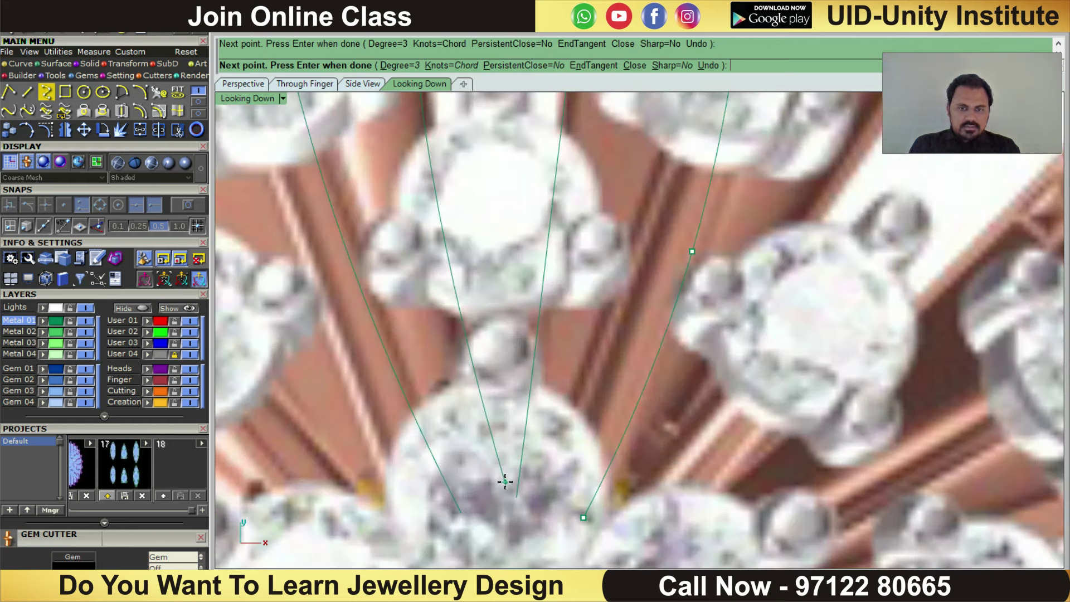
click(498, 495)
key(Return)
- Hide the reference pendant image by turning off the User 04 layer
scroll(497, 495, down, 2)
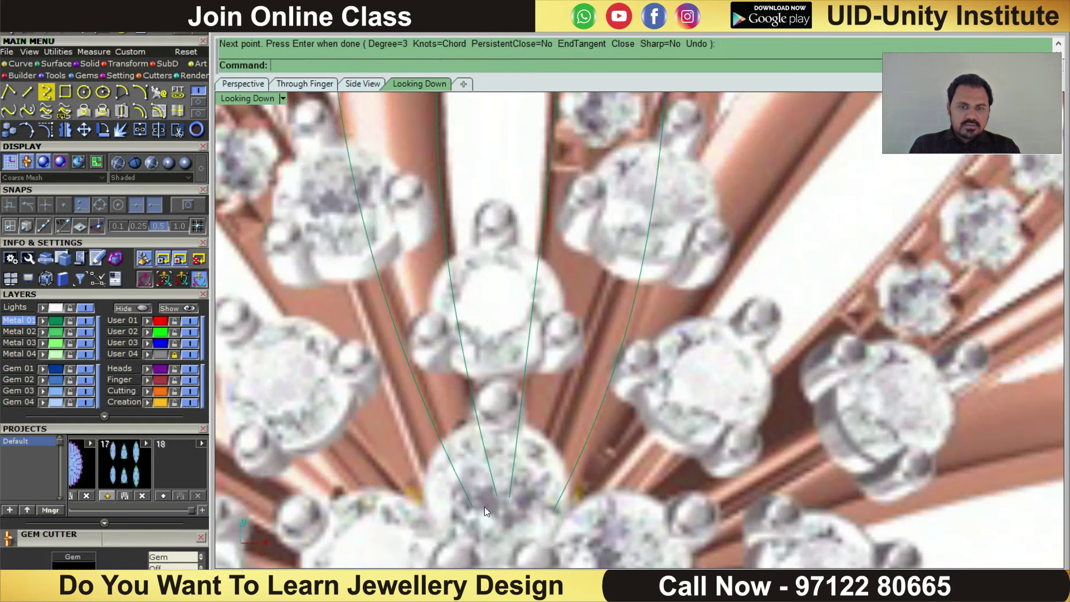
scroll(500, 495, down, 3)
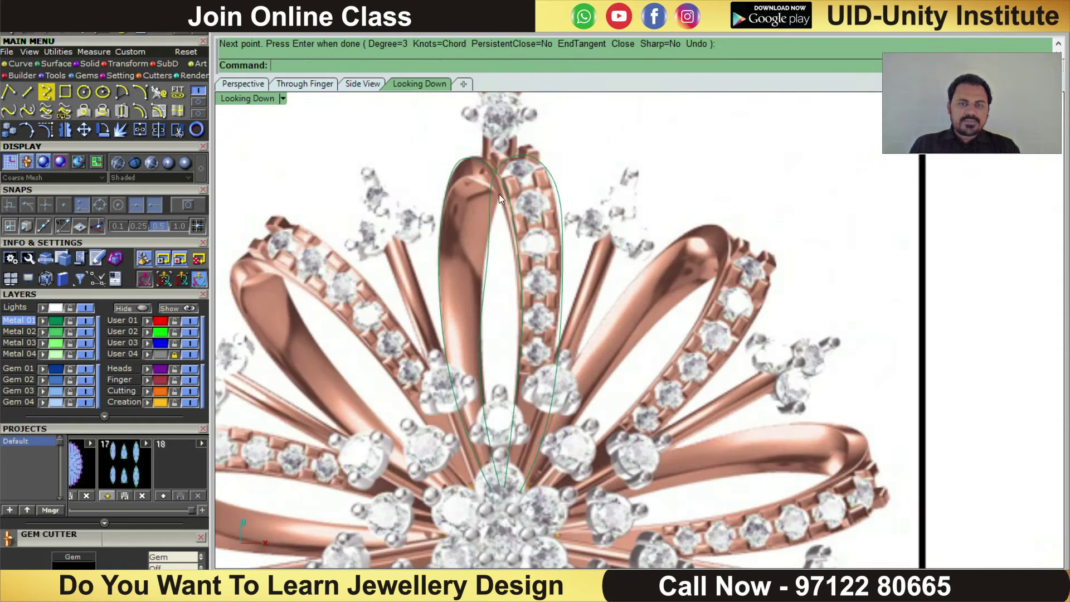
scroll(501, 196, up, 2)
click(490, 287)
scroll(514, 252, up, 1)
scroll(513, 241, down, 3)
scroll(509, 329, up, 2)
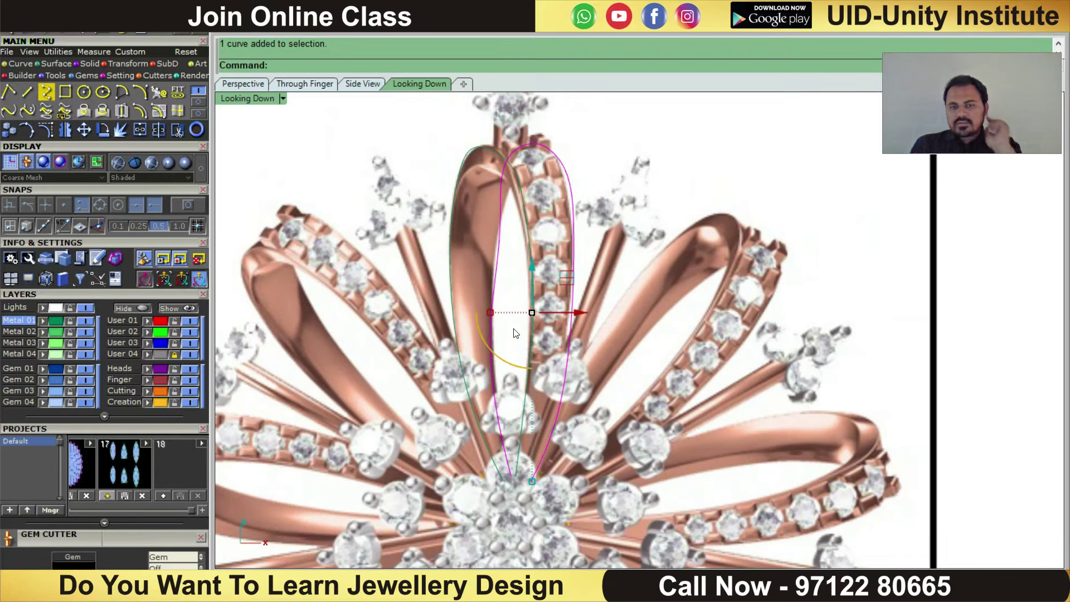
click(192, 354)
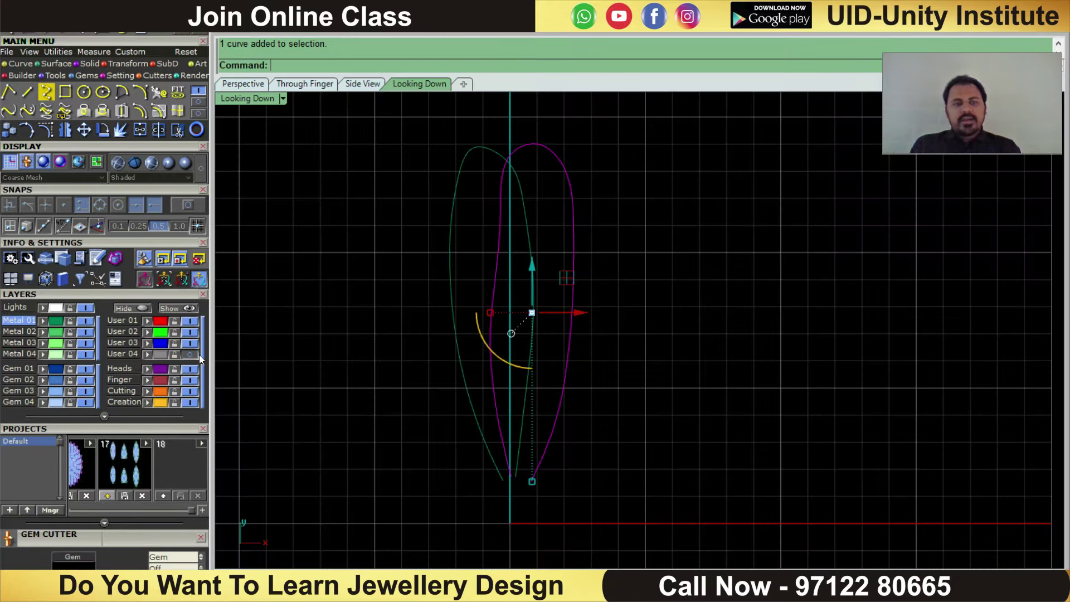
click(195, 355)
key(Escape)
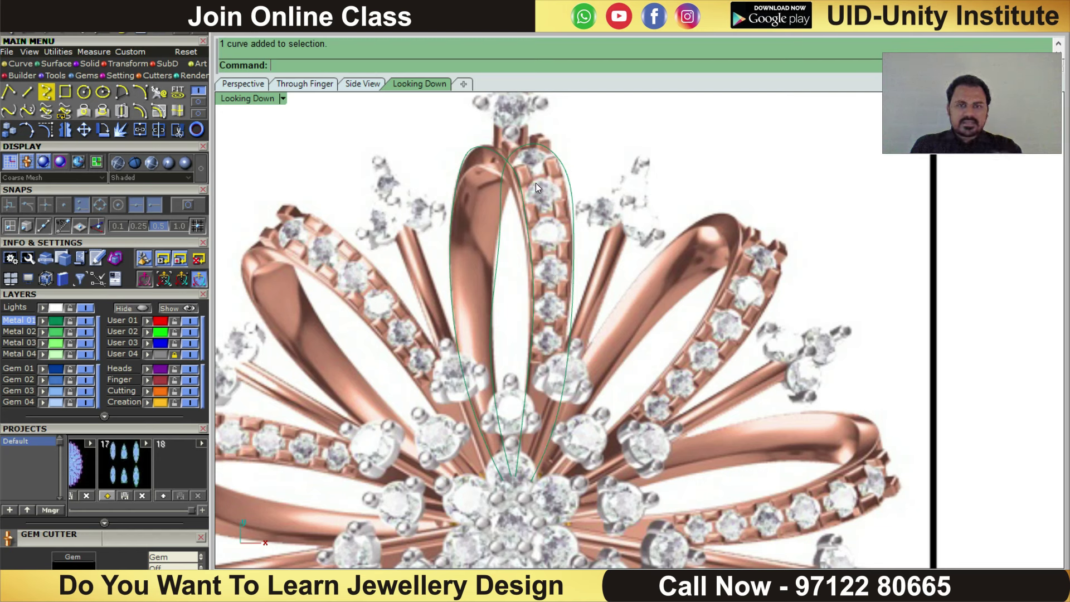
click(190, 354)
- Window-select both petal curves together for rebuilding
drag(614, 263, 537, 299)
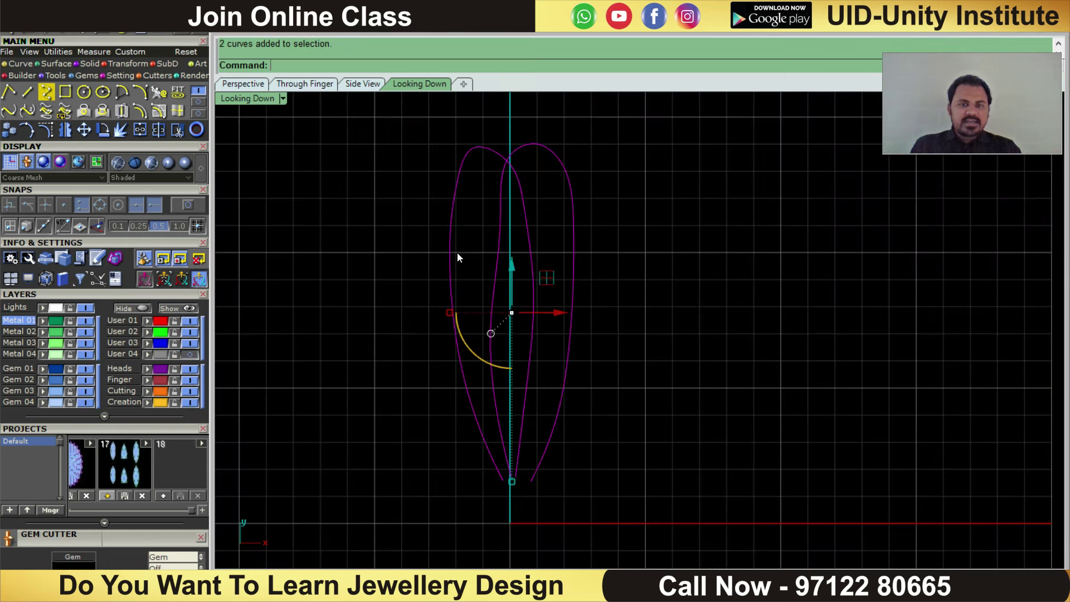
click(627, 269)
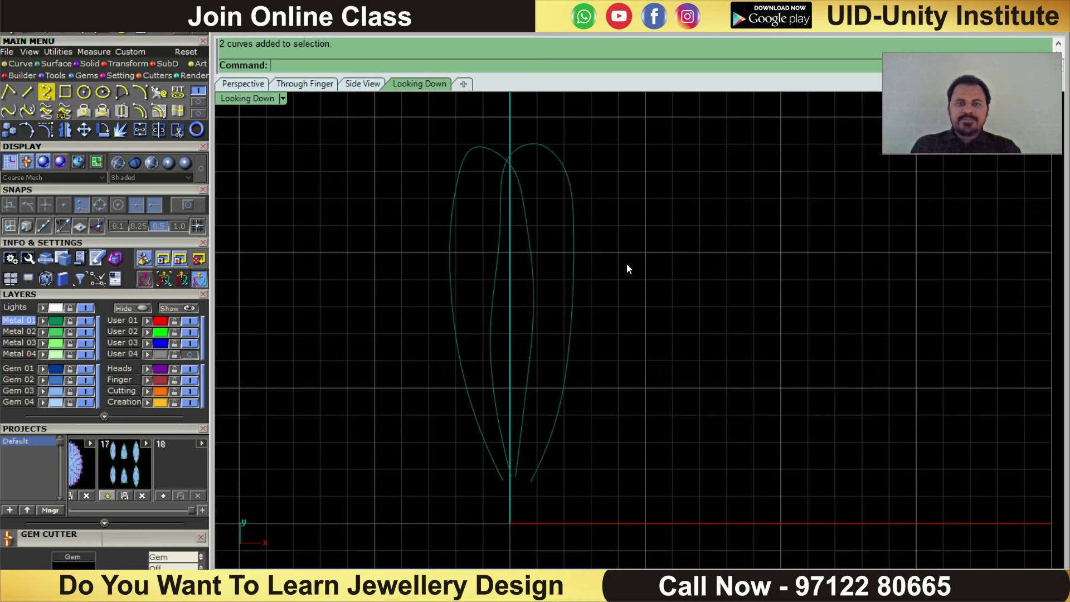
drag(458, 334, 500, 335)
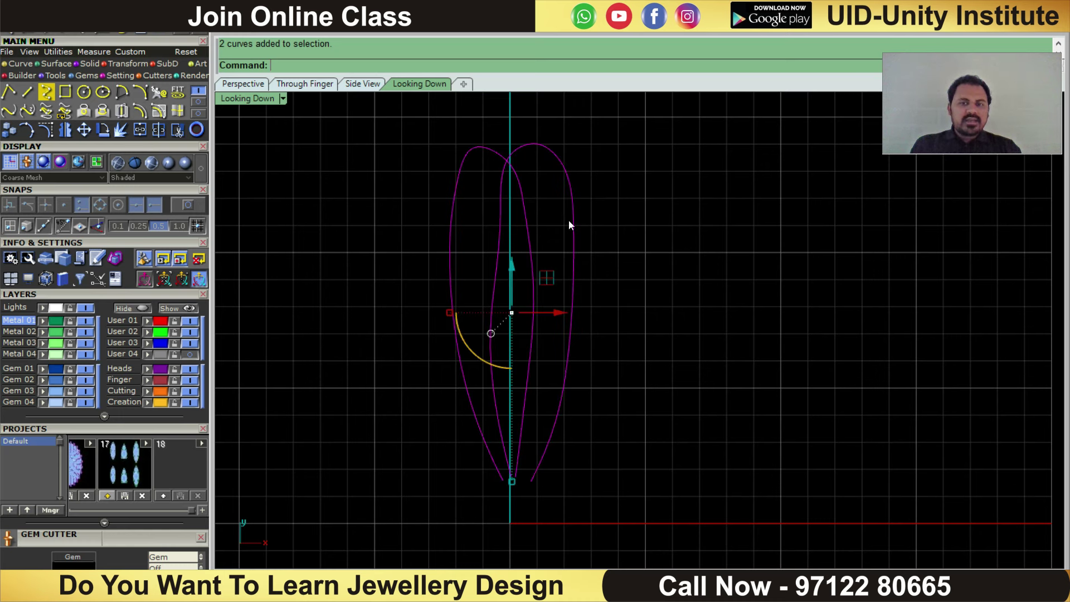
click(158, 92)
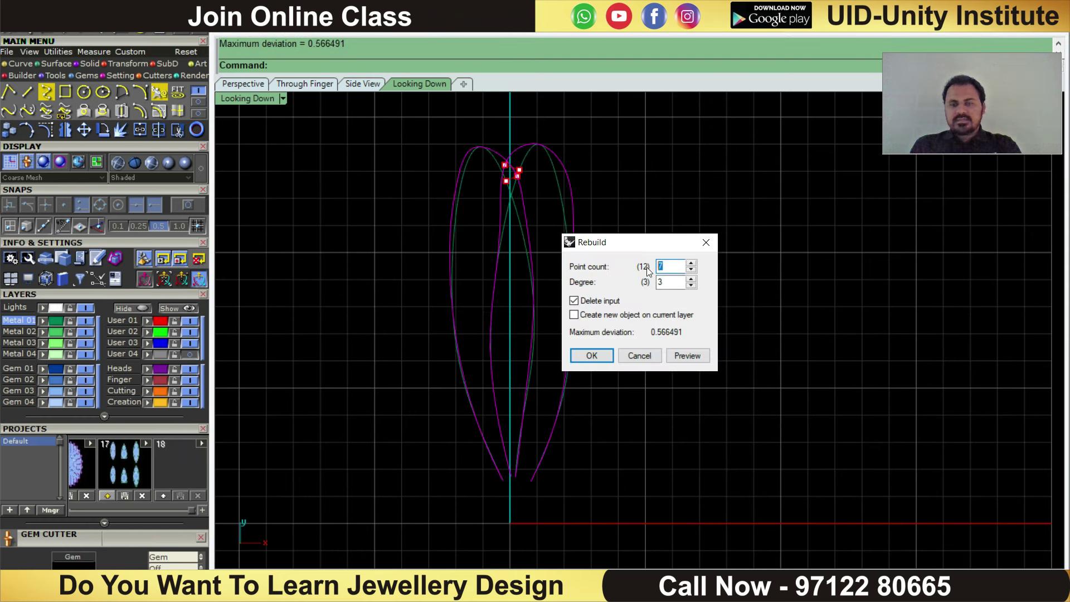
- Rebuild both petal curves at 12 points, degree 3, and display their control points
text(10)
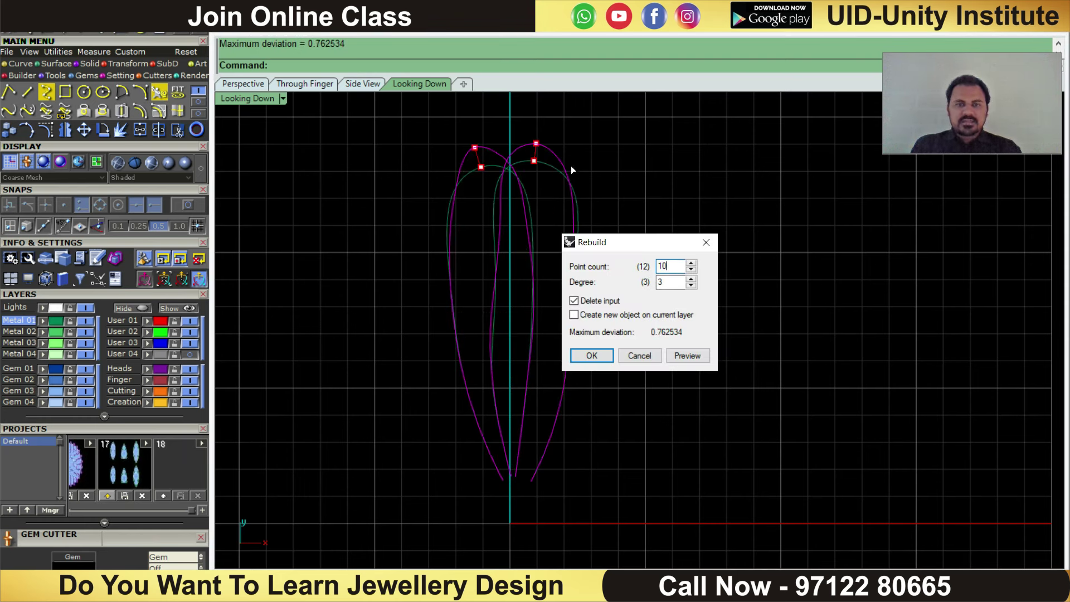
text(1)
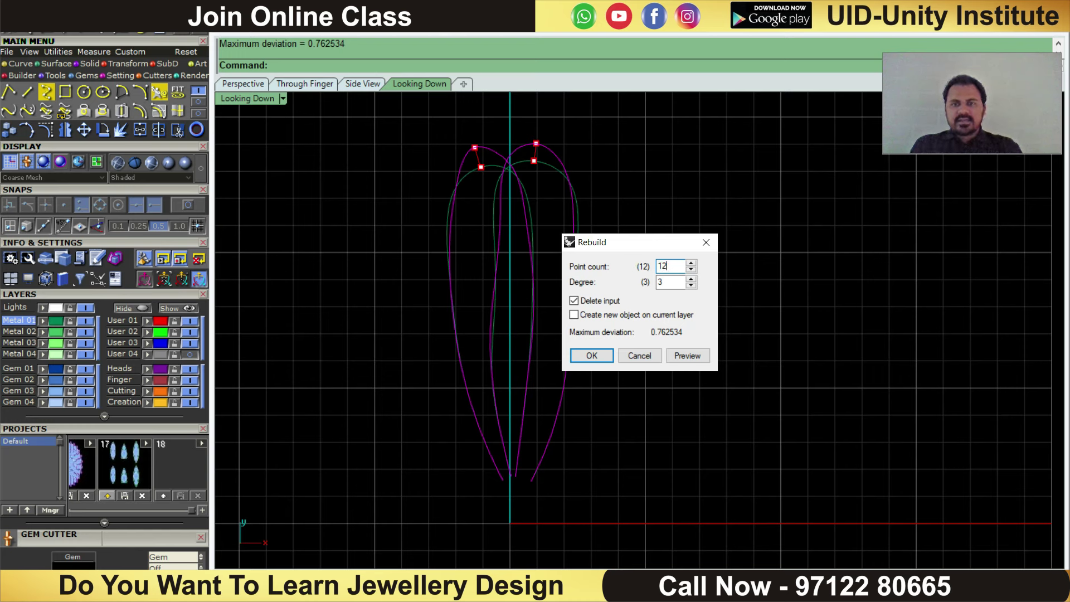
click(606, 354)
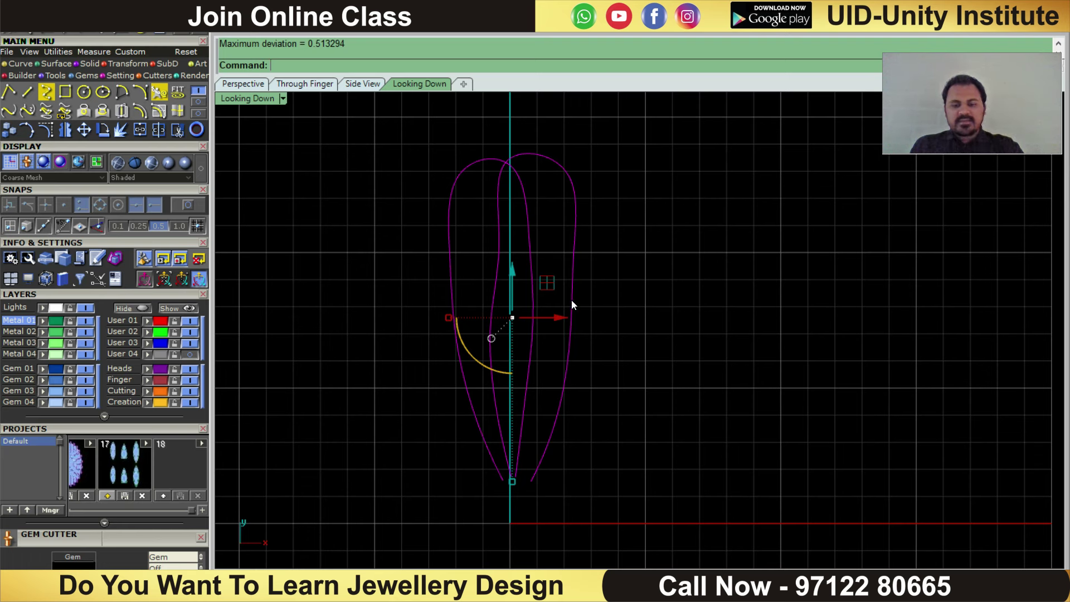
key(F10)
- Raise the right-side pair of mid-petal control points in the Right view
scroll(607, 309, down, 2)
scroll(564, 309, up, 2)
drag(517, 300, 653, 363)
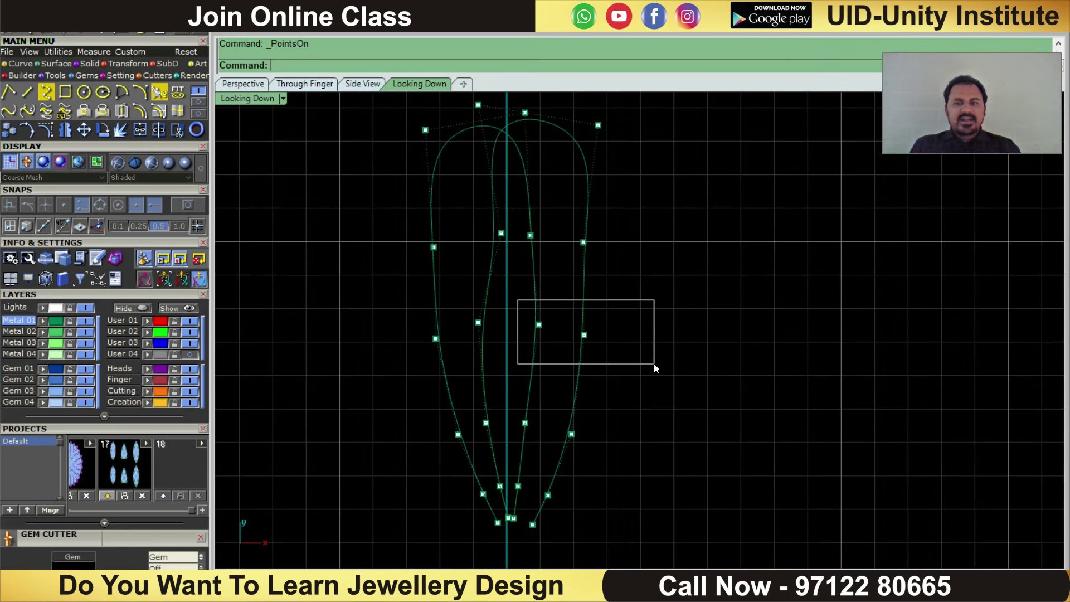
key(ctrl+F3)
drag(634, 301, 644, 136)
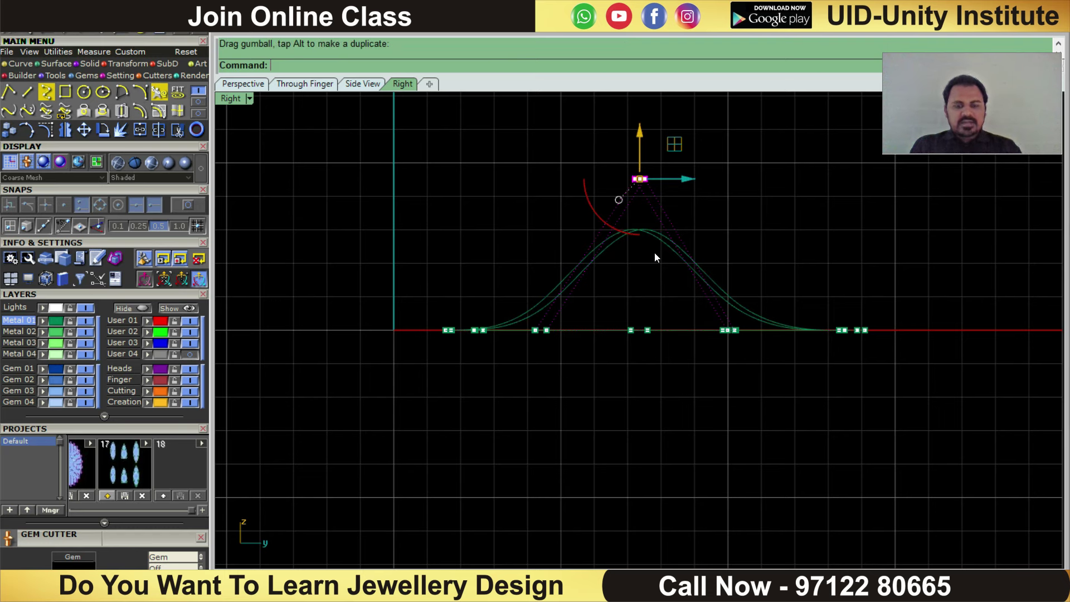
key(ctrl+F1)
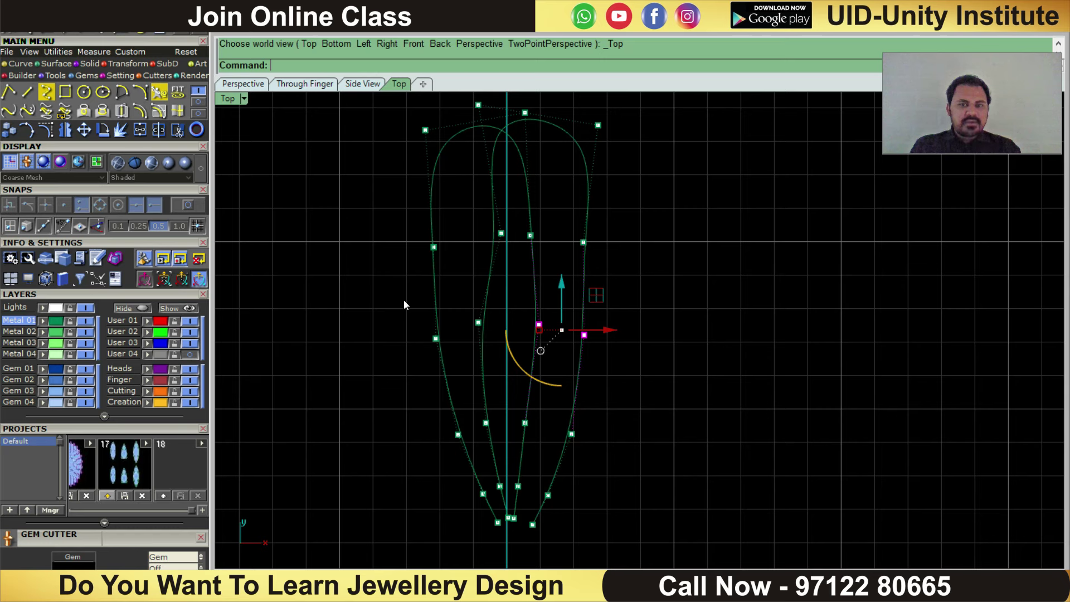
- Push a second pair of control points below the base in the Right view
drag(403, 300, 501, 376)
key(ctrl+F3)
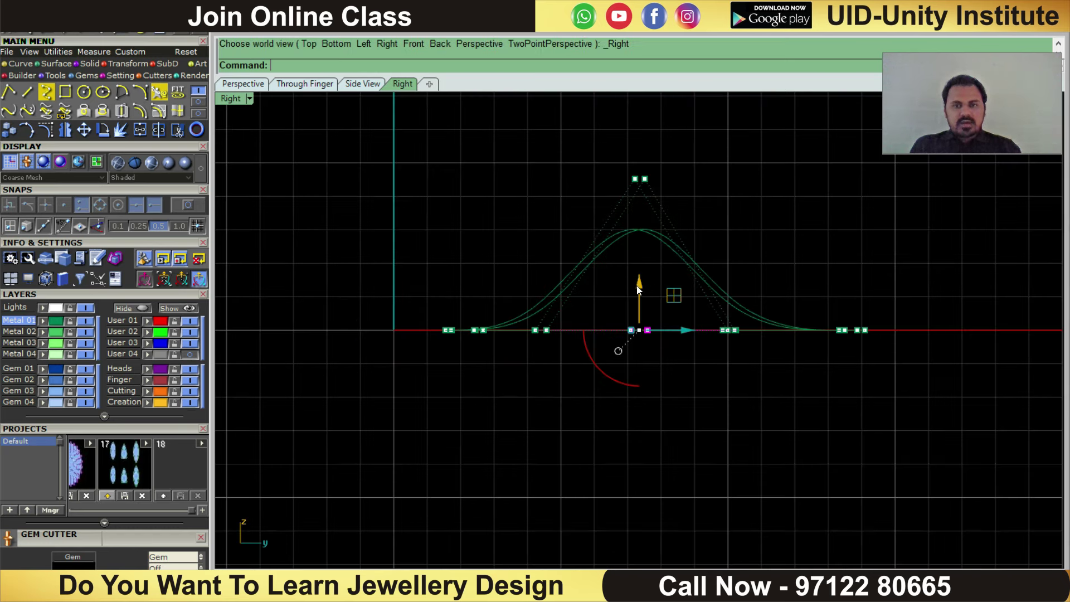
drag(643, 286, 644, 434)
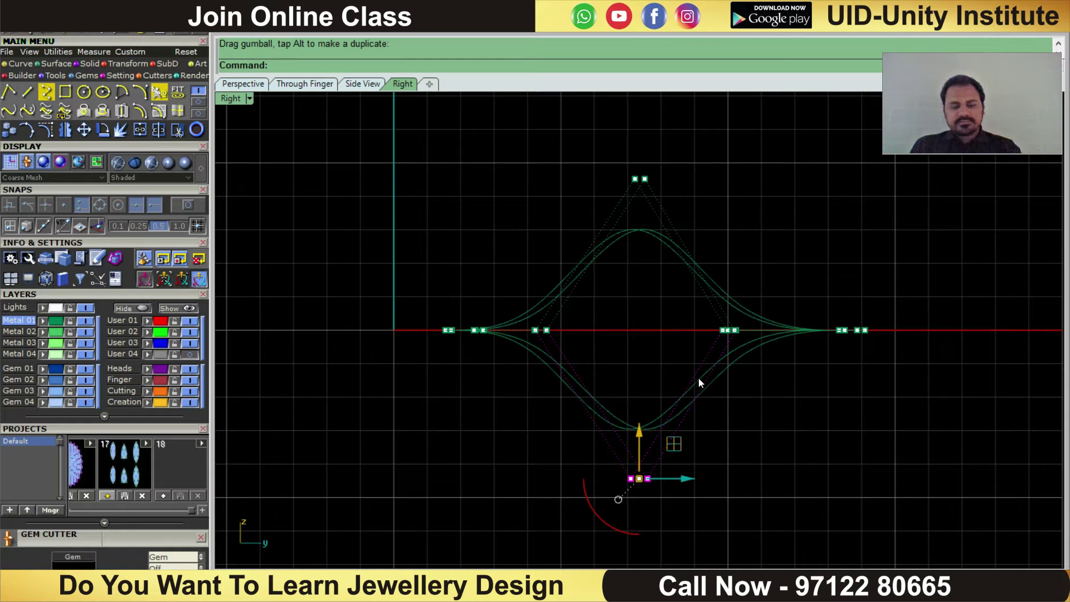
key(ctrl+F1)
drag(524, 306, 616, 364)
mouse_move(616, 365)
ctrl+shift+right_down()
mouse_move(607, 341)
mouse_move(712, 205)
mouse_move(808, 174)
mouse_move(671, 301)
mouse_move(639, 374)
ctrl+shift+right_up()
key(ctrl+F1)
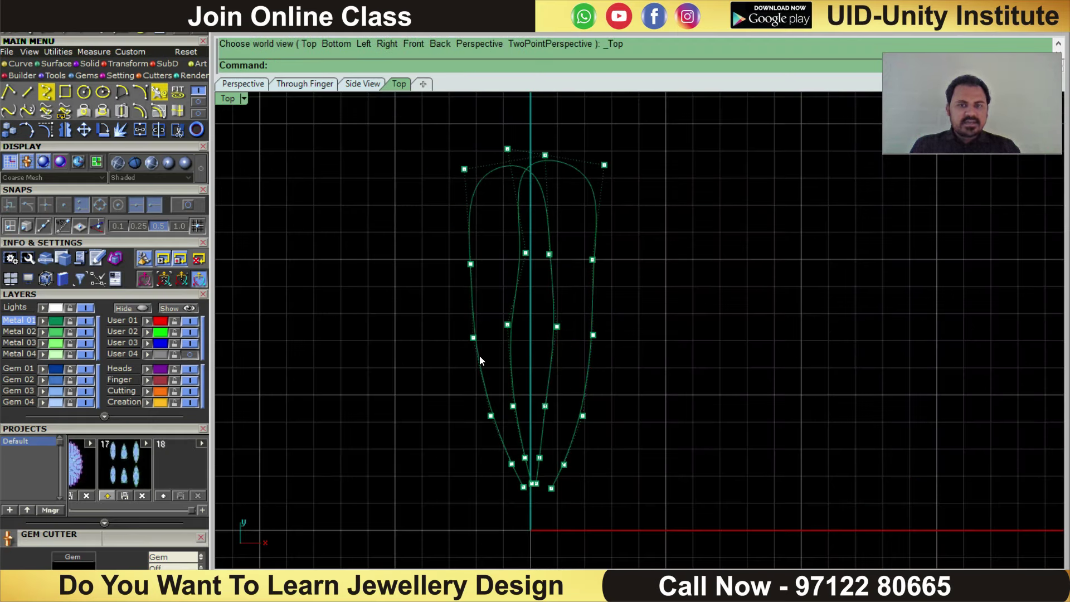
- Lift two upper petal control points in the Right view to bend the curves up
scroll(556, 354, up, 2)
drag(540, 288, 679, 366)
click(680, 366)
drag(538, 197, 666, 262)
scroll(626, 333, down, 2)
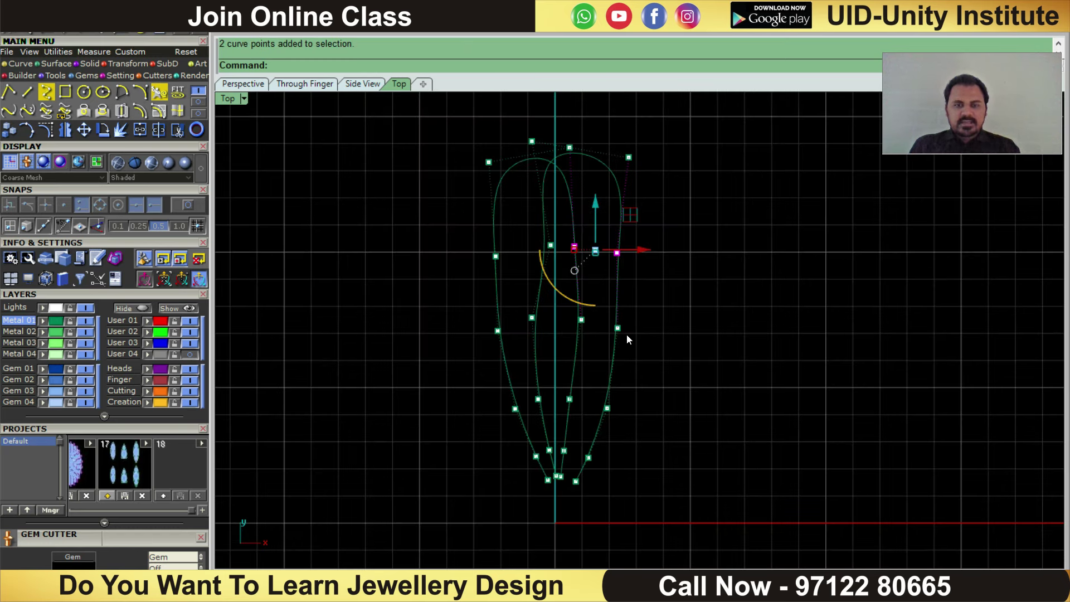
key(ctrl+F3)
scroll(751, 241, up, 2)
mouse_move(708, 329)
mouse_down()
mouse_move(720, 236)
mouse_move(725, 249)
mouse_up()
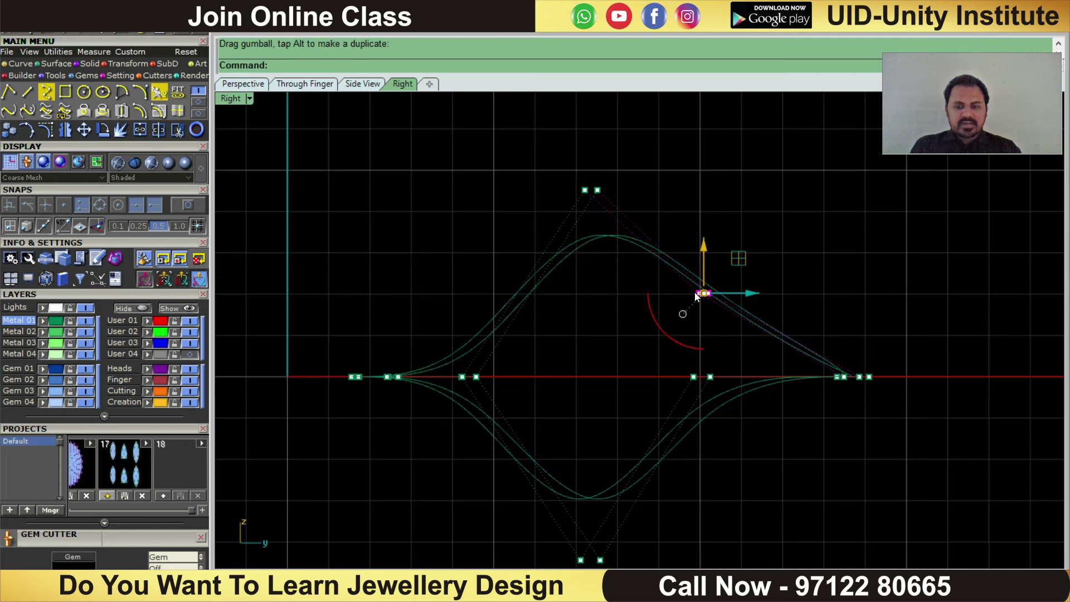
scroll(694, 292, down, 2)
key(ctrl+F1)
- Lower another petal control point to reshape the side profile
click(628, 262)
key(ctrl+F3)
scroll(687, 316, up, 2)
drag(705, 322, 711, 407)
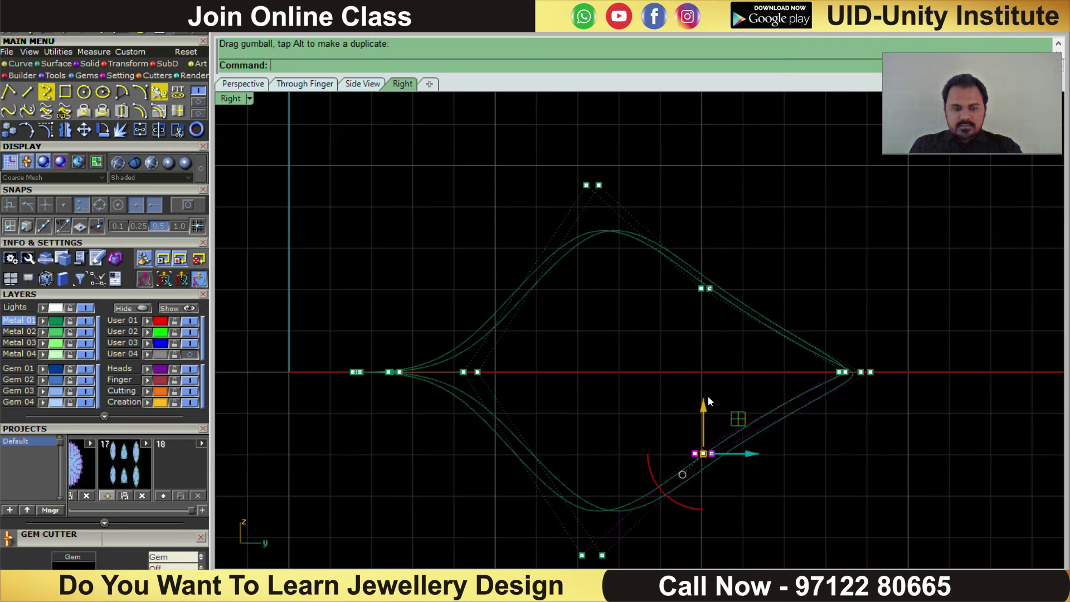
key(ctrl+F1)
- Raise the two petal-tip control points to round the profile's outer end
drag(650, 158, 780, 196)
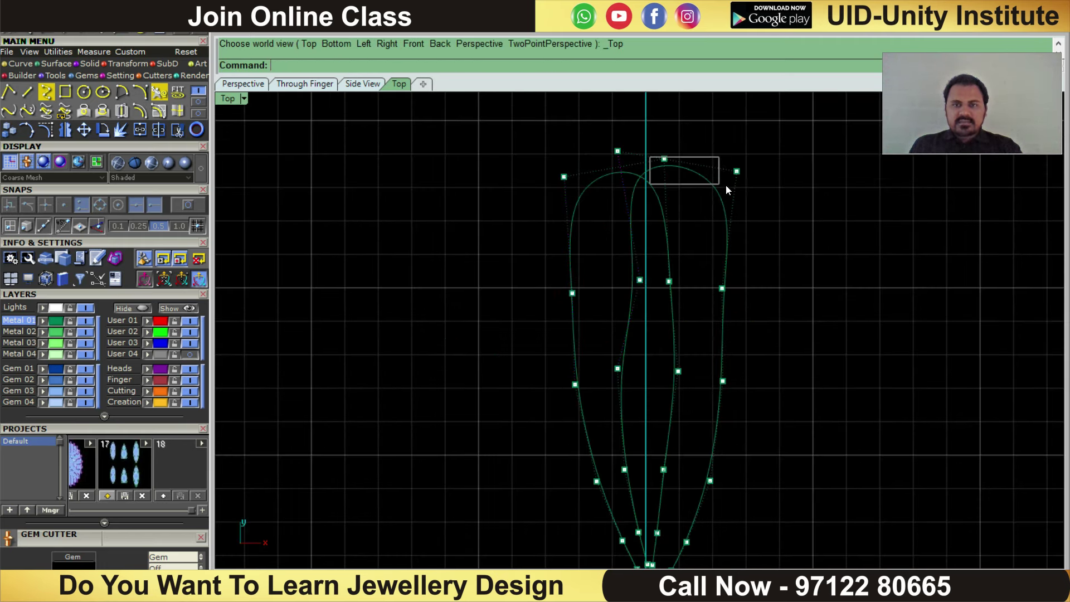
key(ctrl+F3)
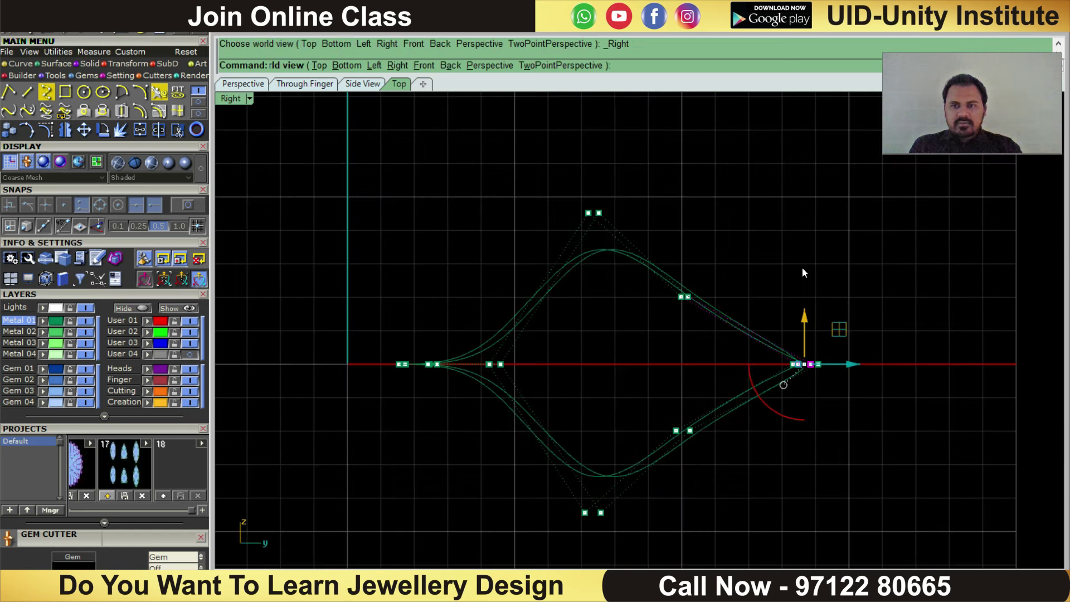
scroll(801, 266, up, 2)
drag(807, 320, 809, 256)
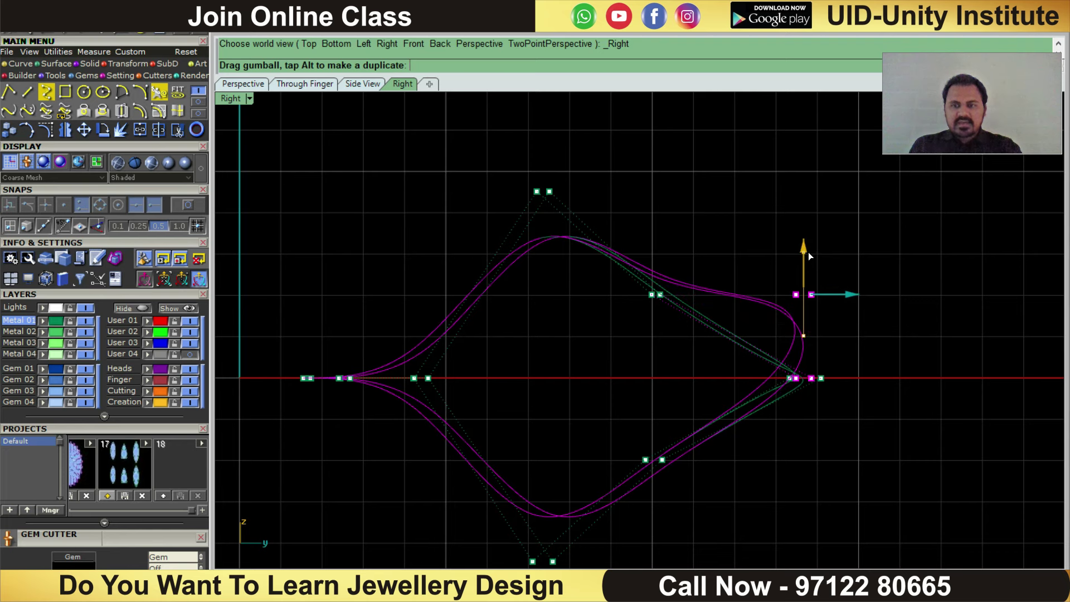
drag(810, 256, 807, 254)
key(ctrl+F1)
- Lower the two upper-left control points to complete the rounded kite profile
drag(520, 144, 628, 217)
key(ctrl+F3)
drag(805, 332, 811, 414)
scroll(701, 301, down, 6)
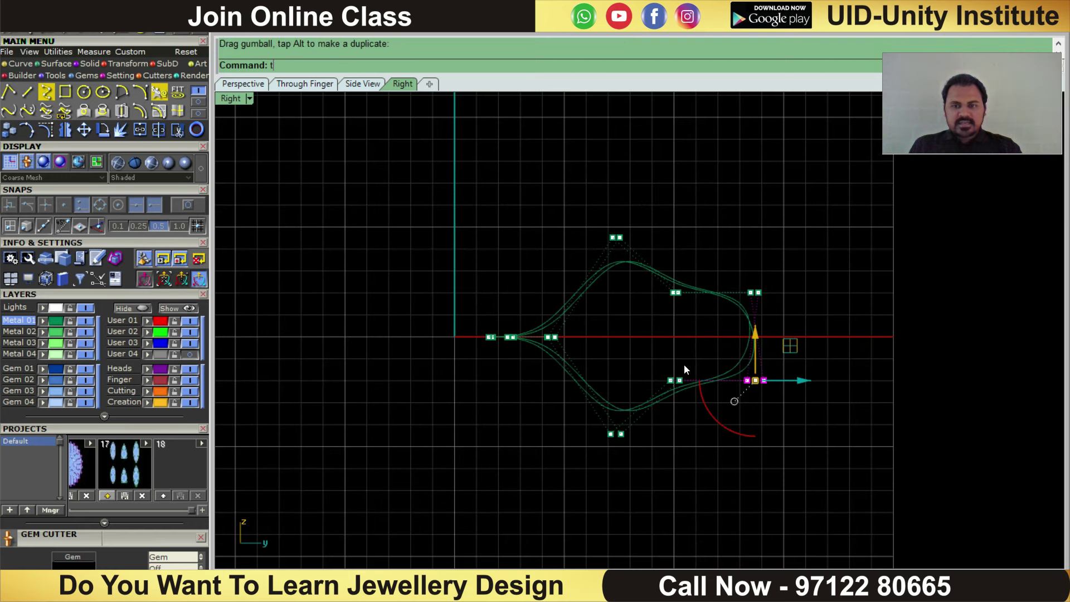
key(ctrl+F1)
scroll(657, 430, up, 3)
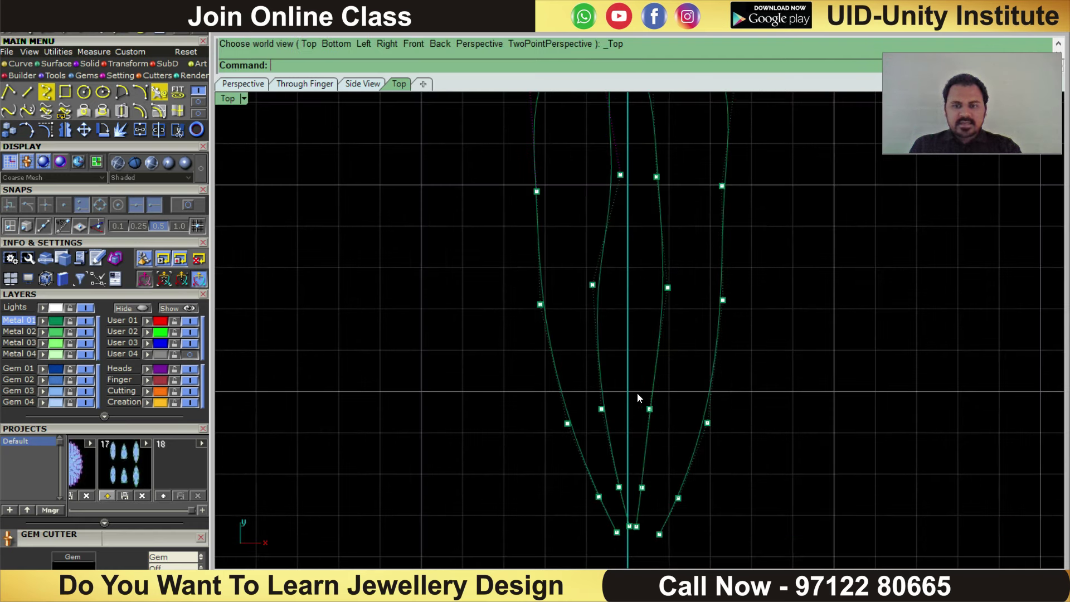
- Lift one pair of base control points and lower another in the Right view
drag(636, 388, 743, 440)
key(ctrl+F3)
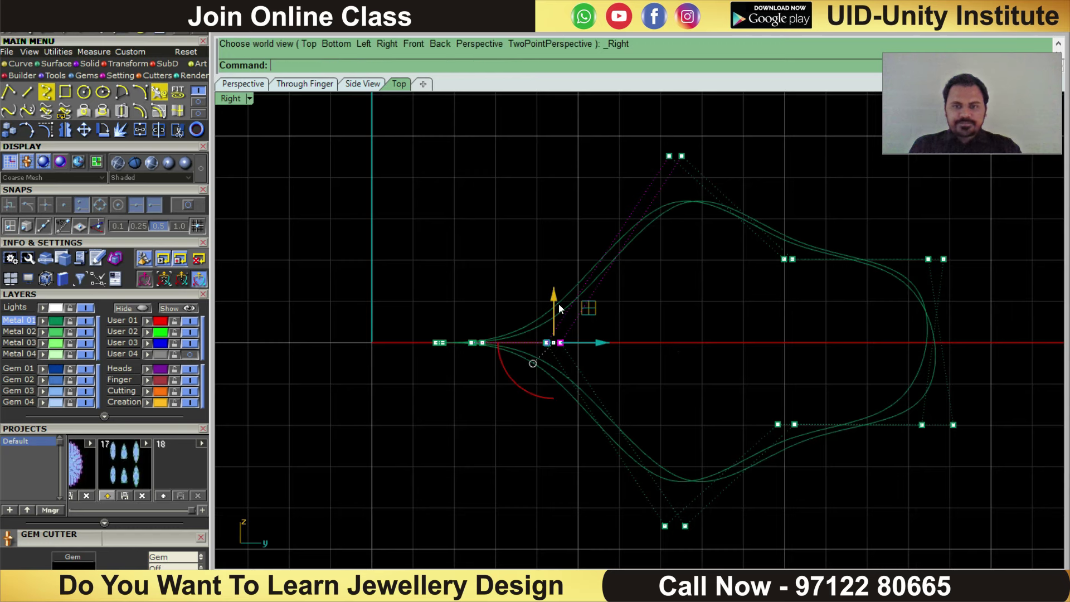
drag(553, 301, 553, 228)
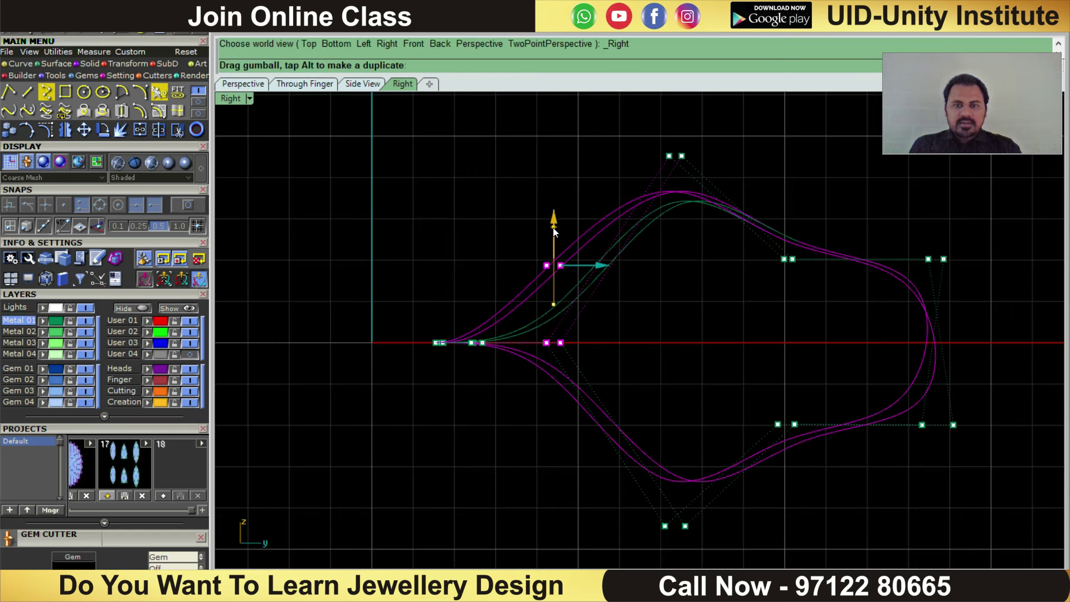
drag(535, 329, 590, 374)
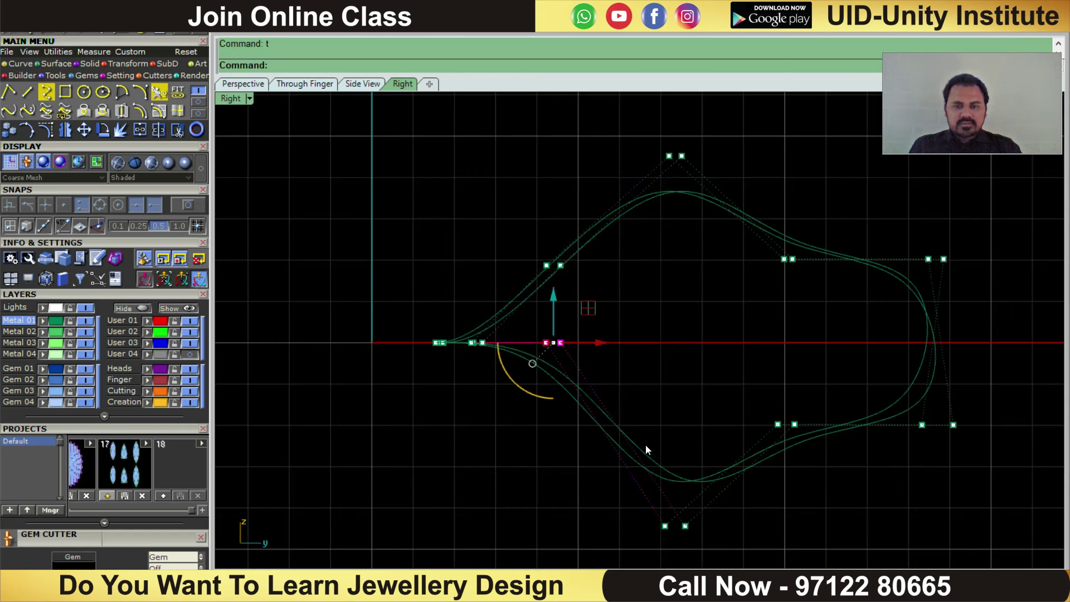
key(ctrl+F1)
key(ctrl+F3)
drag(553, 316, 561, 390)
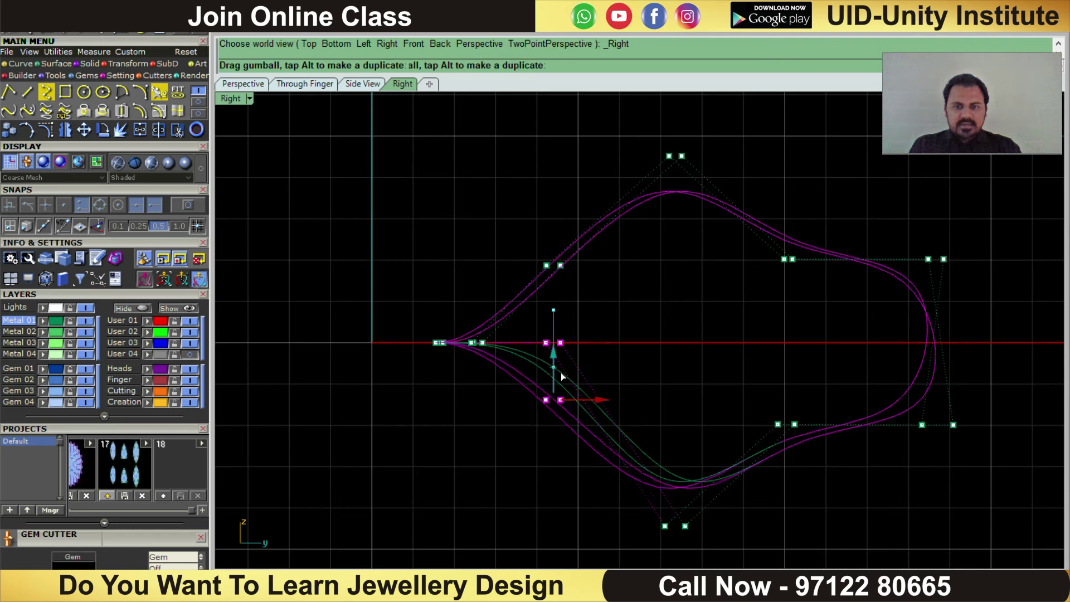
key(ctrl+F1)
- Lift and lower the lowest base point pairs to taper the profile, then orbit to check
drag(624, 469, 735, 513)
key(ctrl+F3)
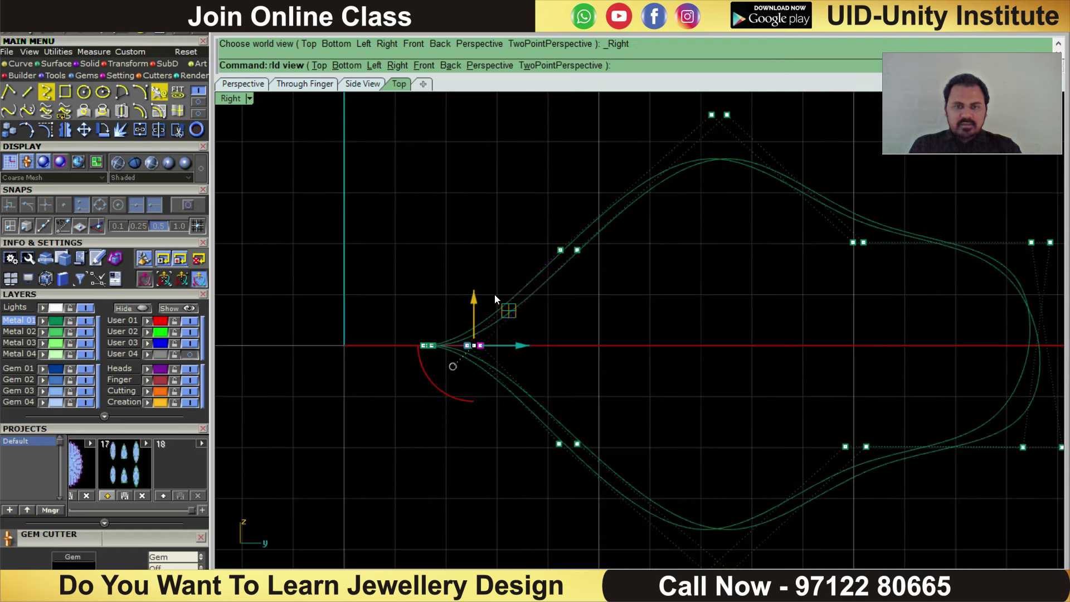
drag(474, 304, 472, 253)
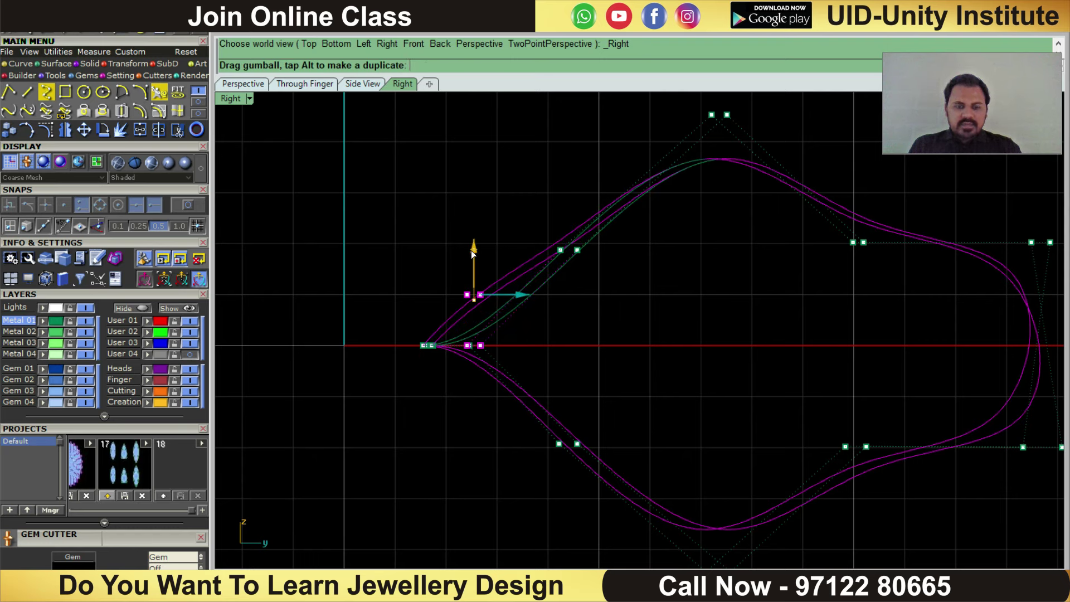
key(ctrl+F1)
drag(544, 406, 647, 456)
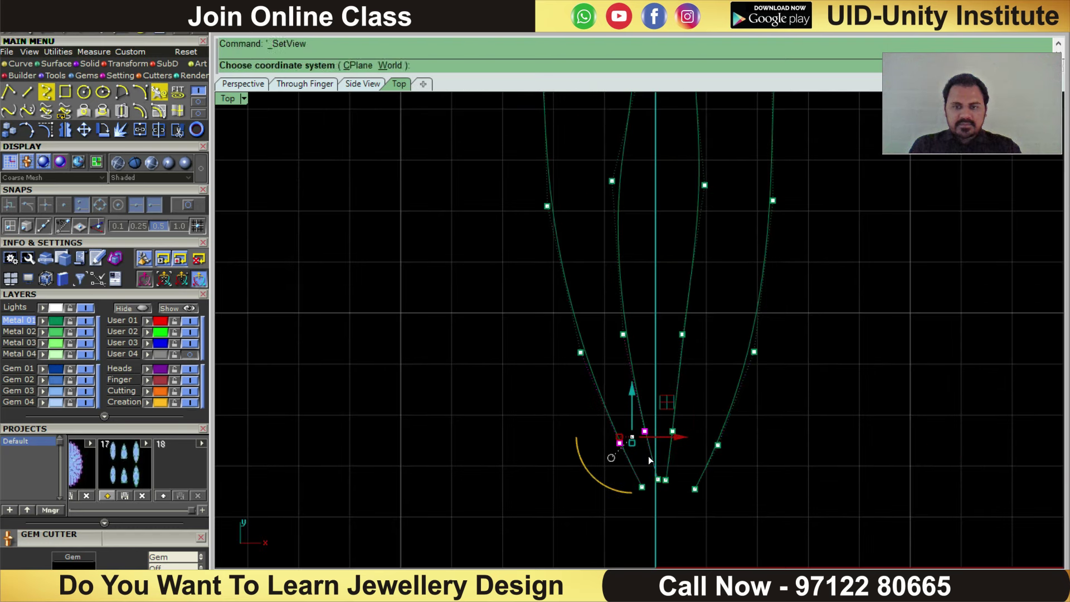
key(ctrl+F3)
drag(536, 330, 536, 355)
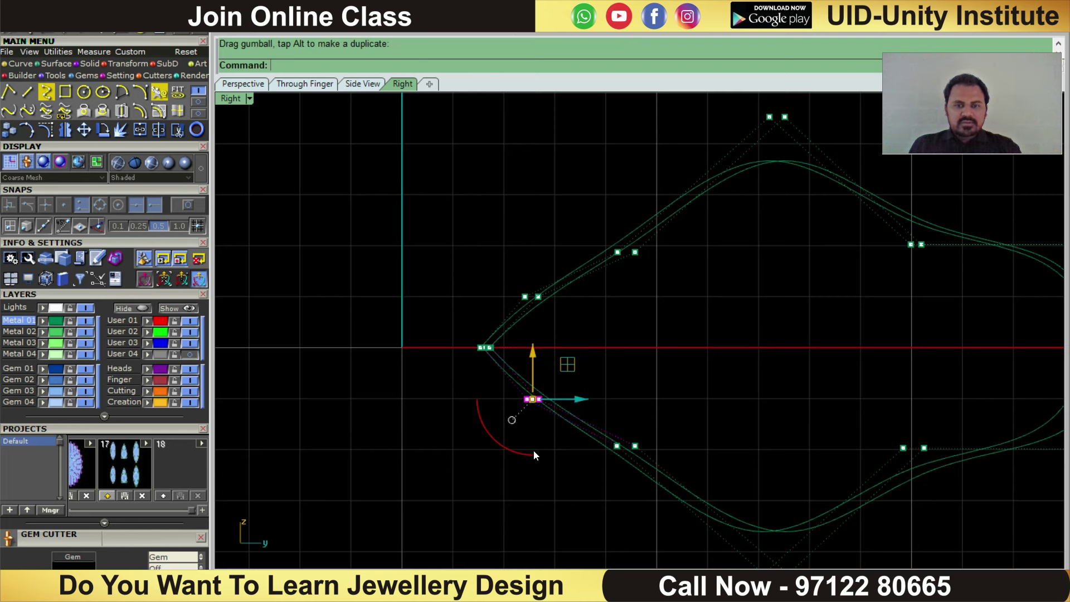
key(Escape)
scroll(479, 351, down, 4)
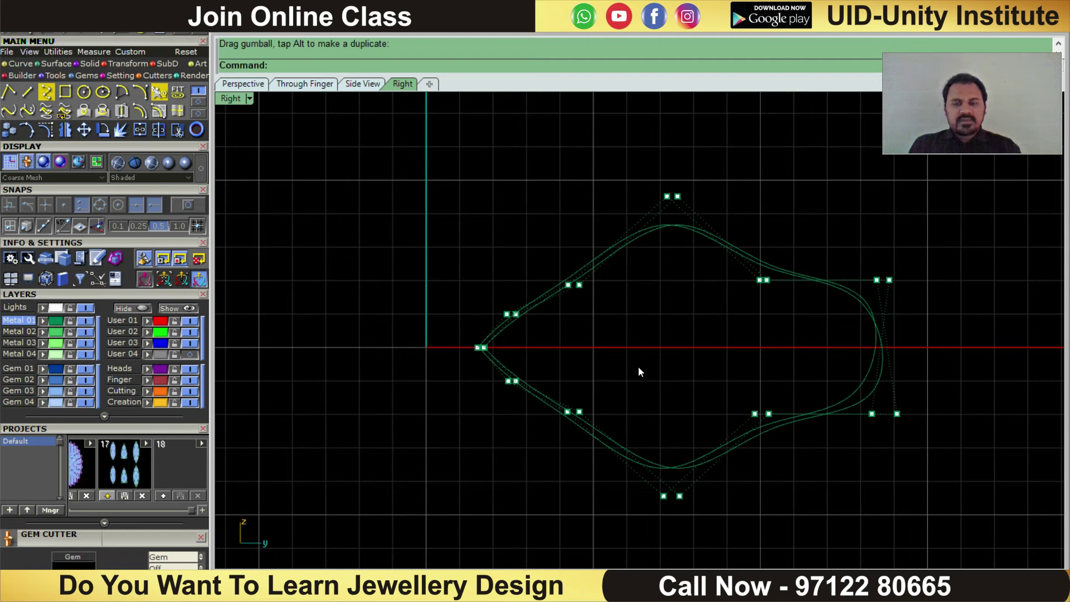
mouse_move(507, 366)
ctrl+shift+right_down()
mouse_move(769, 371)
mouse_move(619, 370)
ctrl+shift+right_up()
- Select the petal tip points, then in Right view raise the lower-right point pair
key(ctrl+F3)
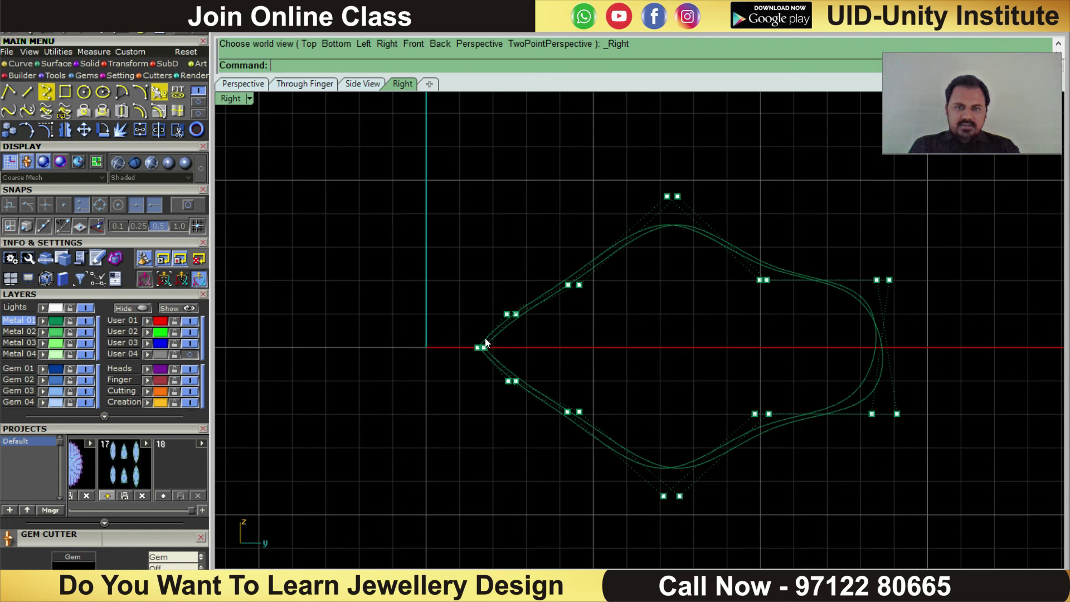
scroll(737, 298, up, 2)
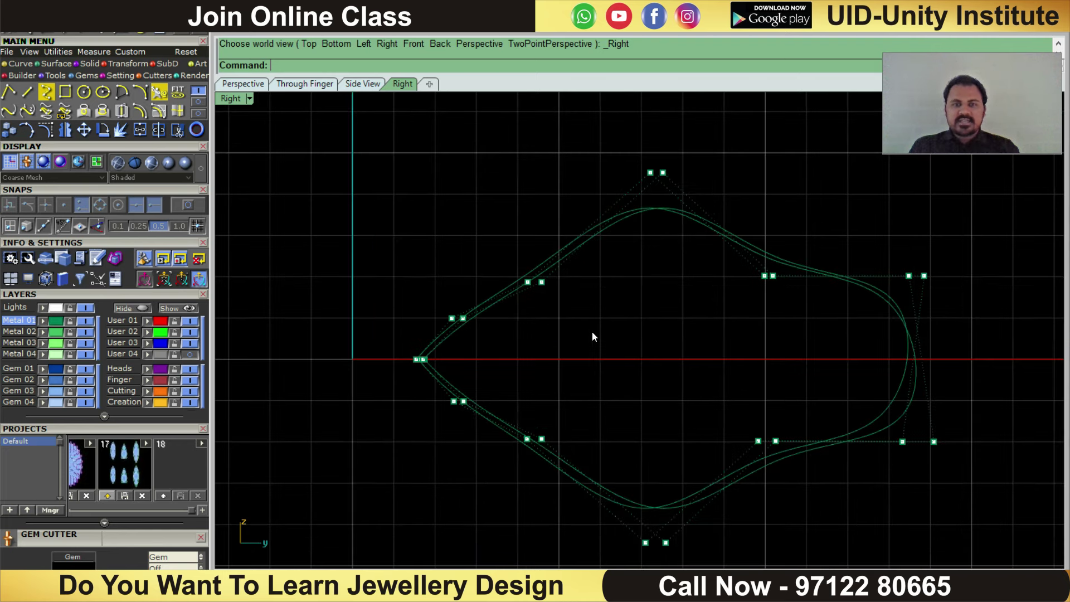
key(ctrl+F1)
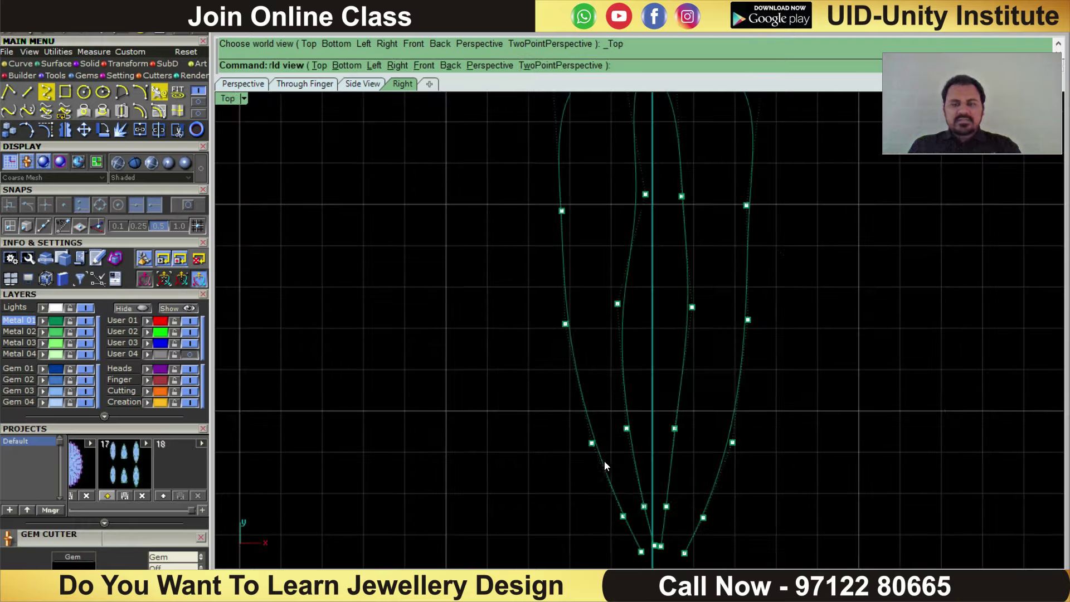
drag(583, 384, 671, 444)
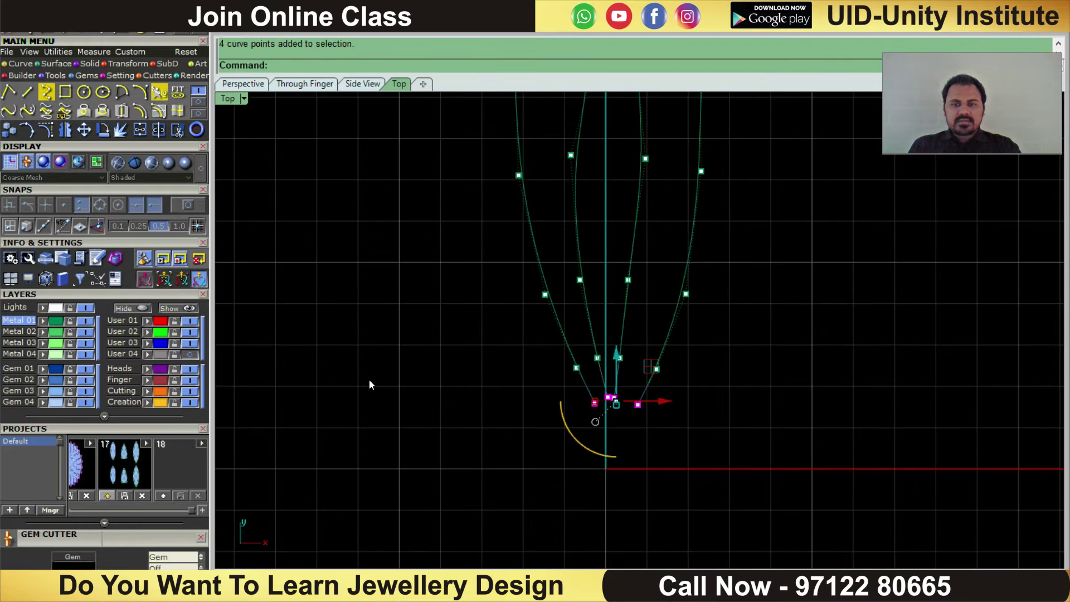
key(ctrl+F3)
click(681, 366)
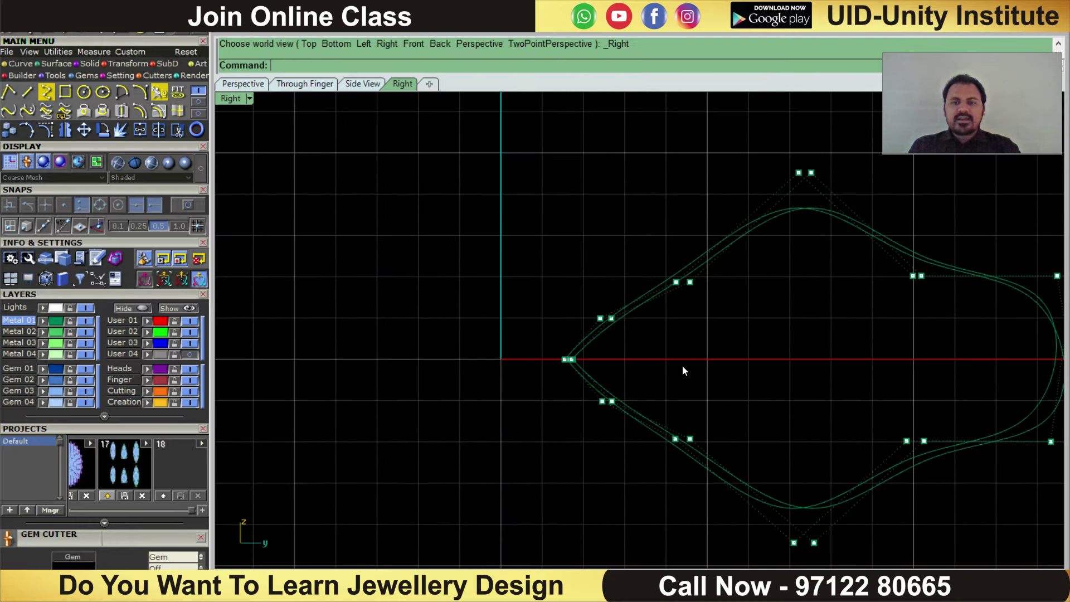
right_drag(671, 345, 549, 354)
scroll(568, 333, up, 2)
scroll(544, 319, up, 2)
scroll(584, 245, down, 1)
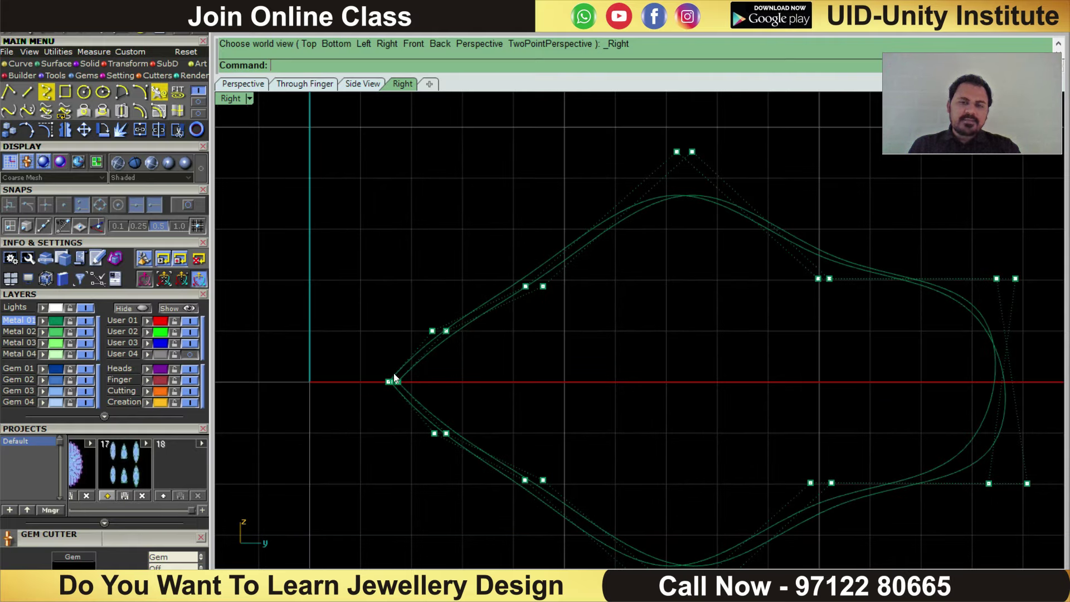
drag(483, 279, 594, 320)
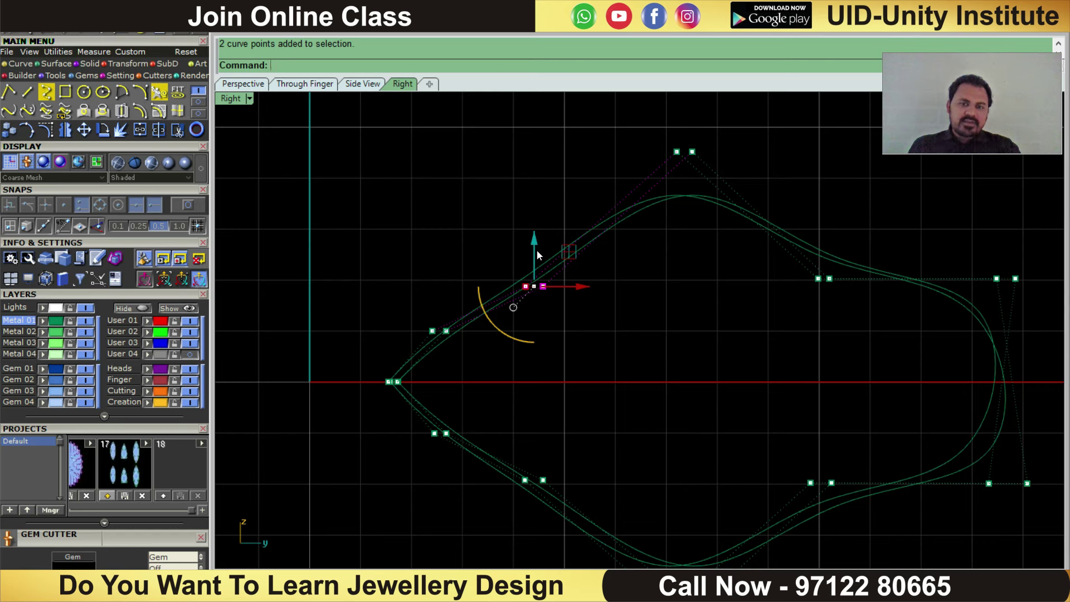
drag(537, 256, 537, 234)
key(Escape)
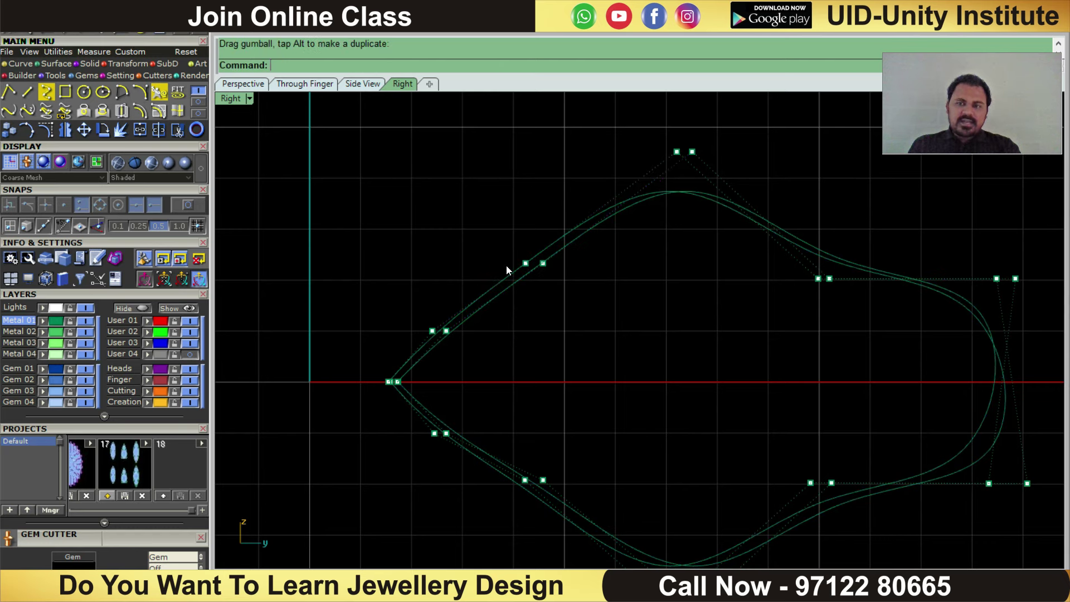
- Lift the right-side point pairs and lower the top-left pair to round the profile's top
scroll(506, 269, down, 1)
drag(683, 233, 780, 303)
drag(760, 228, 782, 152)
drag(891, 262, 927, 287)
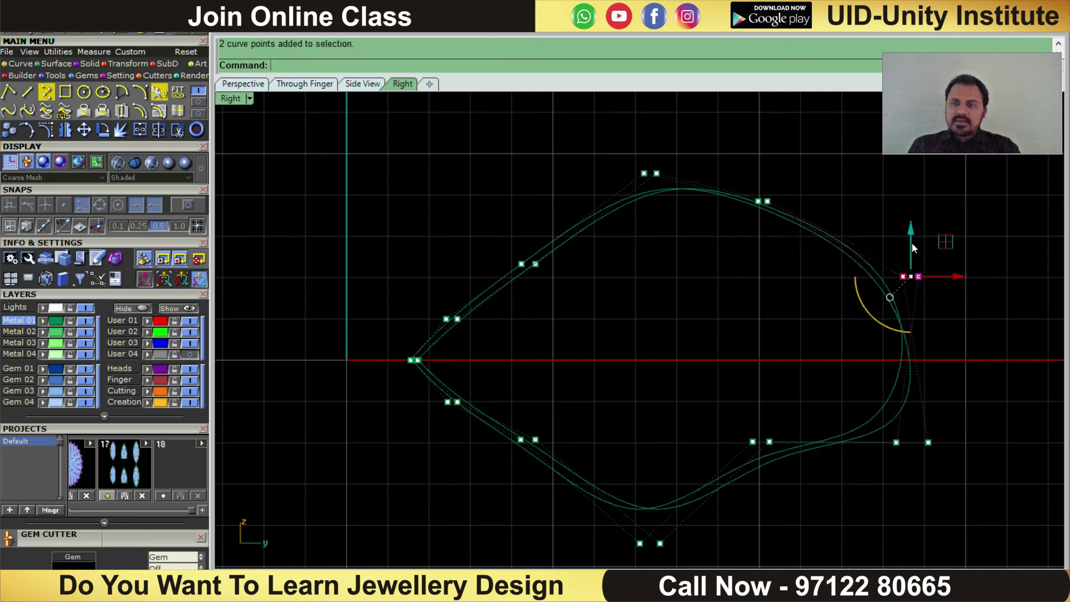
drag(911, 242, 911, 224)
mouse_move(716, 172)
mouse_down()
mouse_move(797, 223)
mouse_move(768, 168)
mouse_up()
drag(626, 140, 690, 215)
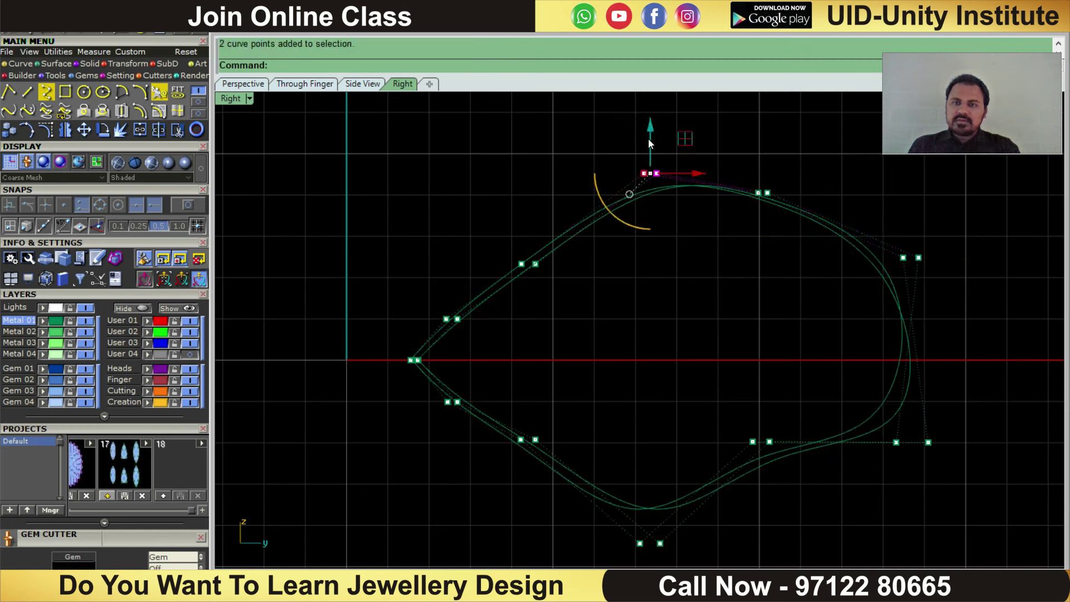
drag(648, 144, 648, 162)
click(533, 261)
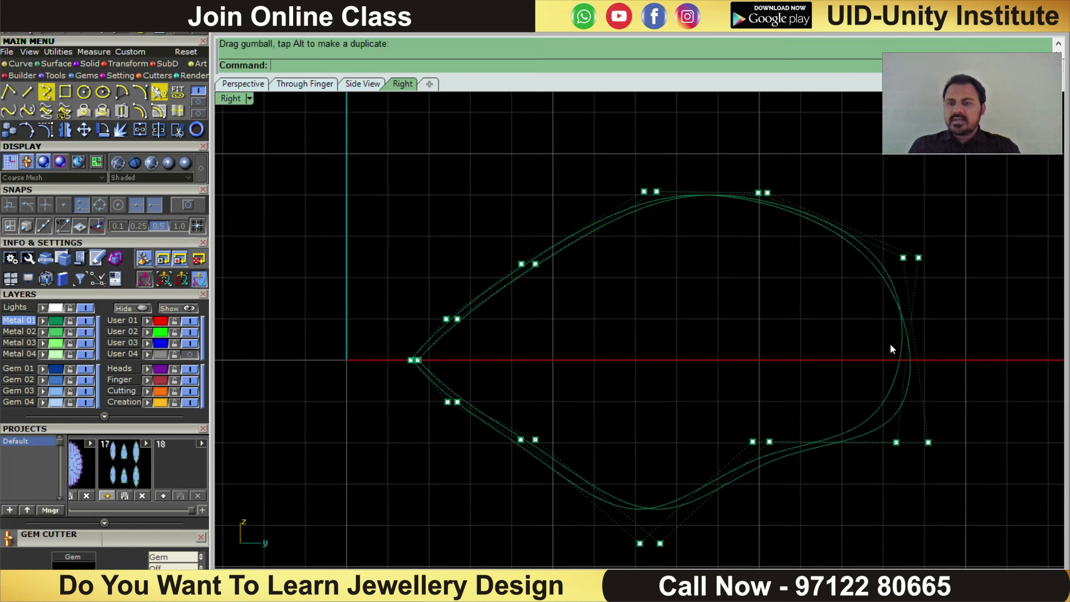
- Pull the lower-left and right point pairs down to swell the teardrop's lower side
scroll(658, 275, up, 2)
drag(434, 351, 522, 394)
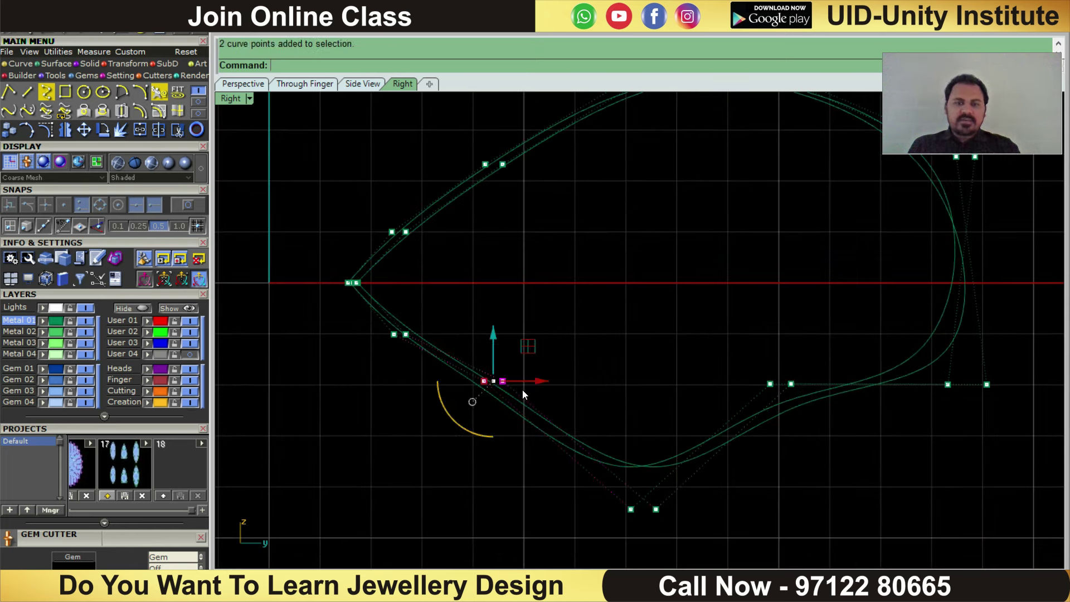
drag(492, 350, 491, 375)
mouse_move(761, 392)
mouse_down()
mouse_move(807, 362)
mouse_move(770, 440)
mouse_up()
scroll(780, 390, down, 2)
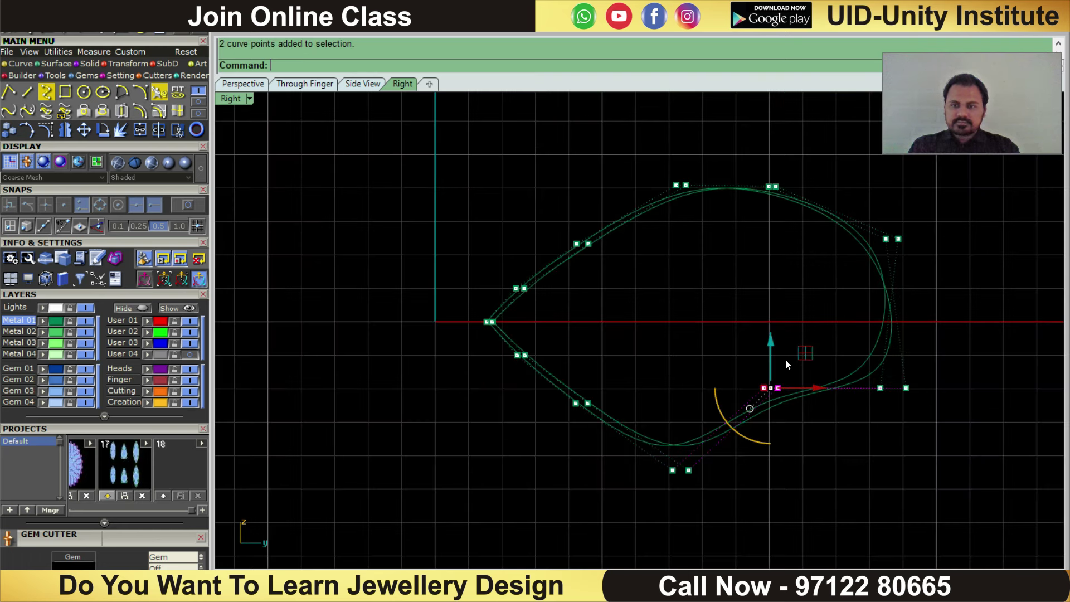
drag(772, 349, 783, 413)
- Raise the bottom point pair and drop the lower-right pair to flatten the teardrop base
drag(637, 446, 716, 502)
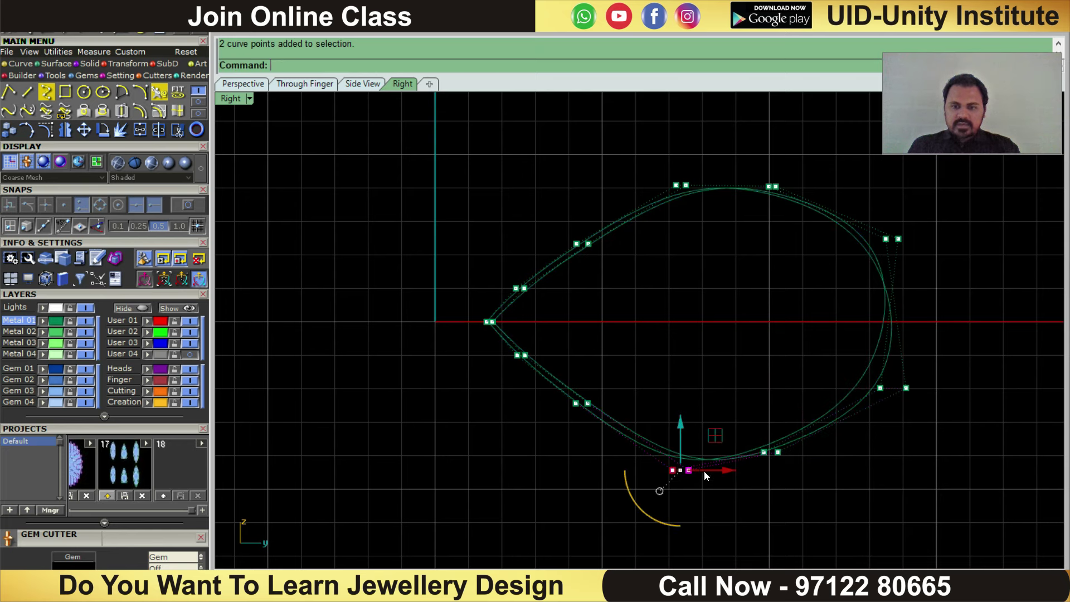
click(686, 443)
drag(645, 452, 722, 493)
drag(683, 437, 681, 424)
drag(817, 332, 913, 390)
drag(891, 340, 894, 362)
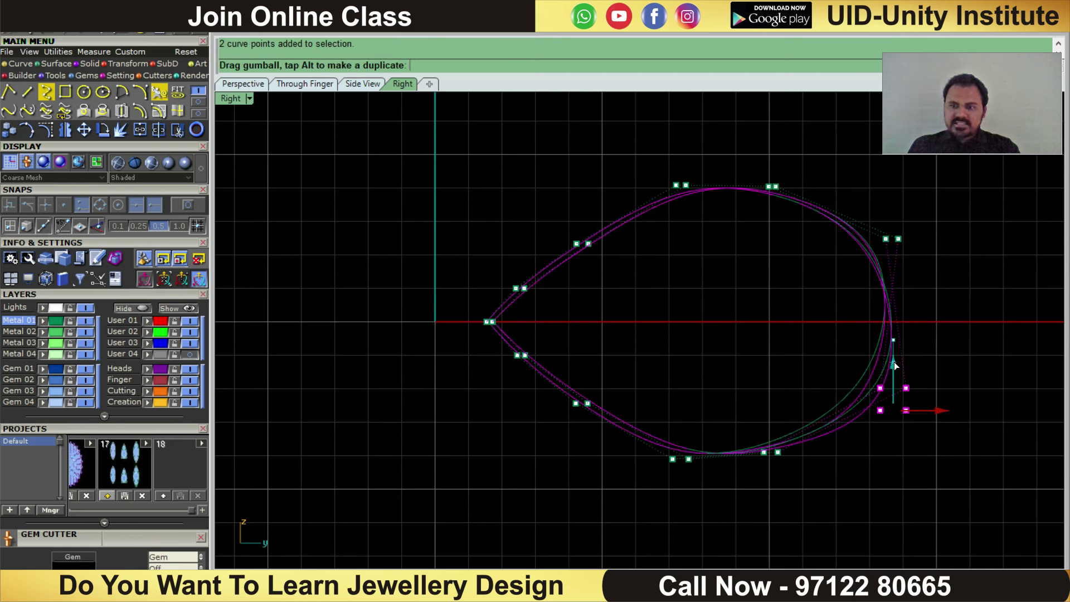
drag(894, 362, 893, 362)
click(780, 465)
drag(663, 425, 700, 477)
drag(686, 436, 681, 417)
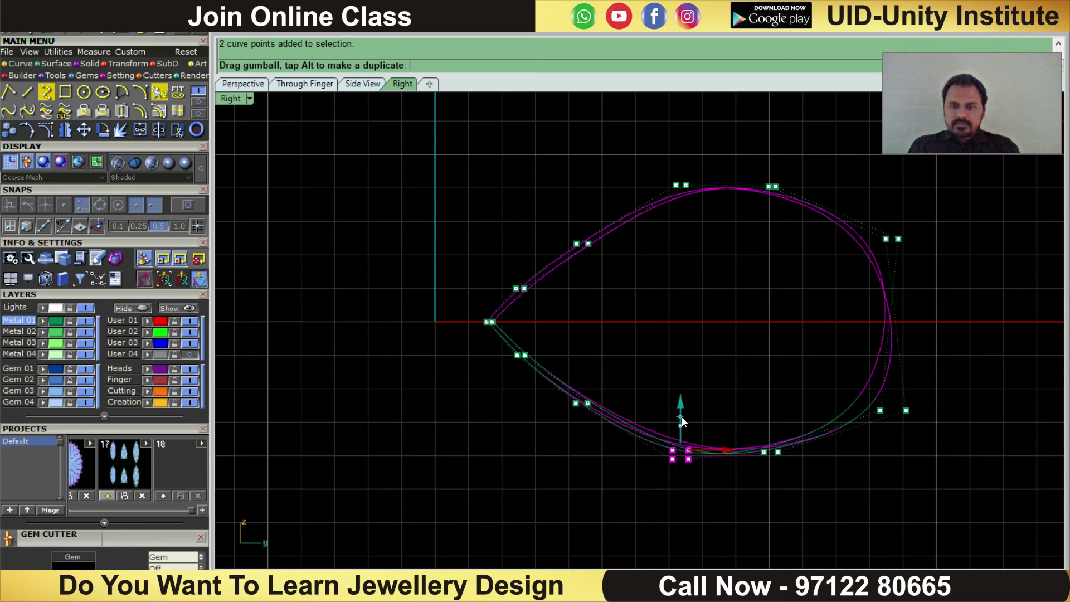
click(831, 484)
- Undo the stray control-point drags and clear the leftover point selections
scroll(724, 339, down, 2)
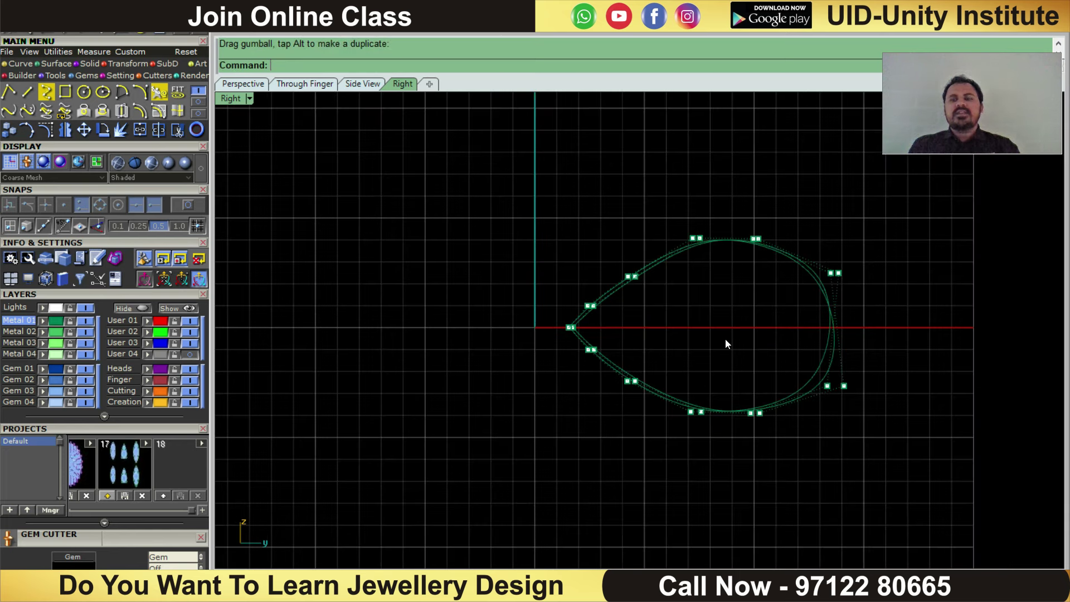
scroll(724, 339, up, 2)
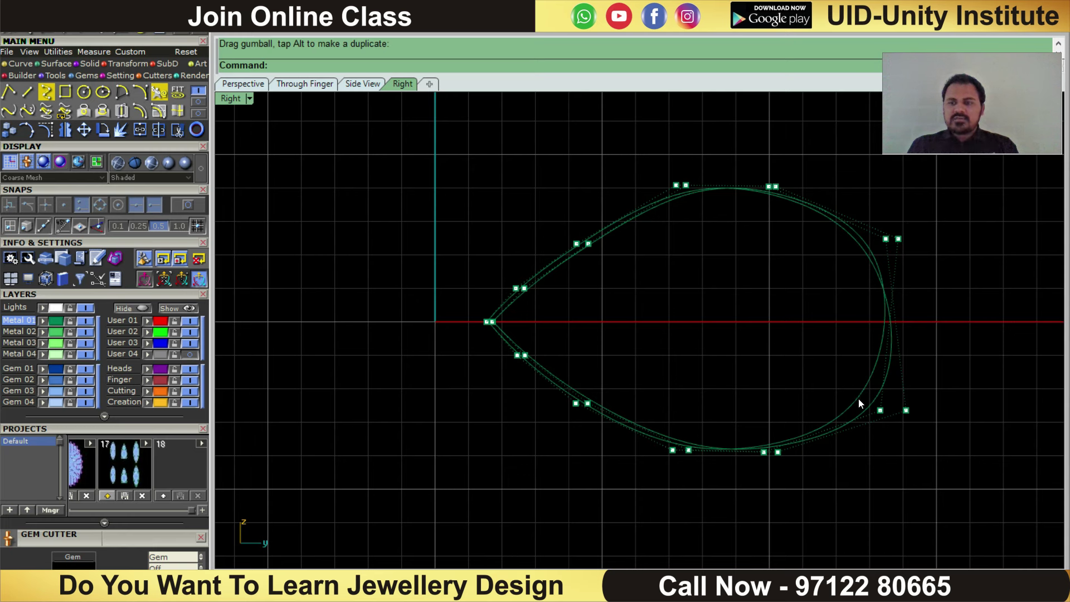
drag(830, 383, 929, 425)
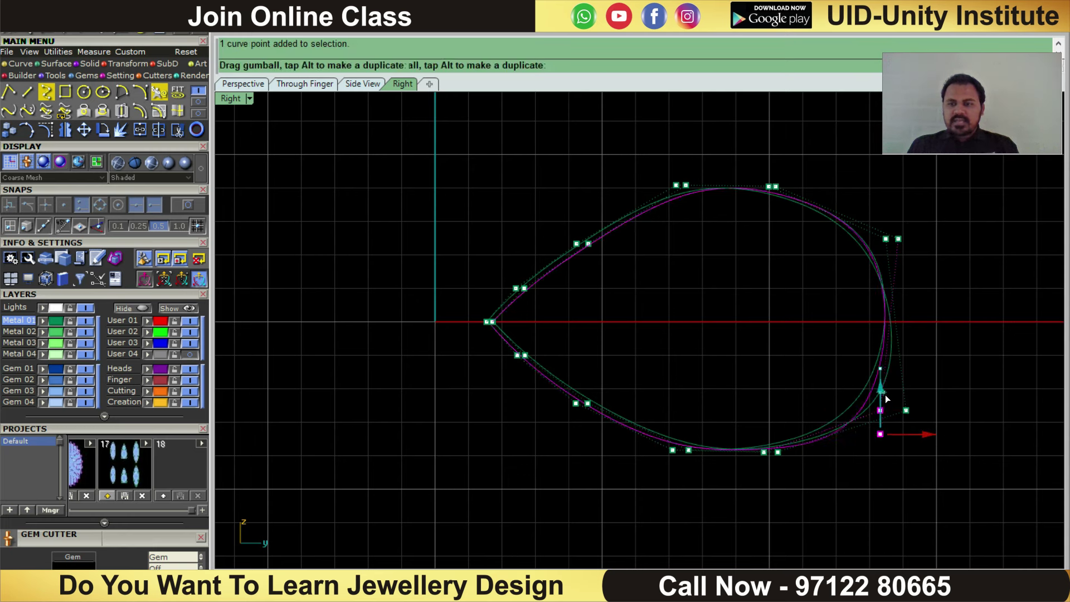
key(ctrl+z)
drag(836, 365, 968, 419)
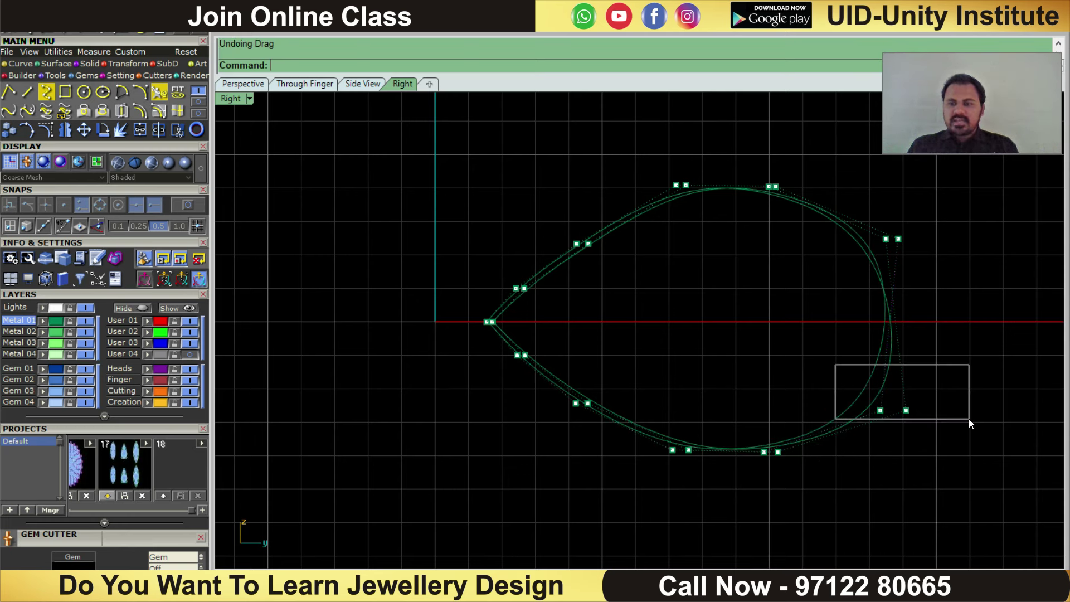
key(Escape)
drag(734, 151, 846, 251)
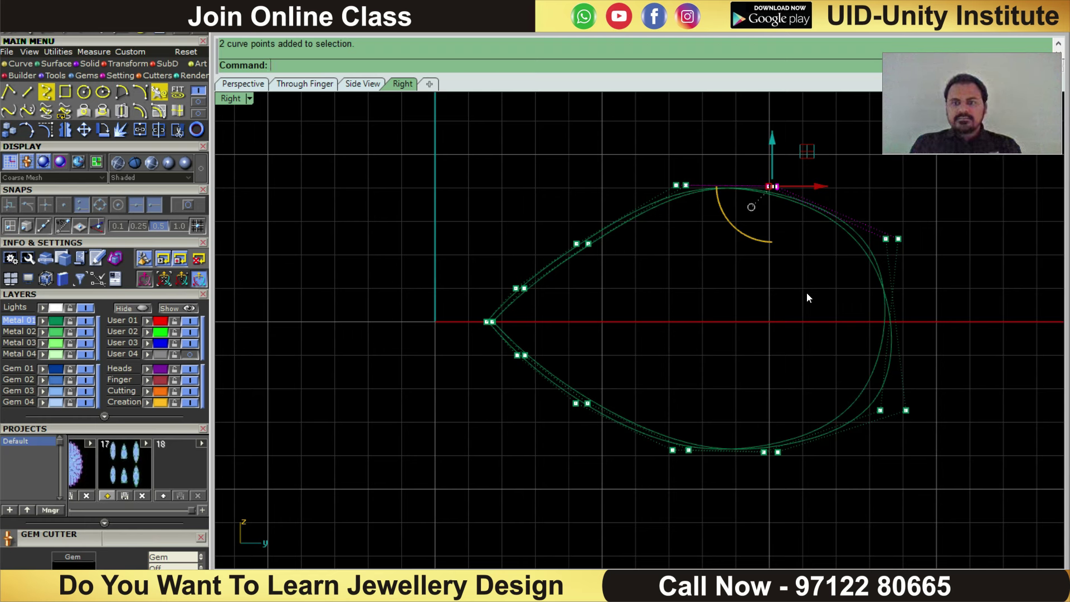
key(Escape)
drag(755, 177, 791, 202)
key(Escape)
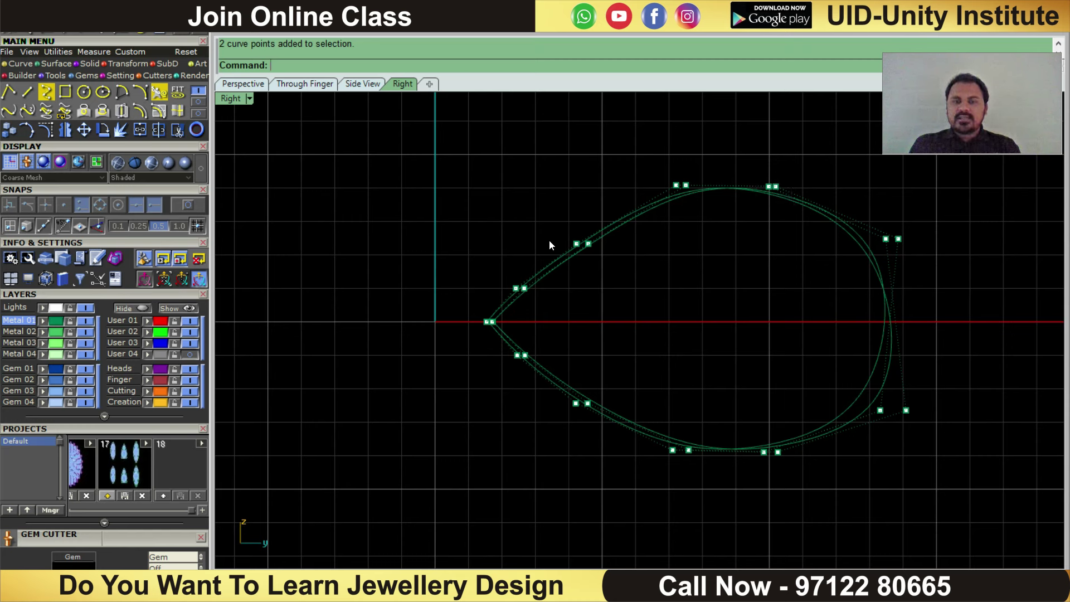
mouse_move(566, 254)
mouse_down()
mouse_move(597, 229)
mouse_move(627, 273)
mouse_up()
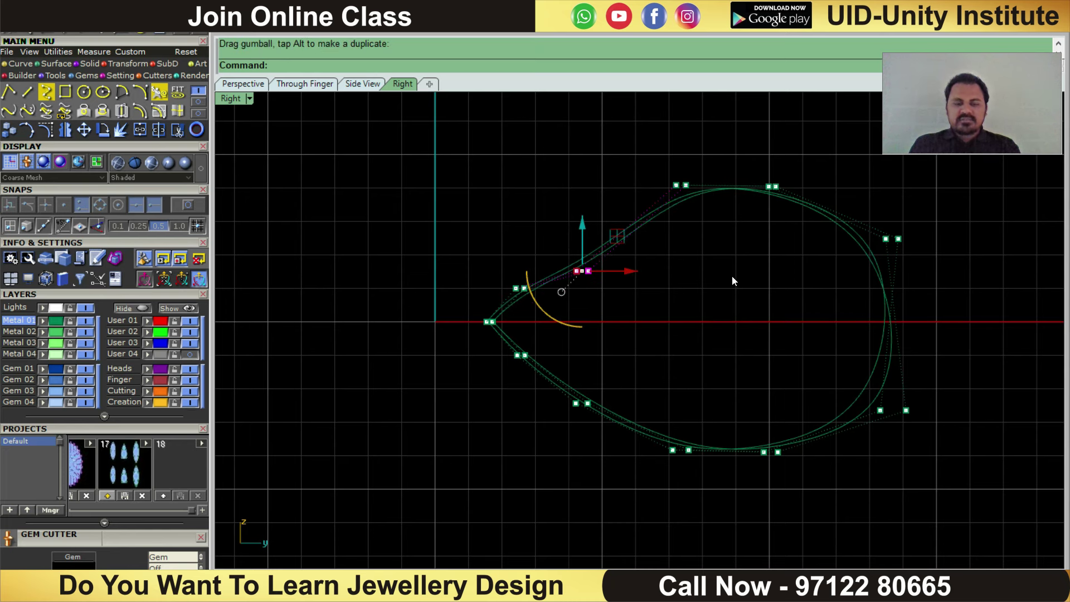
key(ctrl+z)
key(Escape)
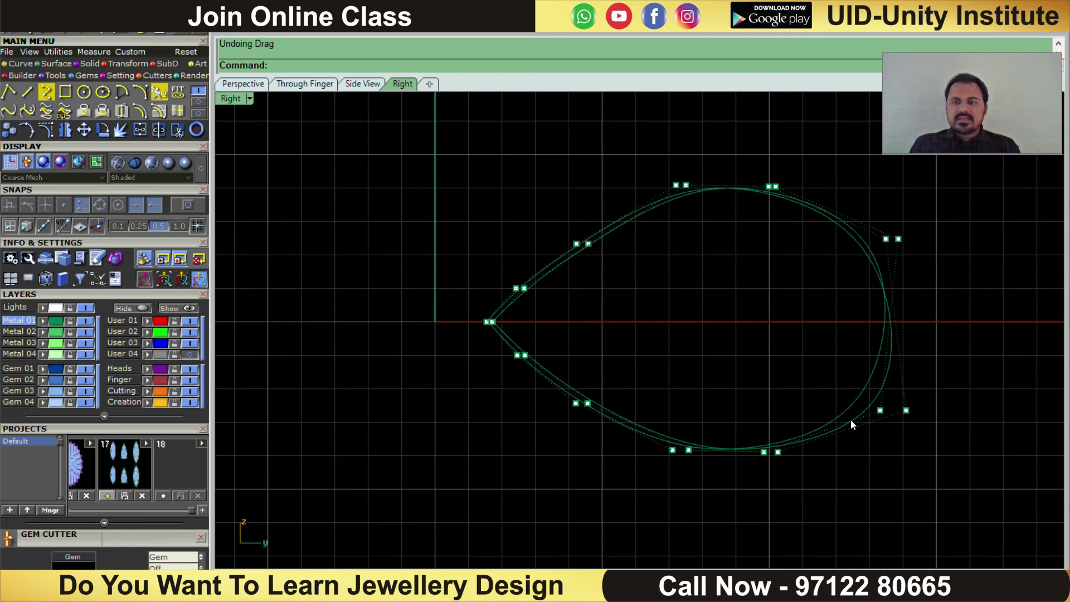
key(ctrl+F1)
- Try raising two petal outline points, check the Right view, and undo the move
scroll(666, 281, up, 2)
scroll(675, 338, down, 2)
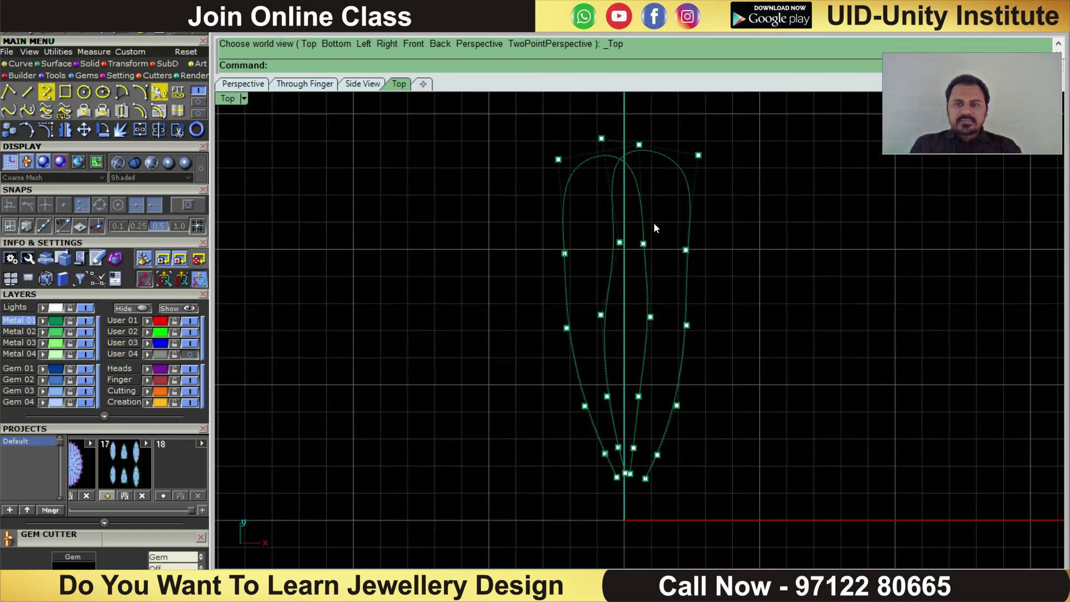
scroll(654, 224, up, 1)
scroll(644, 245, down, 2)
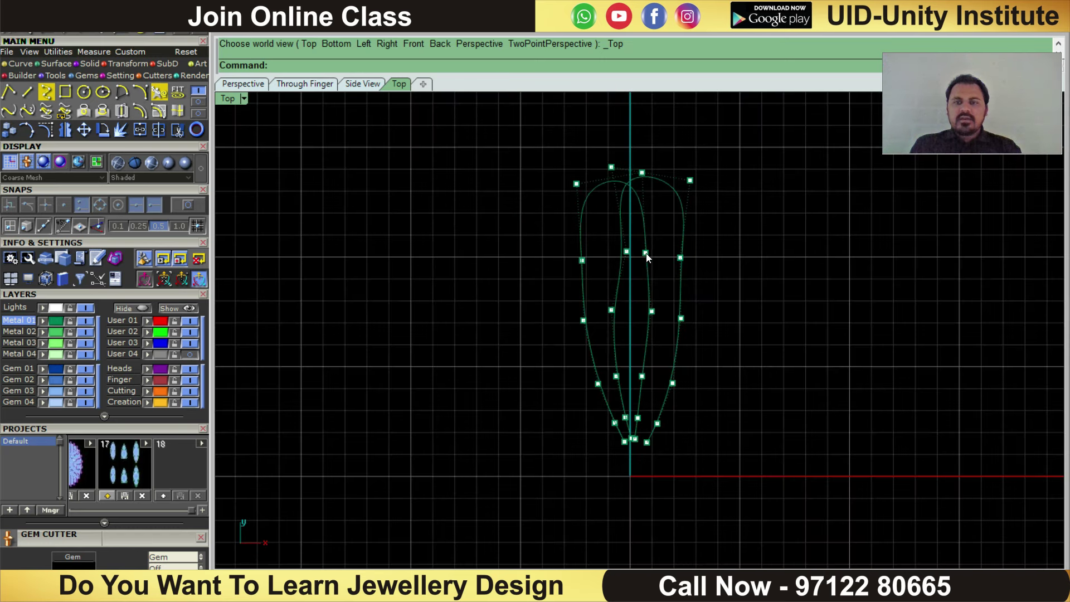
scroll(646, 255, up, 1)
scroll(646, 255, up, 1)
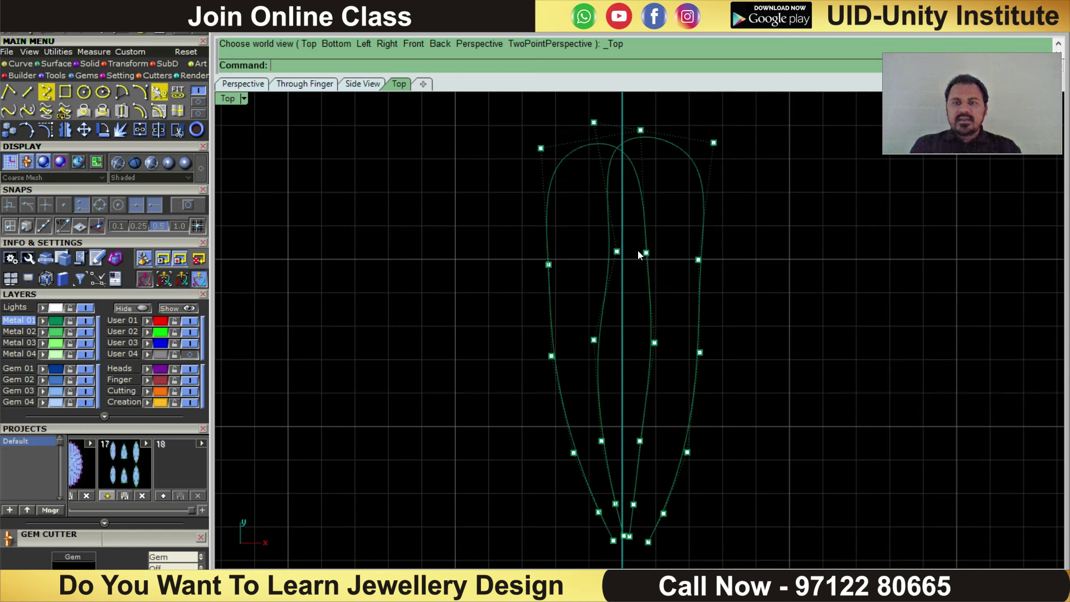
drag(630, 240, 724, 273)
drag(672, 229, 677, 206)
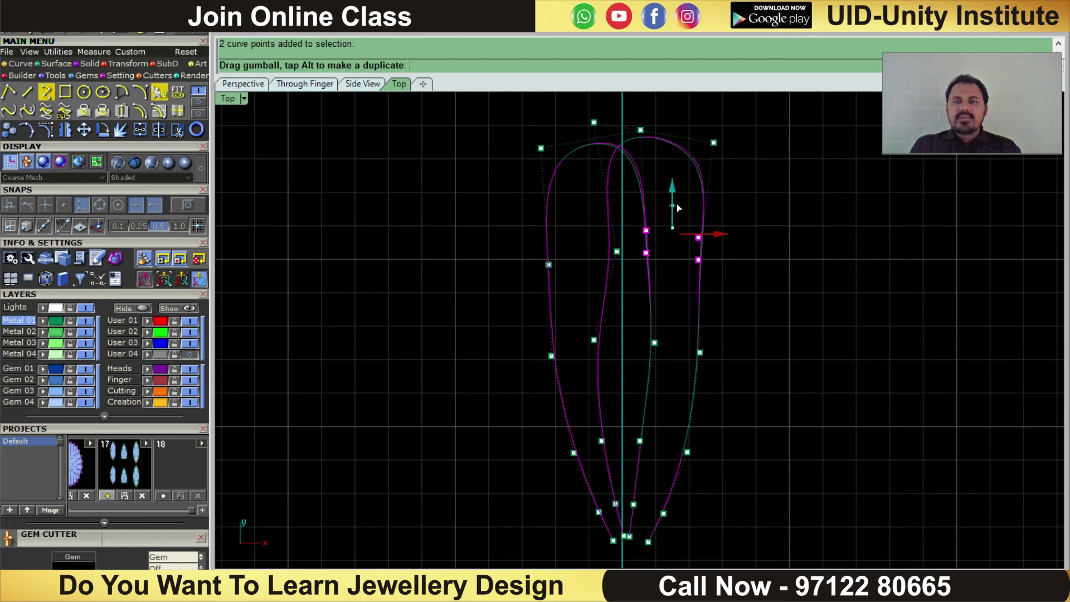
key(ctrl+F3)
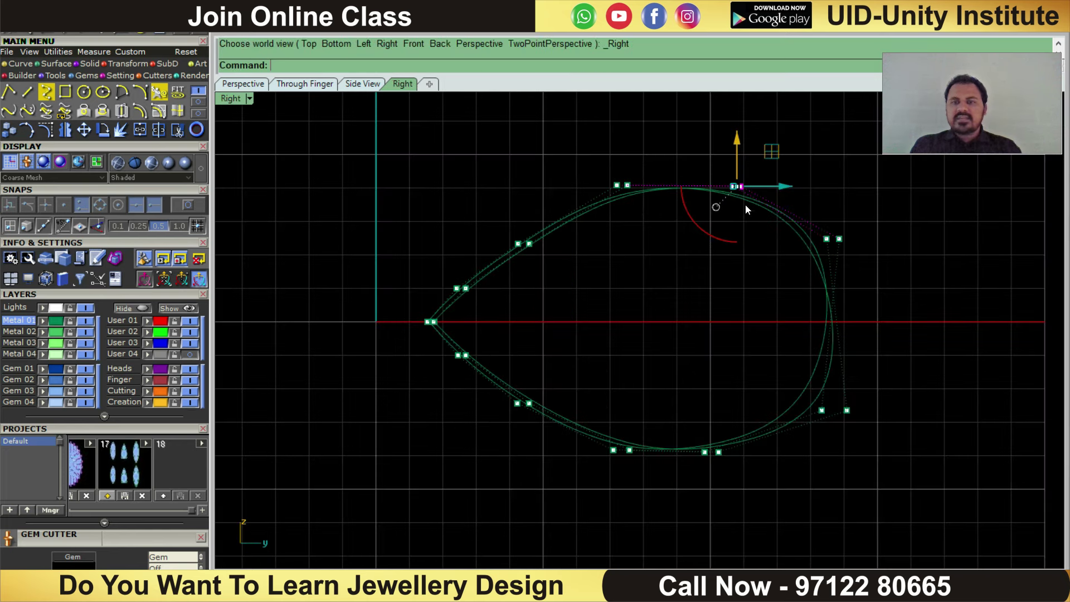
key(ctrl+z)
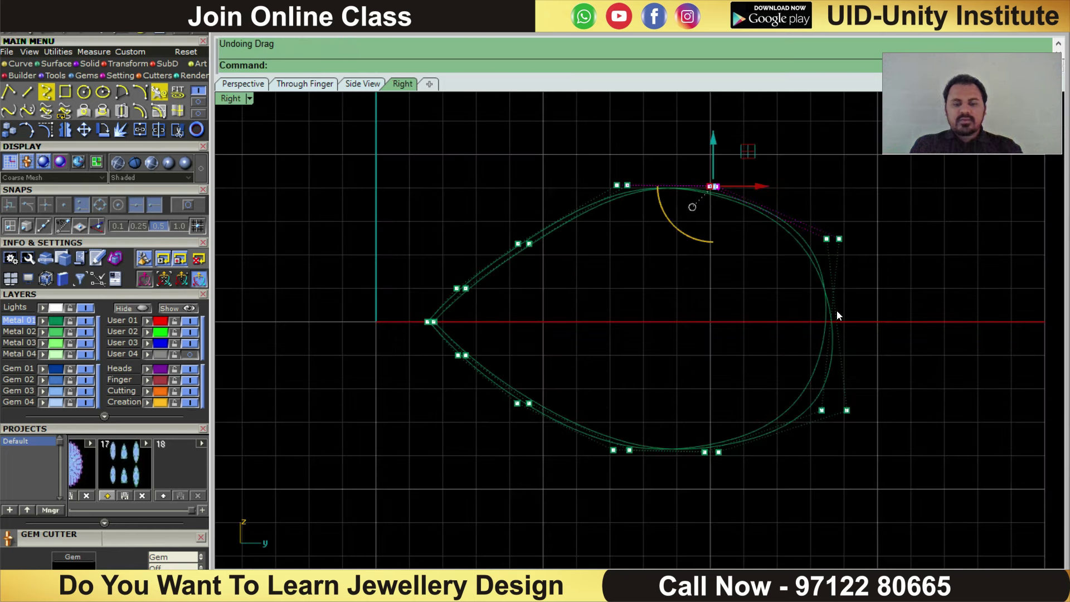
key(ctrl+F1)
- Widen the petal by moving outline points outward and nudging a lower point right
mouse_move(634, 234)
mouse_down()
mouse_move(719, 276)
mouse_move(728, 255)
mouse_up()
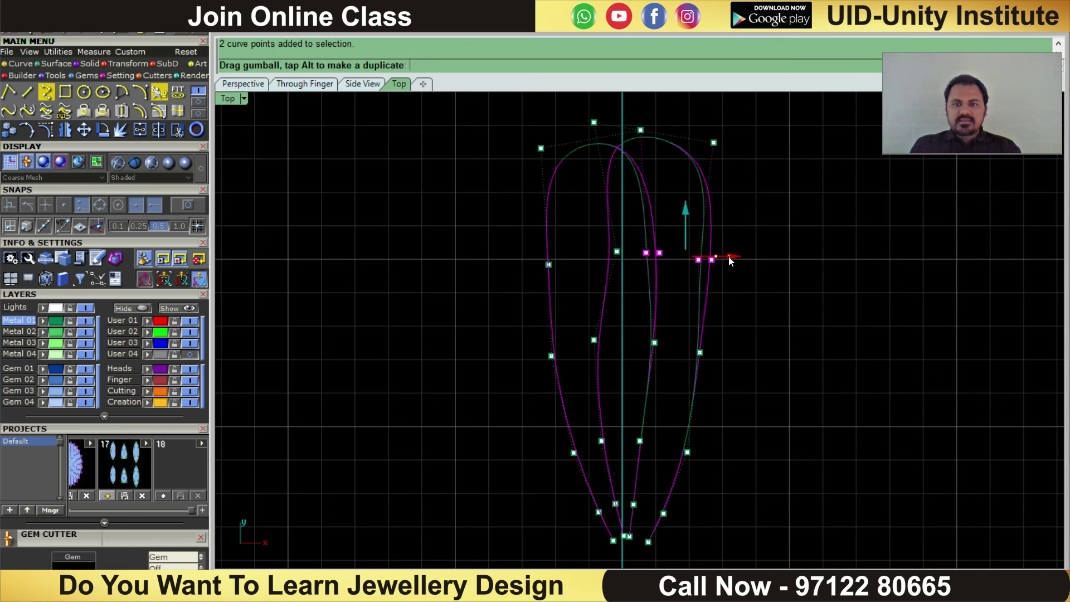
drag(567, 240, 628, 256)
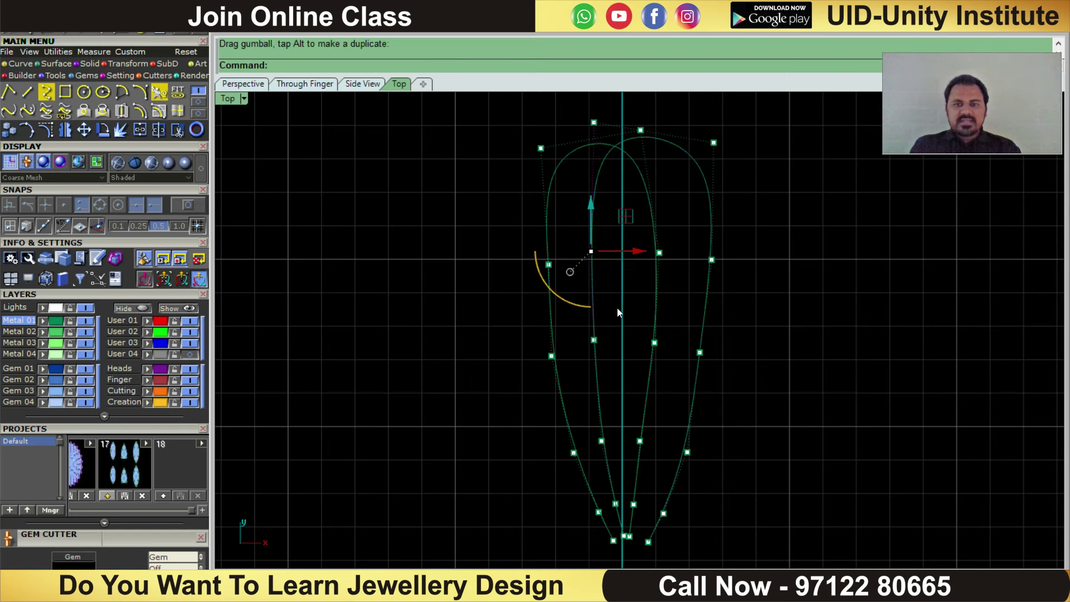
mouse_move(508, 239)
mouse_down()
mouse_move(607, 279)
mouse_move(603, 256)
mouse_up()
scroll(619, 414, up, 1)
scroll(619, 413, up, 2)
click(632, 423)
drag(680, 424, 687, 423)
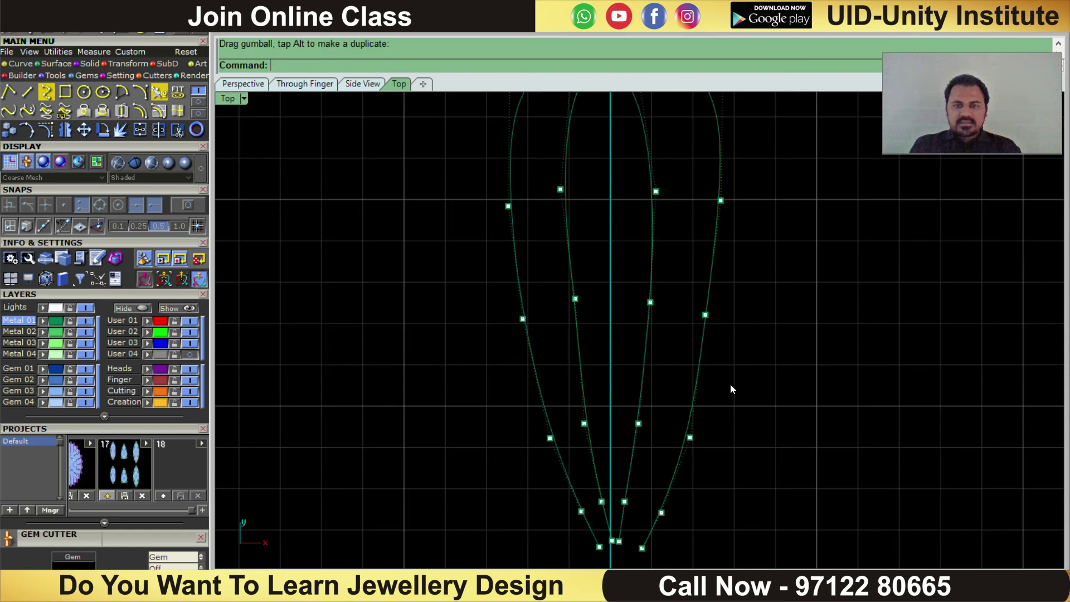
- Shift another curve point slightly left, hide the control points, and orbit to view the curves tilted
scroll(731, 389, down, 1)
click(604, 315)
drag(646, 319, 641, 323)
click(898, 323)
scroll(691, 311, down, 1)
scroll(697, 332, up, 1)
key(Escape)
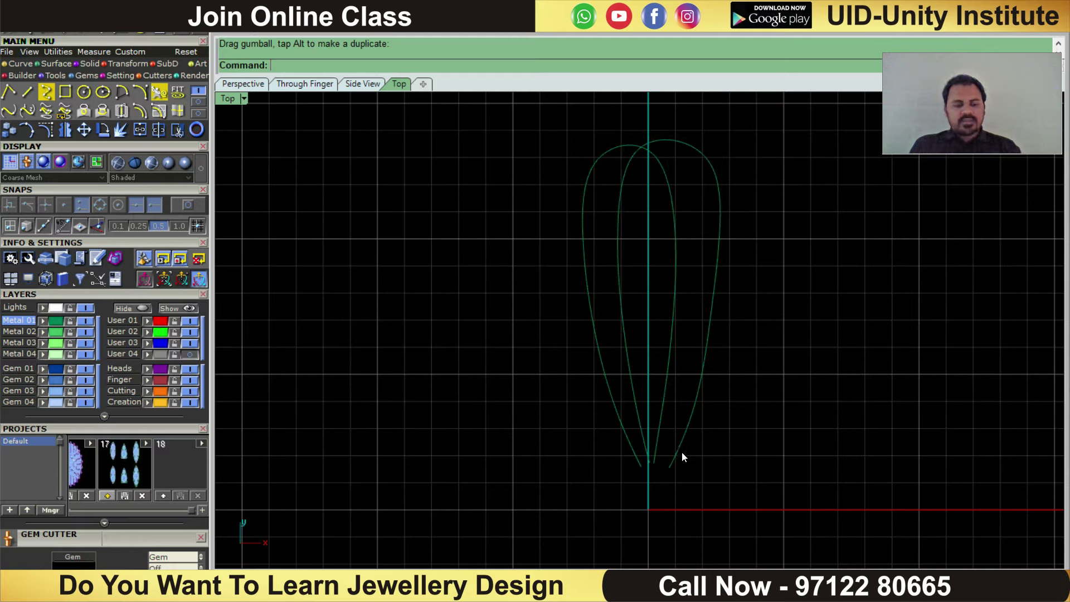
mouse_move(680, 451)
ctrl+shift+right_down()
mouse_move(687, 430)
mouse_move(811, 329)
mouse_move(896, 285)
ctrl+shift+right_up()
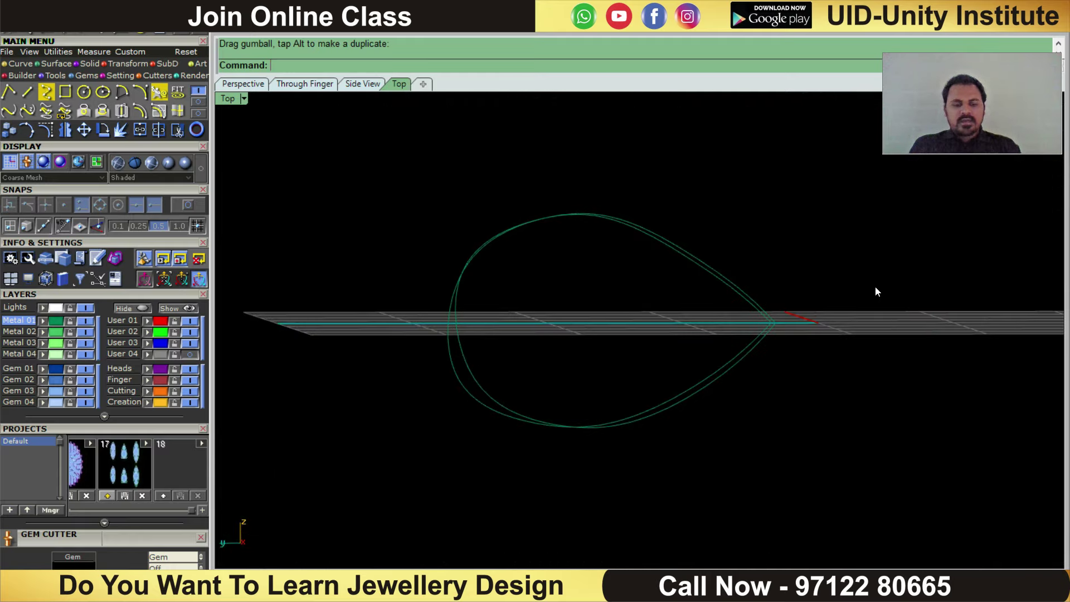
- Orbit the petal curves from the Top view to inspect them in 3D
key(ctrl+F3)
key(ctrl+F1)
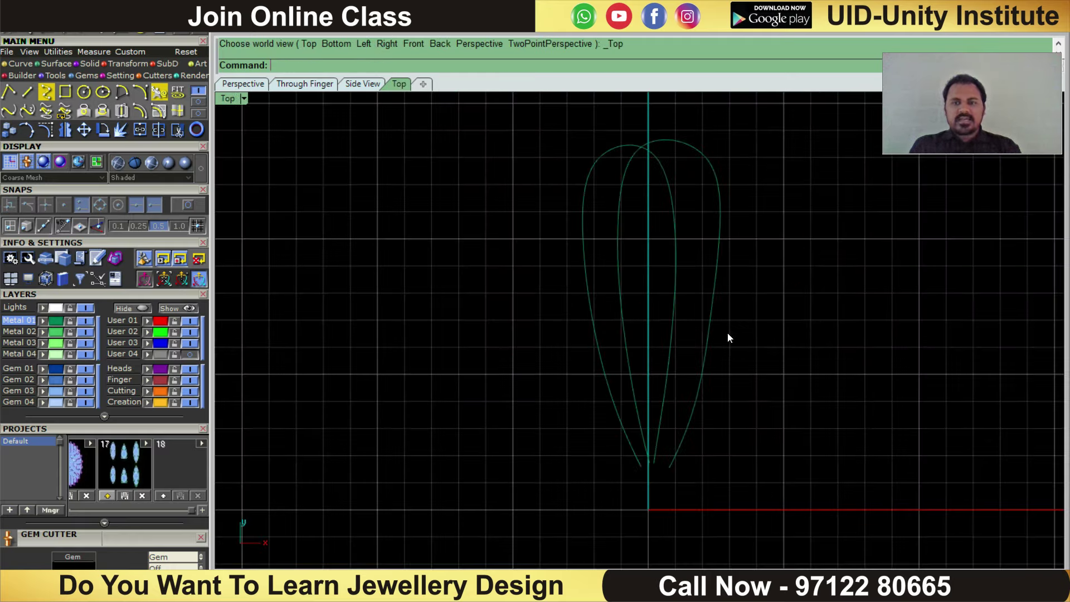
scroll(697, 281, up, 2)
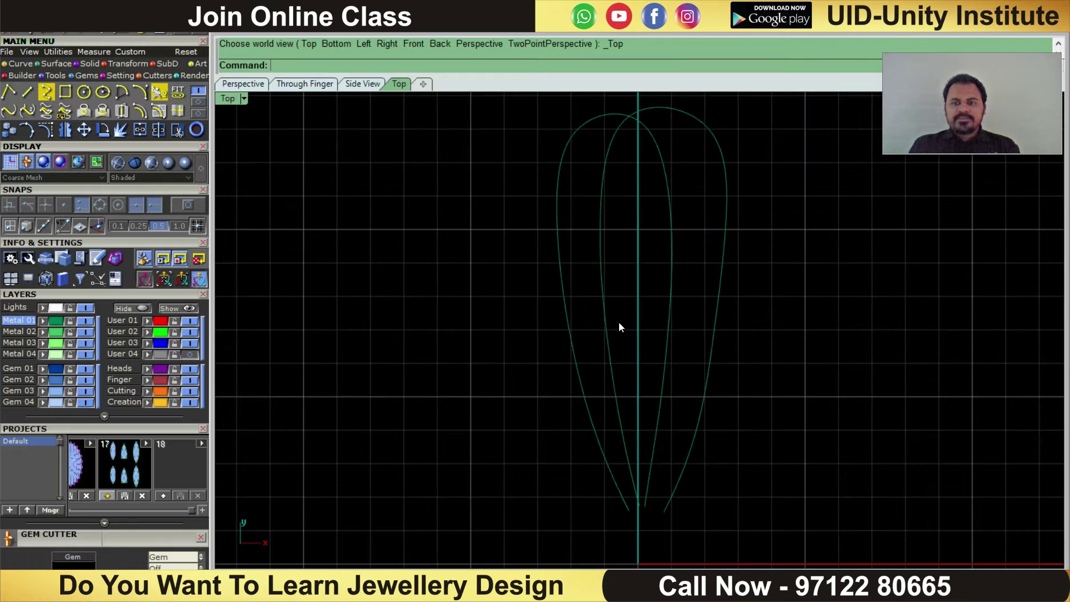
ctrl+shift+right_drag(650, 450, 788, 266)
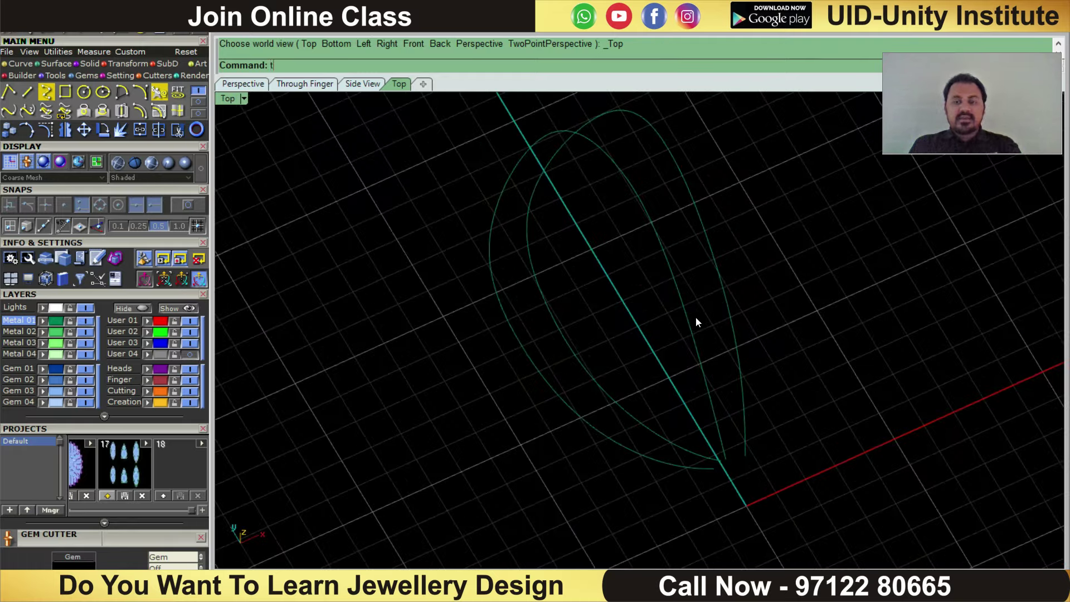
scroll(696, 313, up, 2)
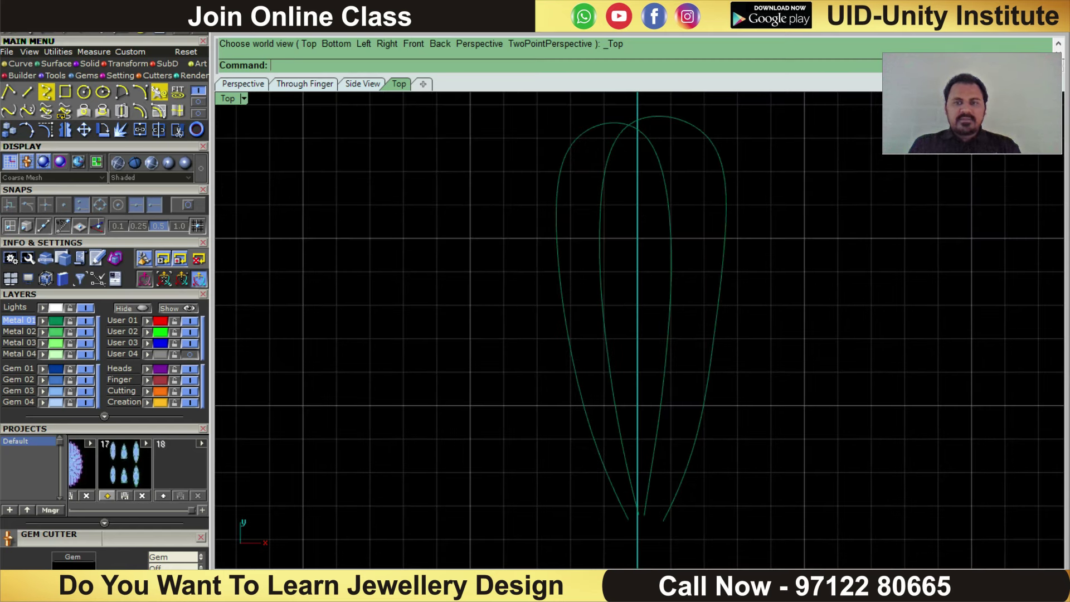
- In Right view, scale both petal curves down vertically with the gumball, then reselect both
key(ctrl+F3)
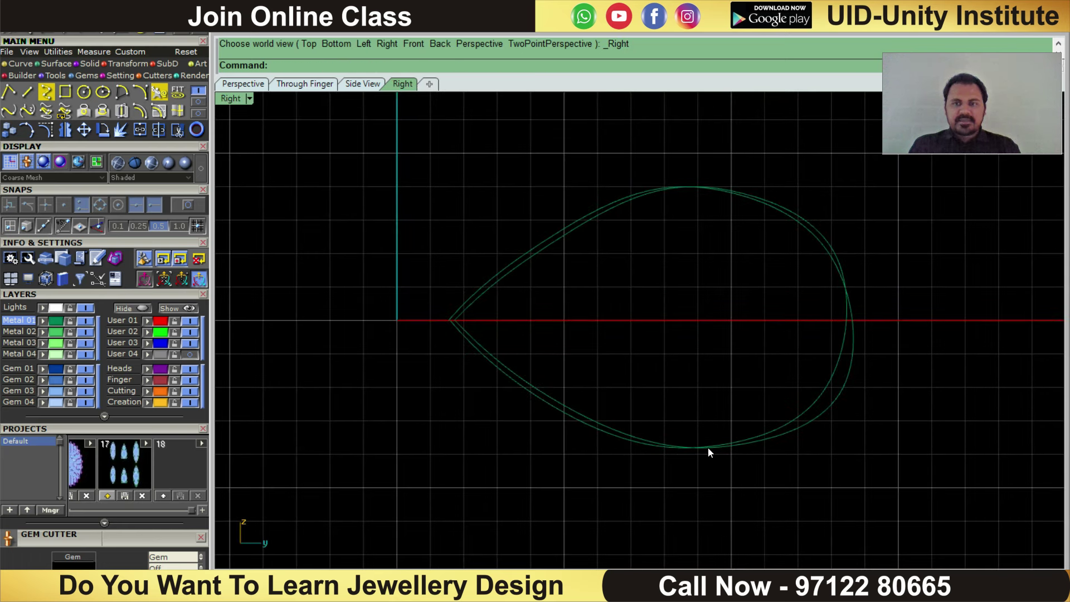
key(ctrl+a)
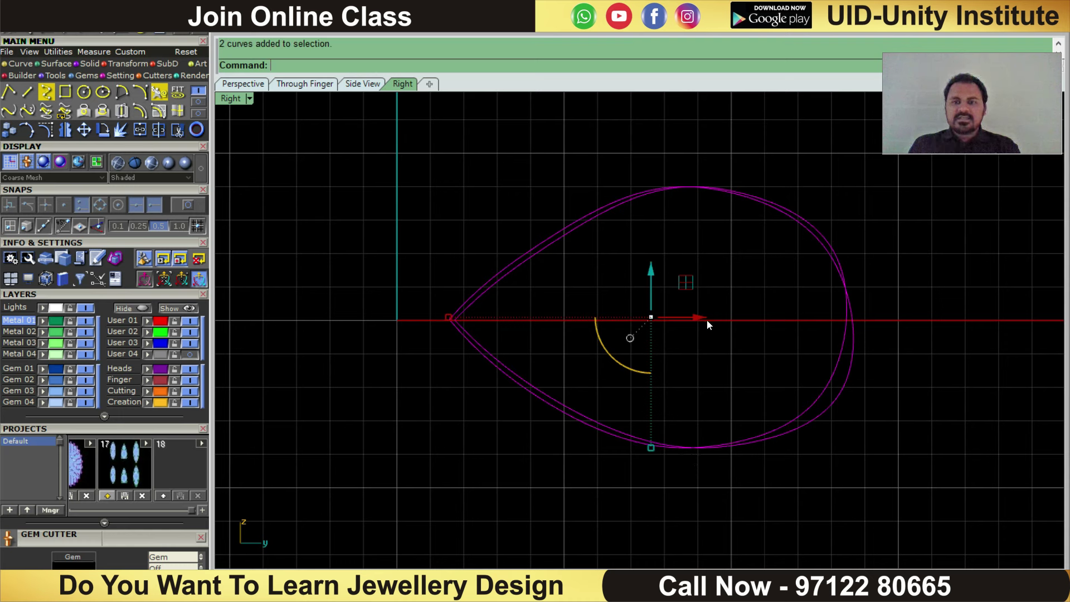
drag(652, 447, 660, 421)
click(689, 476)
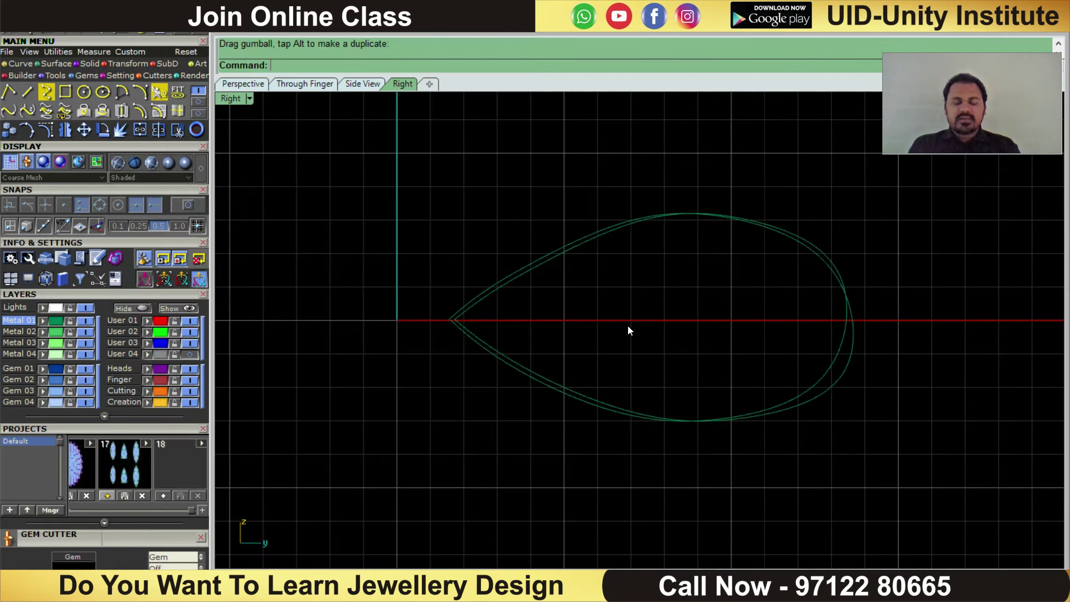
scroll(632, 332, down, 1)
scroll(663, 317, up, 1)
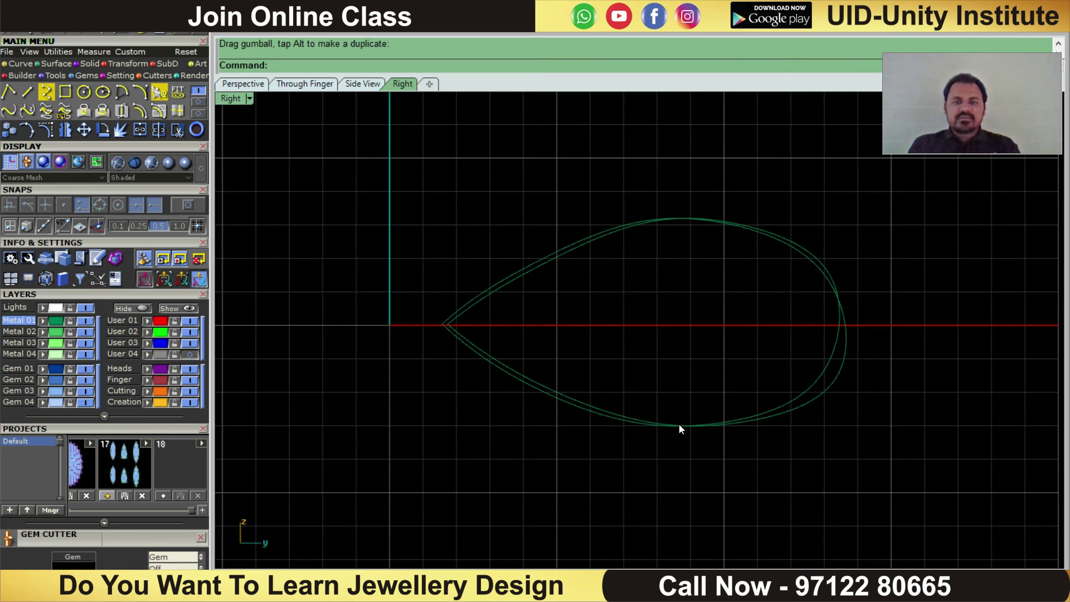
drag(830, 209, 741, 273)
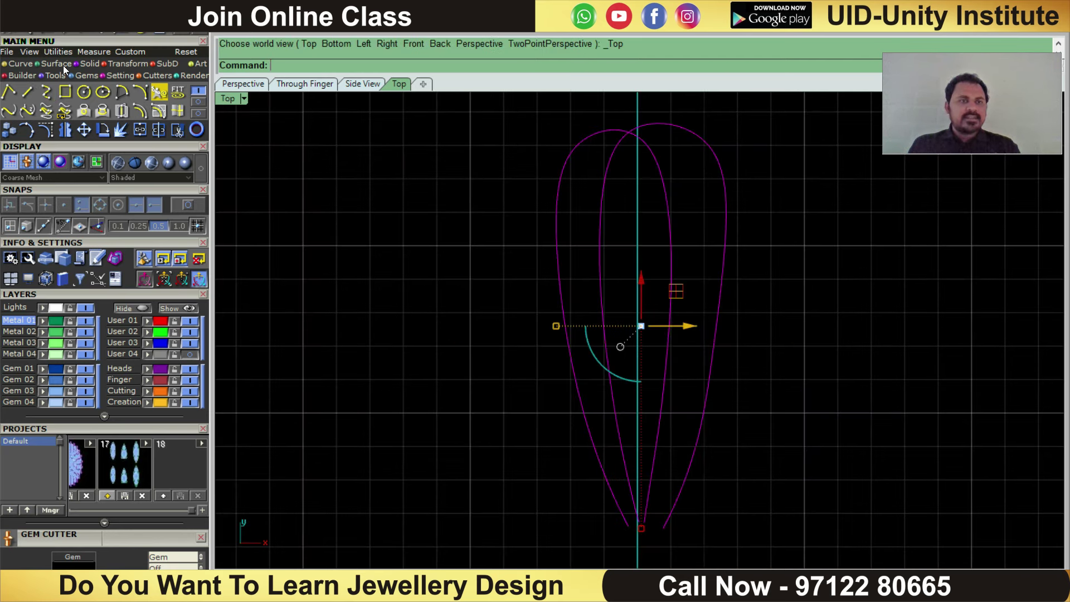
- Loft a trial surface between the petal curves, preview it shaded, and undo it
click(65, 65)
click(166, 92)
key(Return)
key(Return)
click(168, 163)
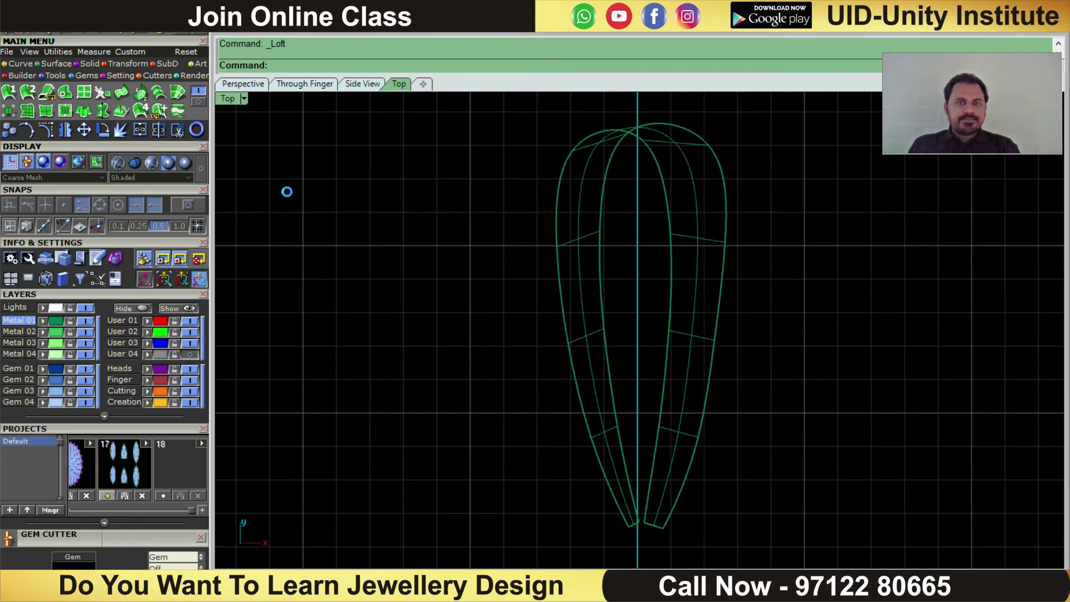
key(super+space)
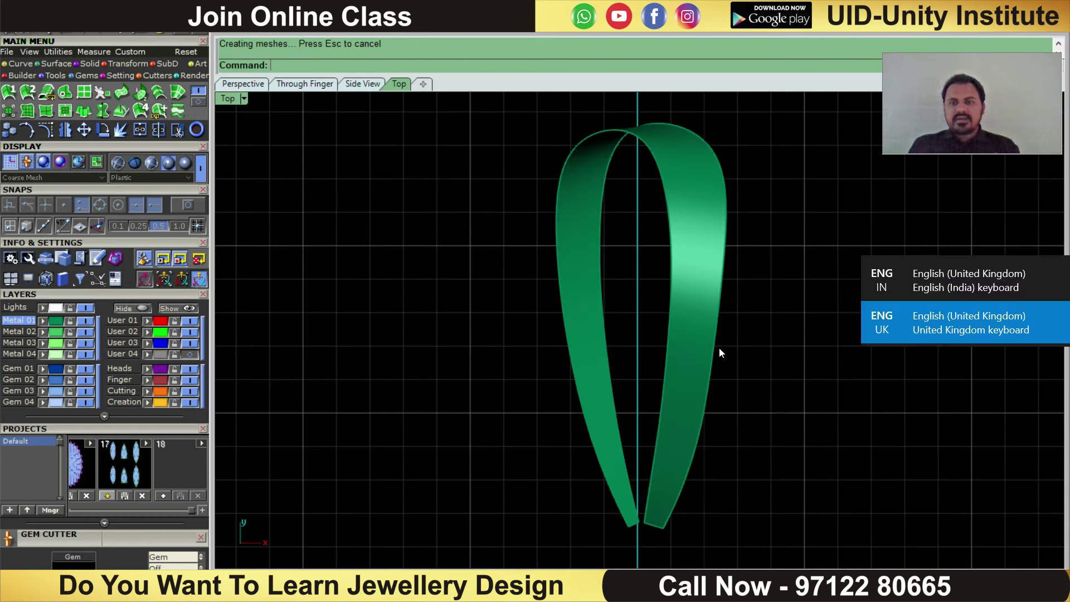
key(ctrl+z)
- With points on (F10), nudge one control point on the right petal edge outward
scroll(711, 332, up, 2)
drag(770, 267, 666, 312)
scroll(708, 329, down, 1)
scroll(725, 300, up, 1)
key(F10)
click(712, 345)
drag(752, 344, 757, 346)
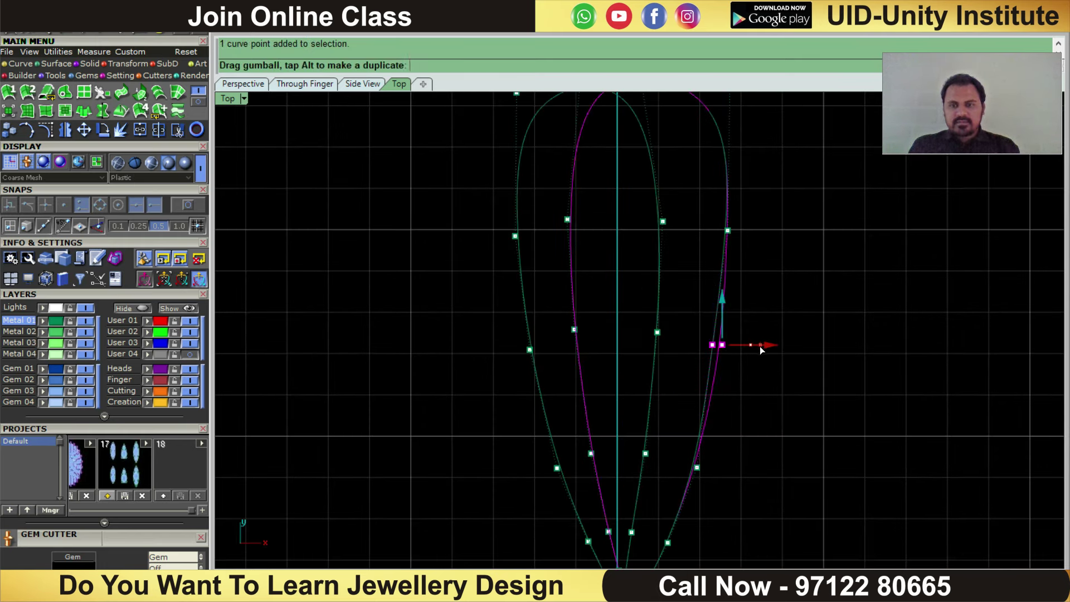
key(Escape)
scroll(694, 312, down, 2)
- Loft the two petal curves and offset the surface into a solid band of thickness 1
key(Escape)
drag(771, 236, 611, 347)
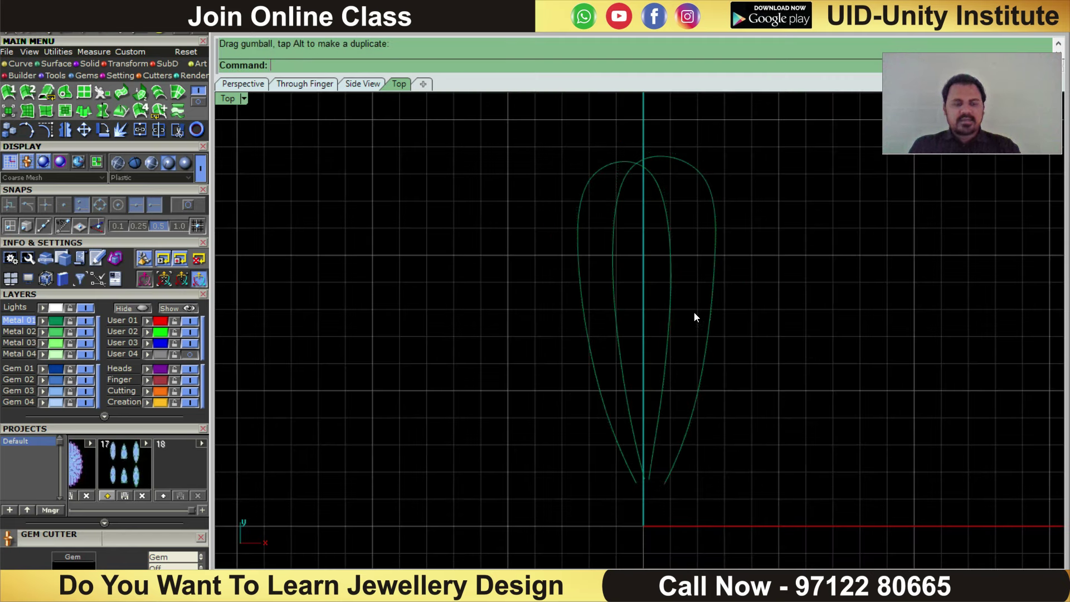
click(159, 92)
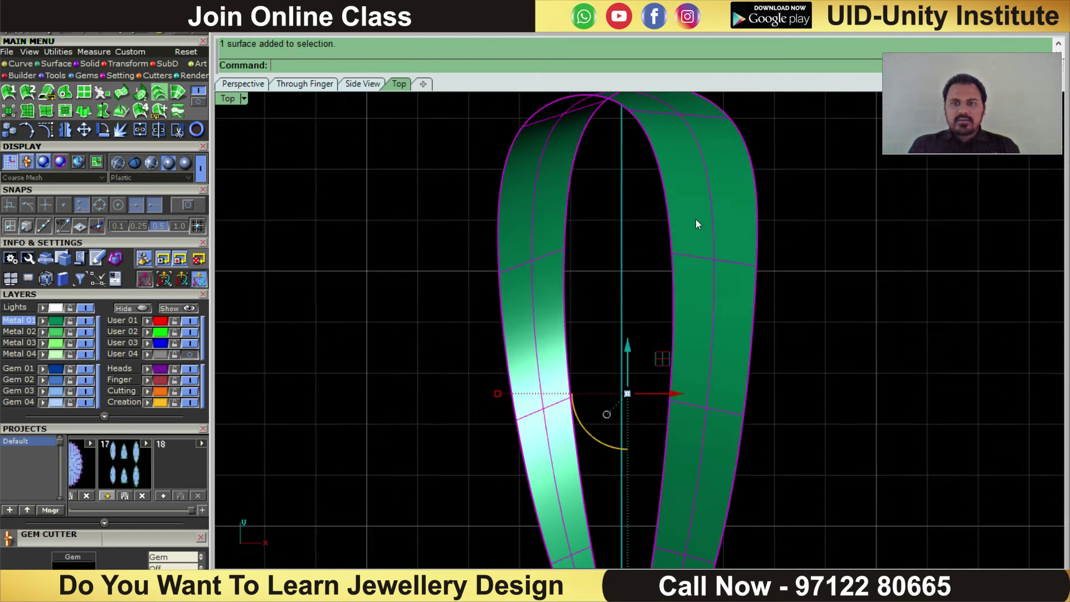
key(ctrl+F3)
text(s)
key(Return)
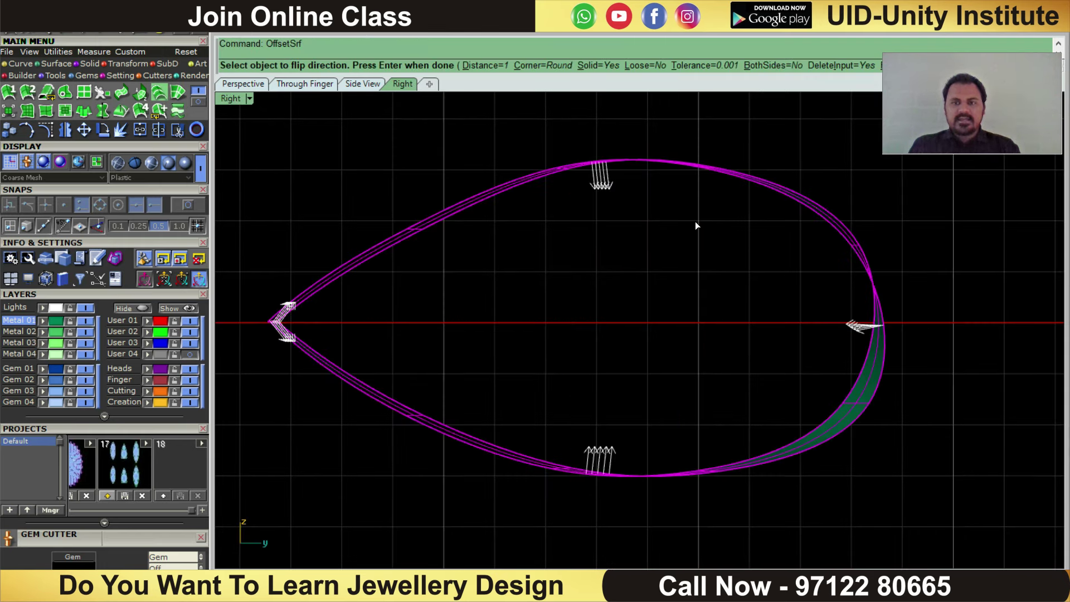
key(Return)
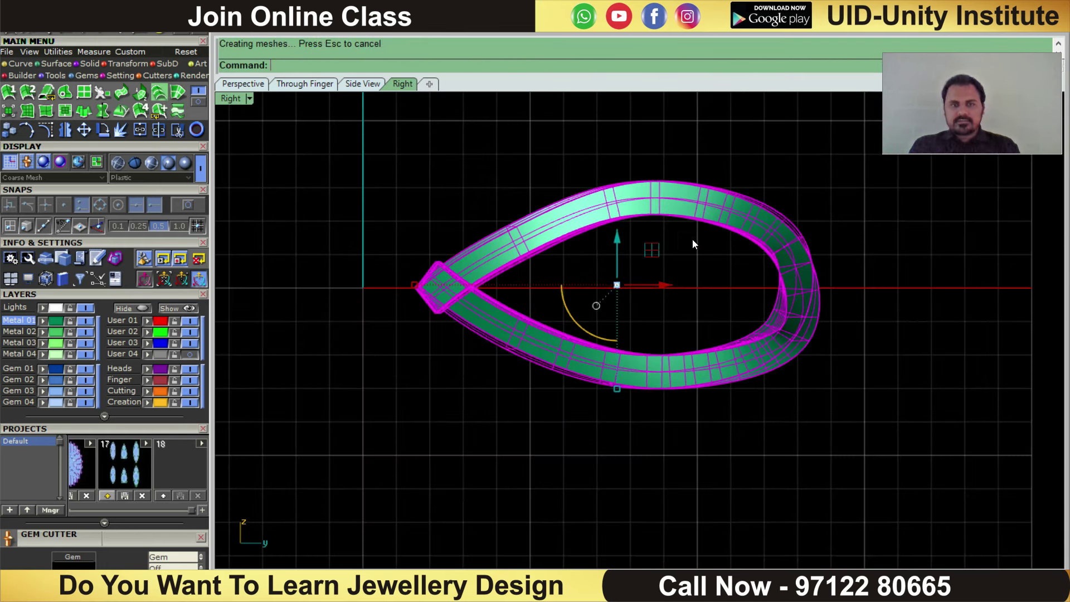
click(742, 286)
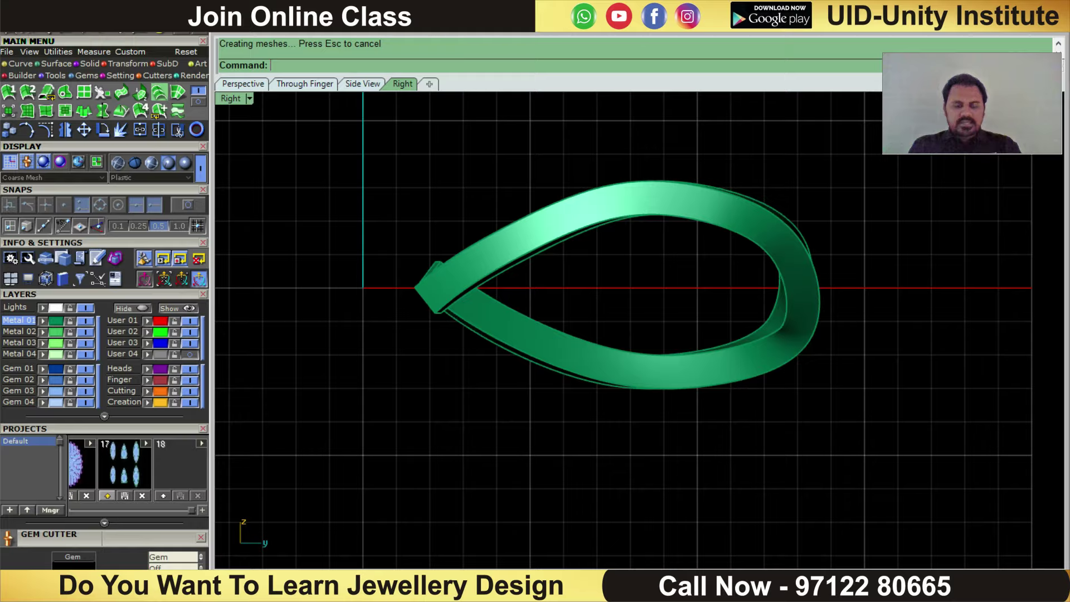
key(ctrl+F1)
mouse_move(630, 305)
right_down()
mouse_move(864, 213)
mouse_move(730, 325)
right_up()
key(ctrl+F1)
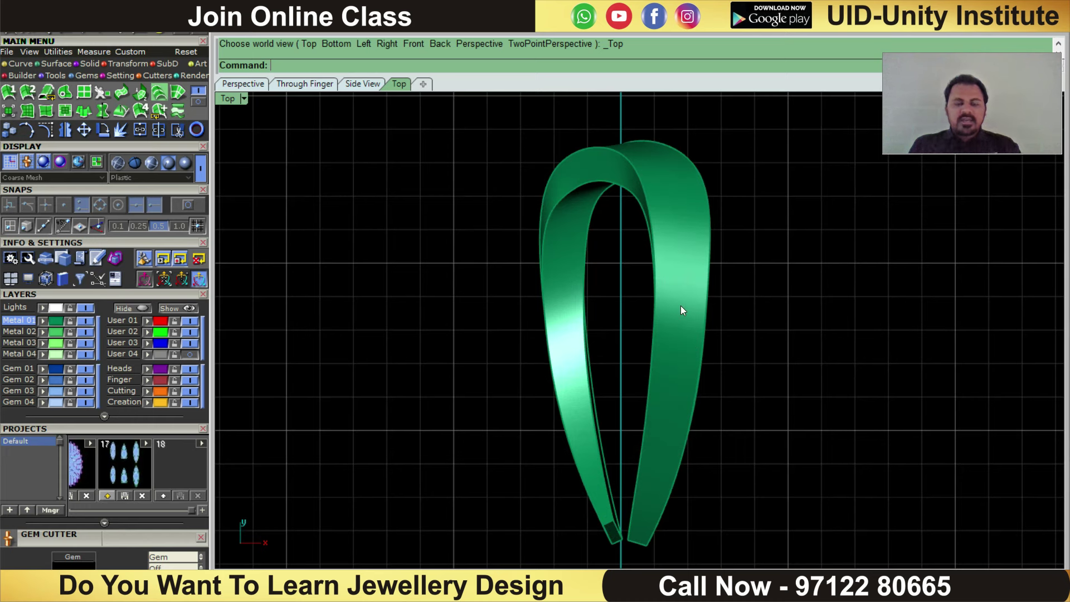
- In Right view, reselect the band surface and curves and rerun the offset to rebuild the solid
key(ctrl+F3)
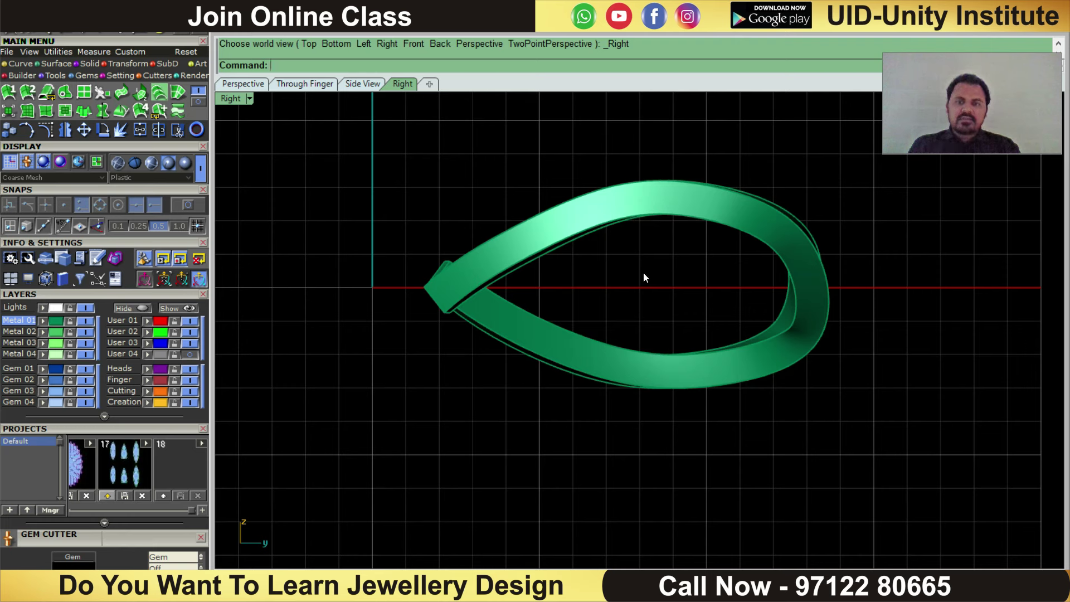
key(ctrl+a)
mouse_move(734, 168)
mouse_down()
mouse_move(624, 391)
mouse_move(627, 406)
mouse_up()
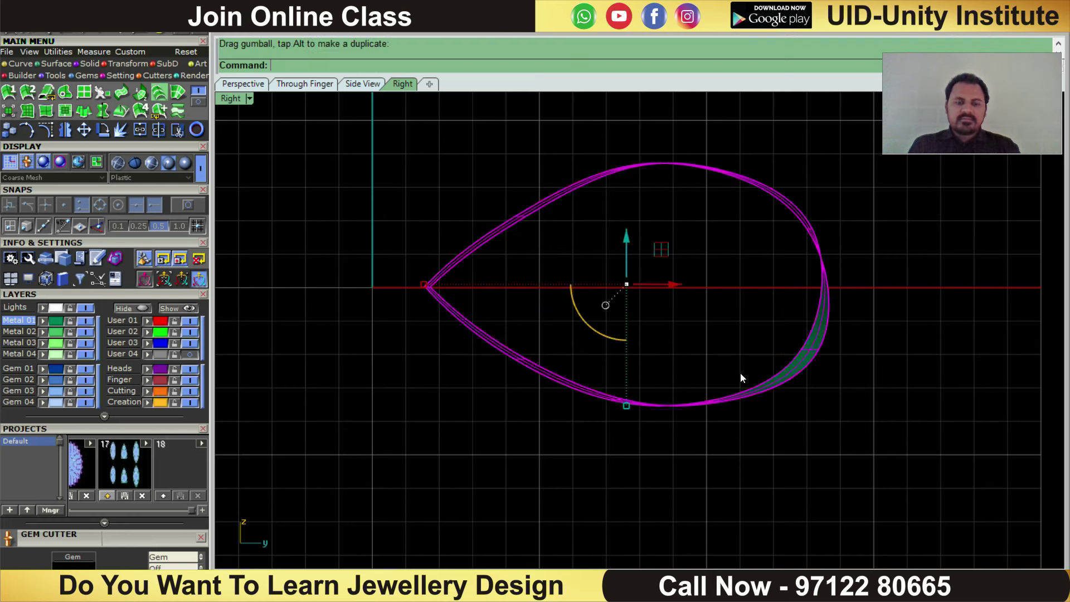
text(s)
key(Return)
key(Return)
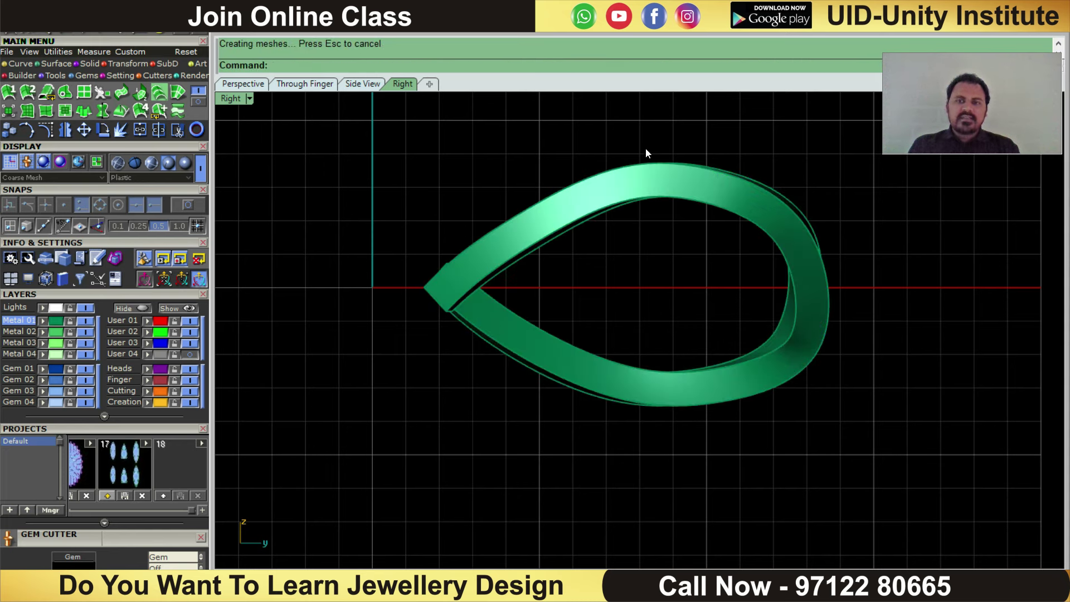
- Orbit the petal band between front, side and tilted views, ending in Top view
right_drag(656, 416, 704, 208)
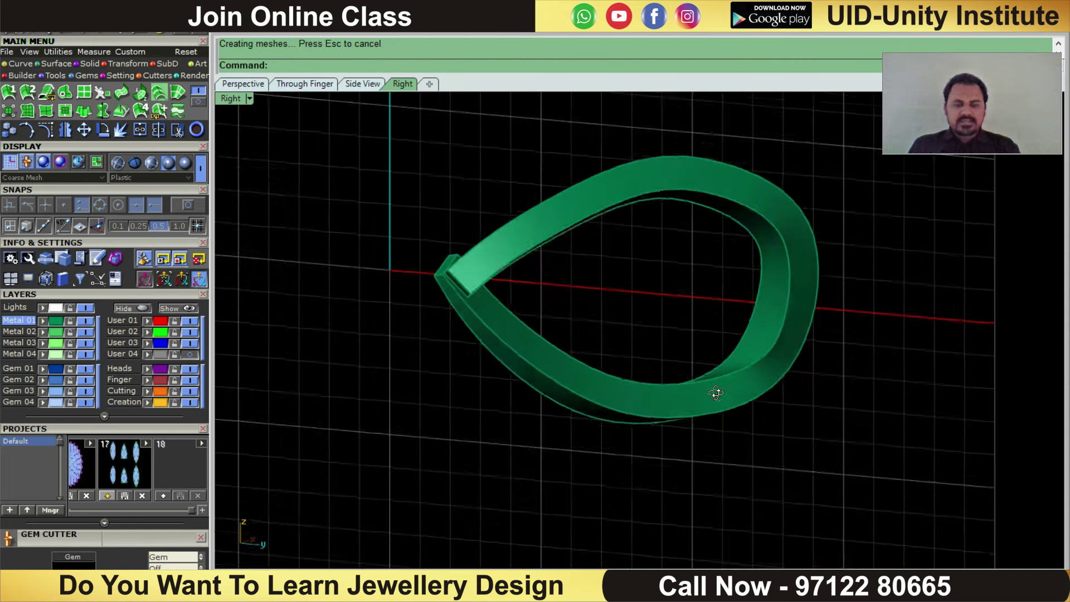
right_drag(622, 310, 633, 271)
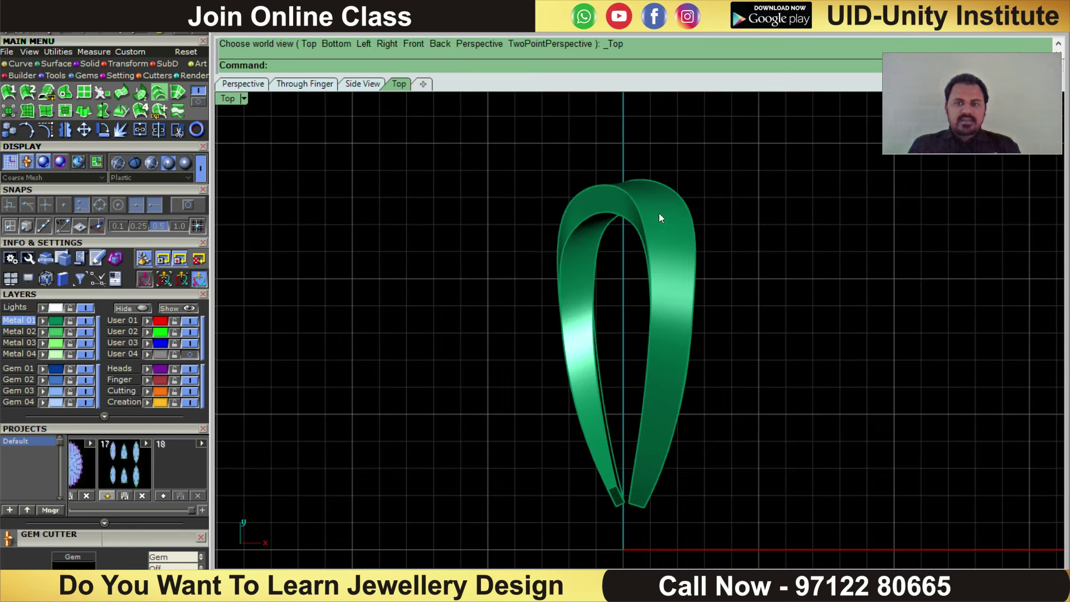
right_drag(590, 386, 600, 368)
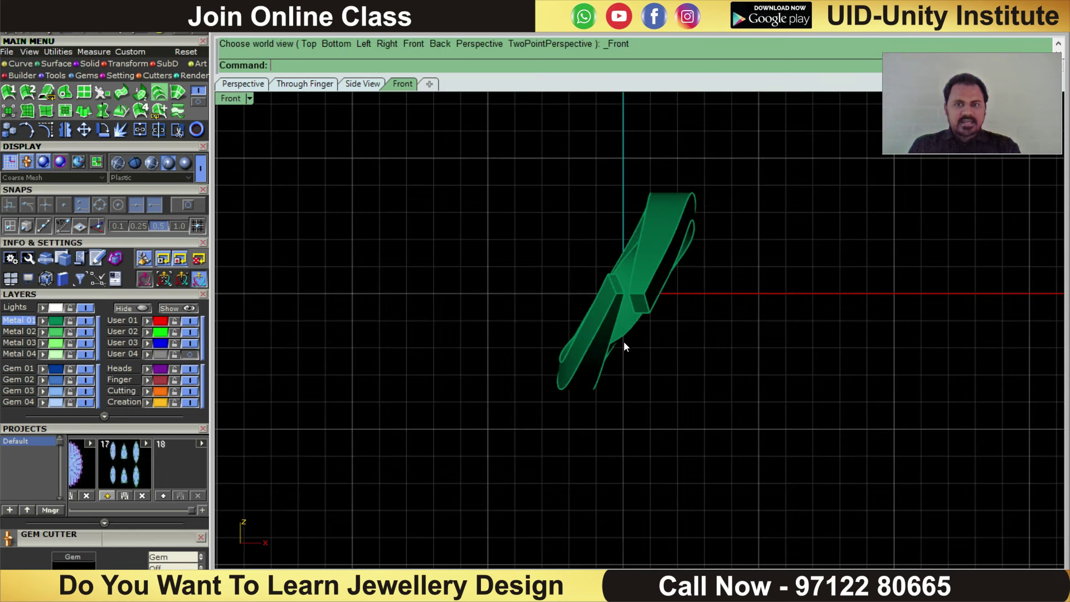
right_drag(656, 268, 650, 240)
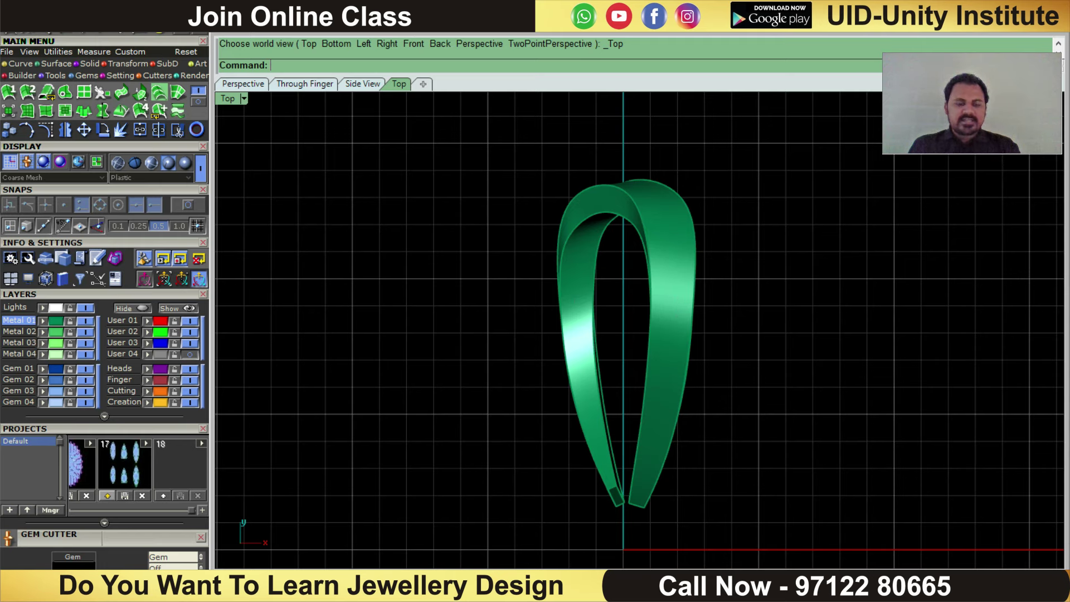
right_drag(670, 306, 794, 293)
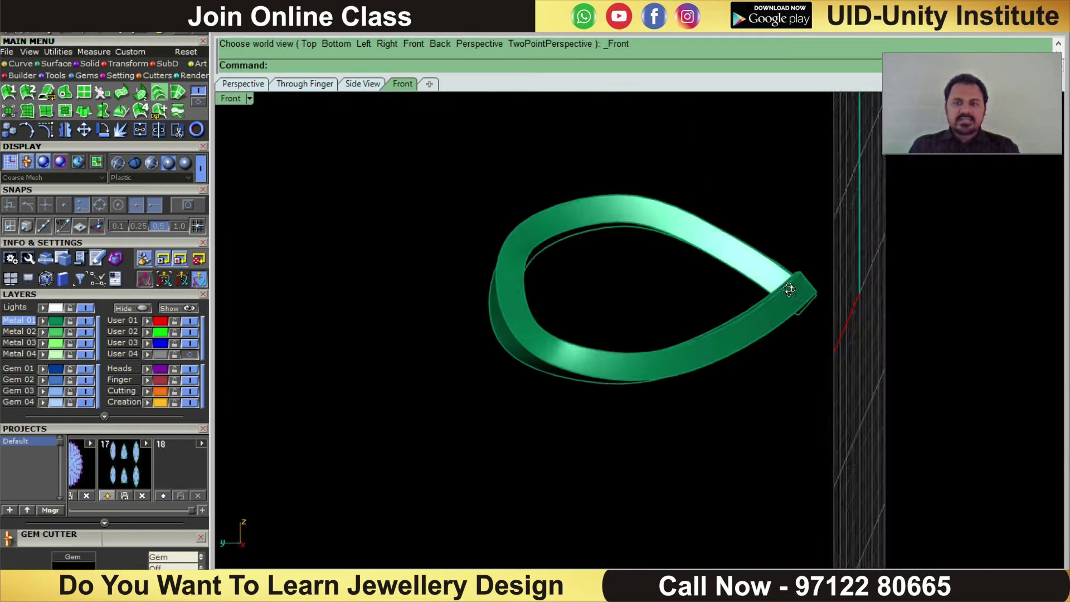
right_drag(794, 294, 652, 377)
right_drag(681, 338, 683, 340)
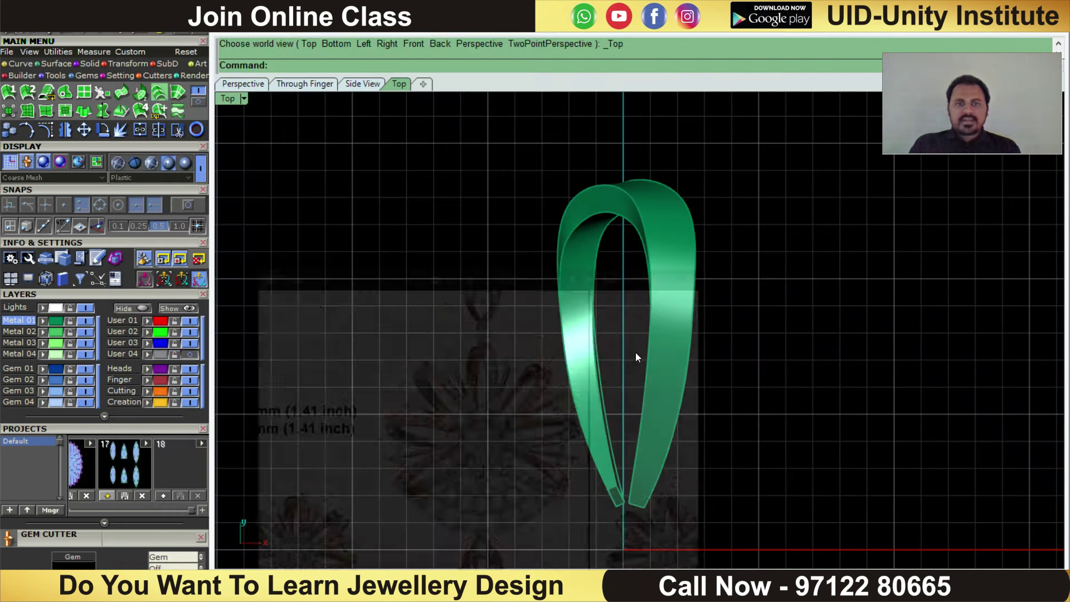
- Check the petal loop from Right and Top views, then turn on layer User 04's reference image
key(ctrl+F3)
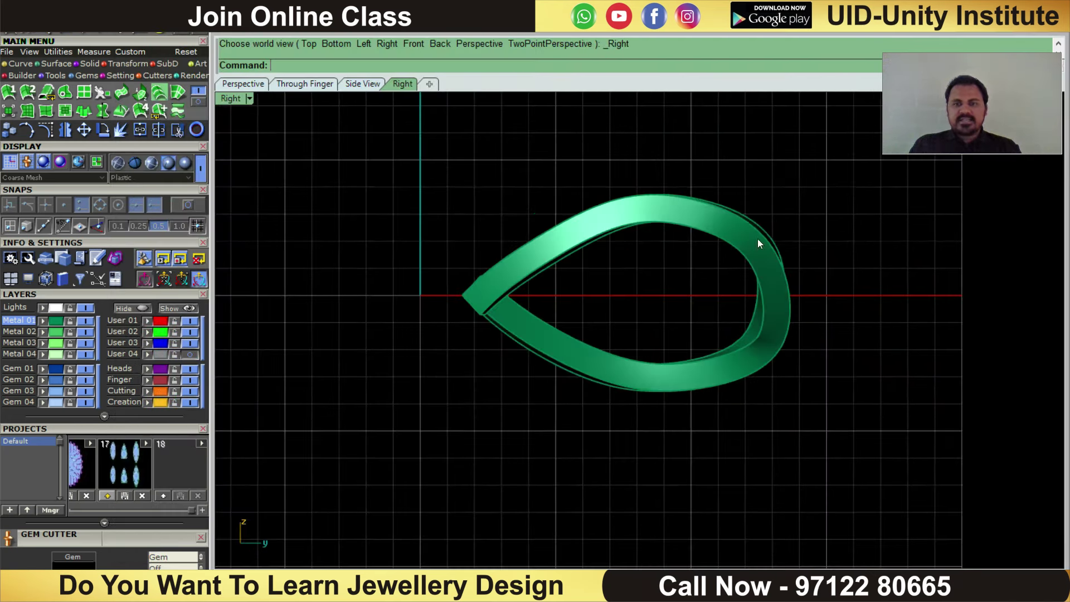
key(ctrl+F1)
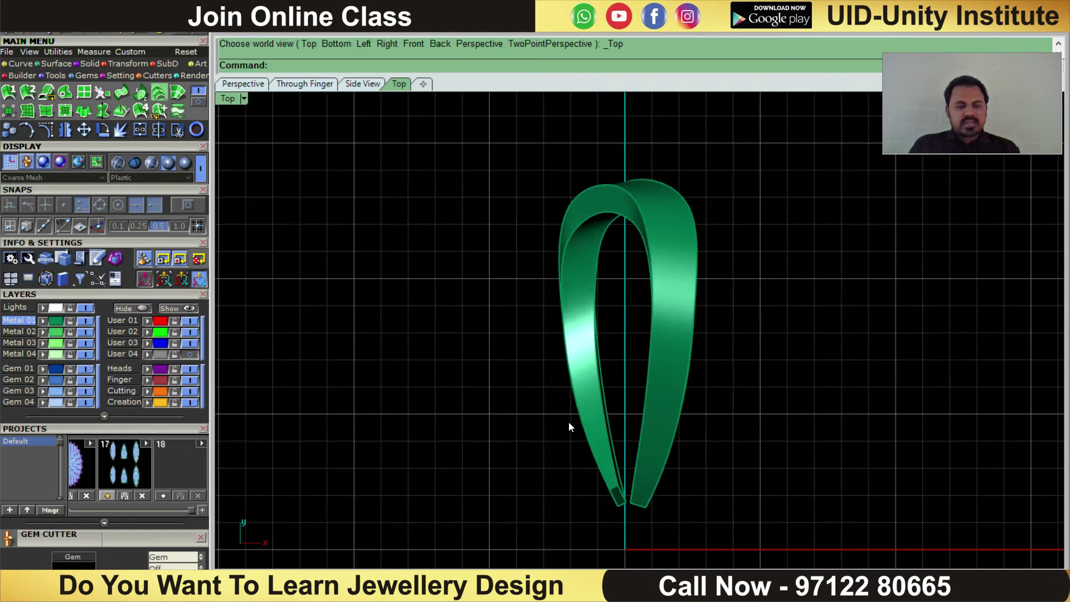
ctrl+shift+right_drag(568, 421, 742, 202)
key(ctrl+F1)
scroll(663, 261, down, 2)
right_drag(714, 382, 673, 302)
scroll(623, 262, up, 4)
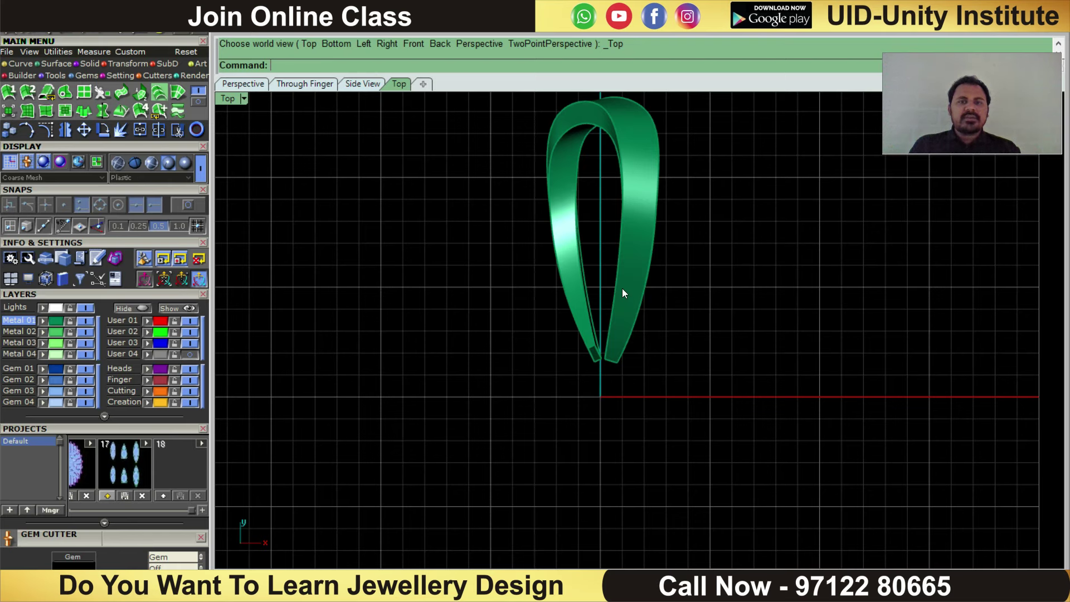
scroll(623, 290, down, 3)
click(190, 354)
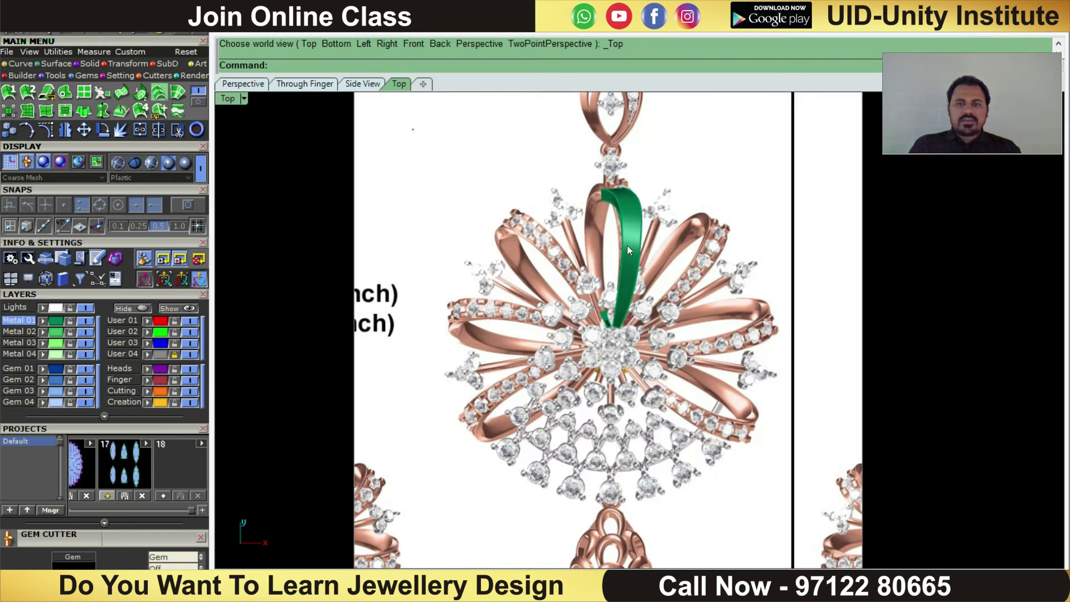
- Select the petal and start a Polar Array centred at 0,0,0
click(636, 240)
scroll(613, 251, down, 2)
scroll(613, 250, up, 2)
scroll(403, 147, up, 1)
click(130, 63)
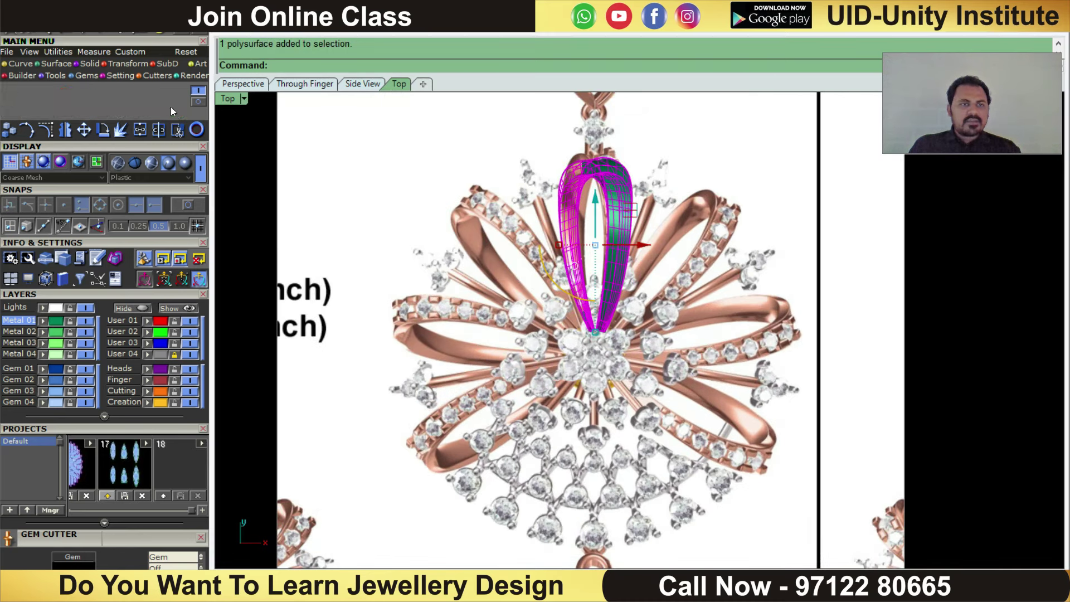
click(159, 92)
scroll(492, 275, down, 2)
text(0)
key(Return)
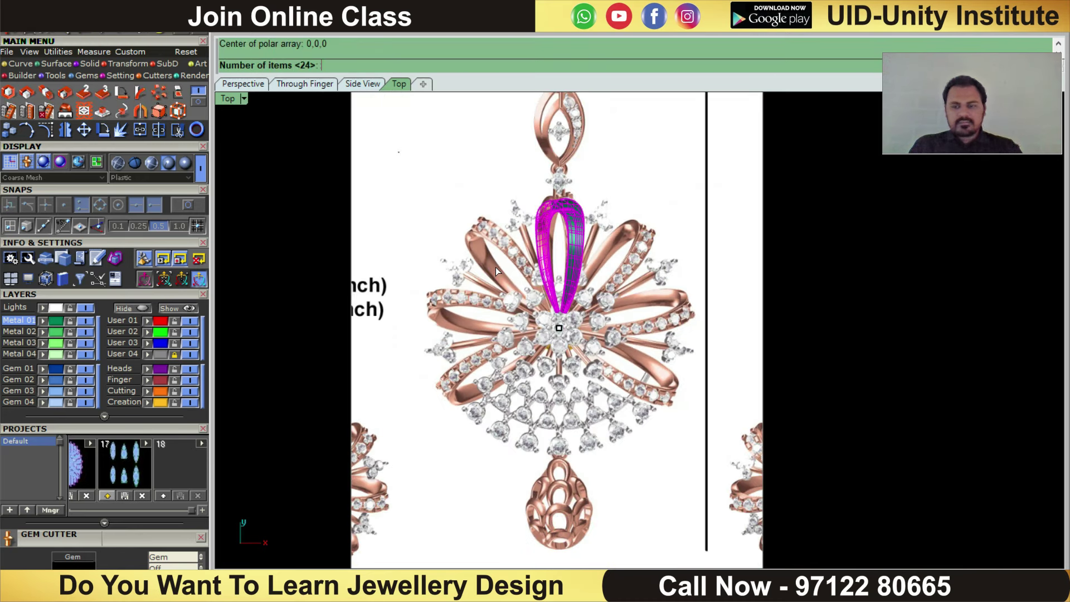
key(Return)
- Try item counts of 10, 7 and 8, then accept the array with 9 petals
key(Return)
scroll(516, 342, up, 1)
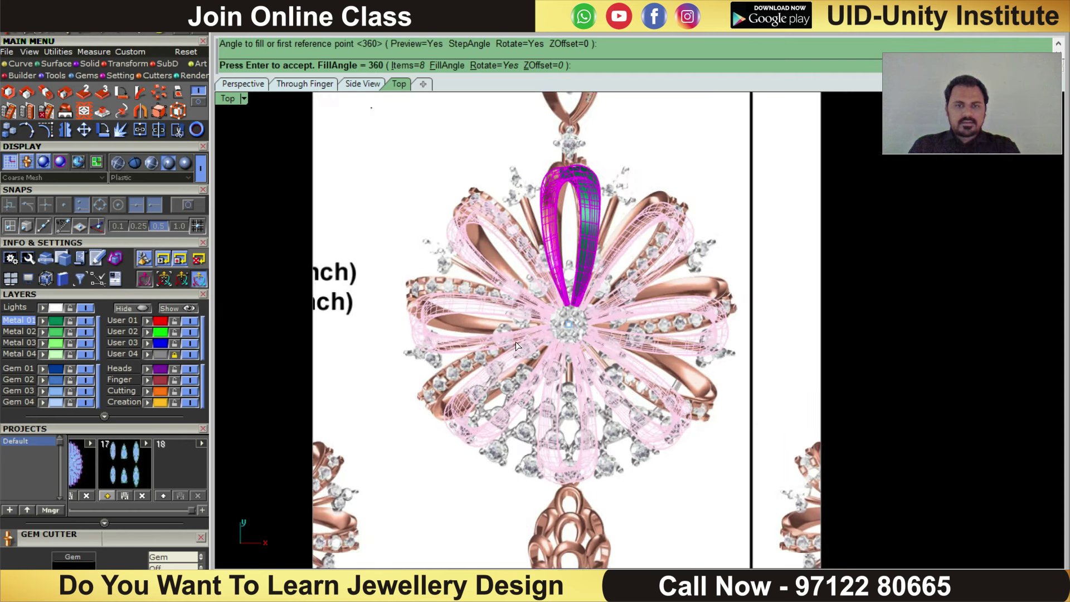
click(402, 65)
text(10)
key(Return)
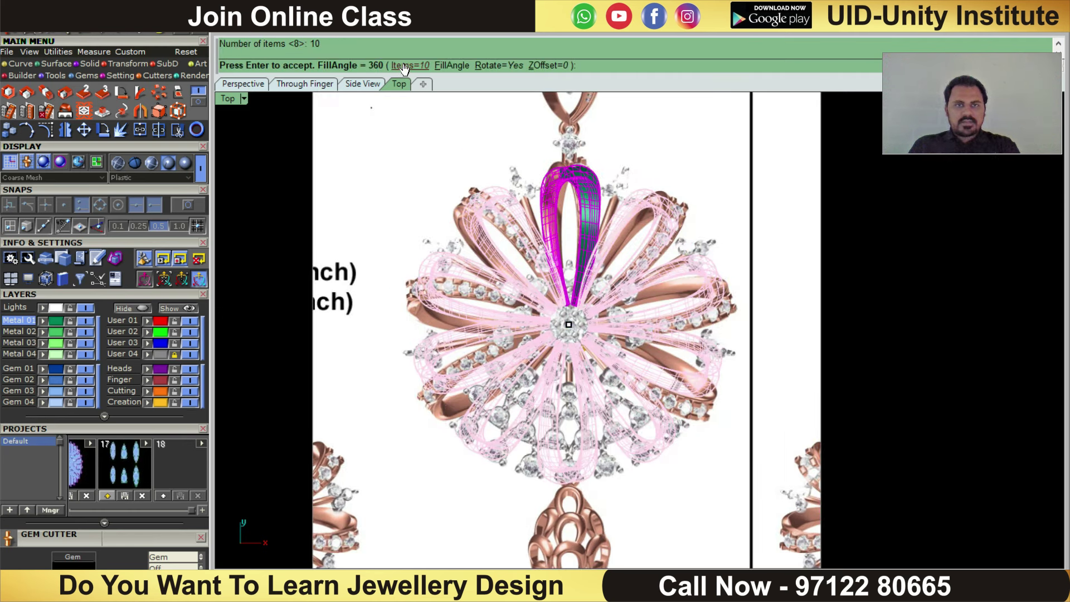
click(404, 67)
text(7)
key(Return)
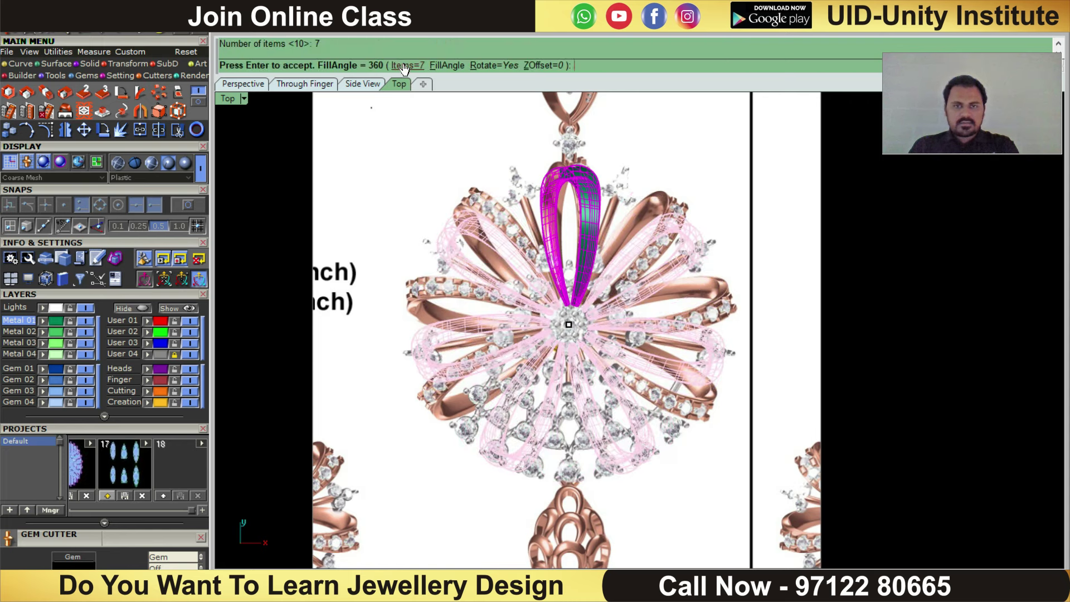
click(404, 67)
text(8)
key(Return)
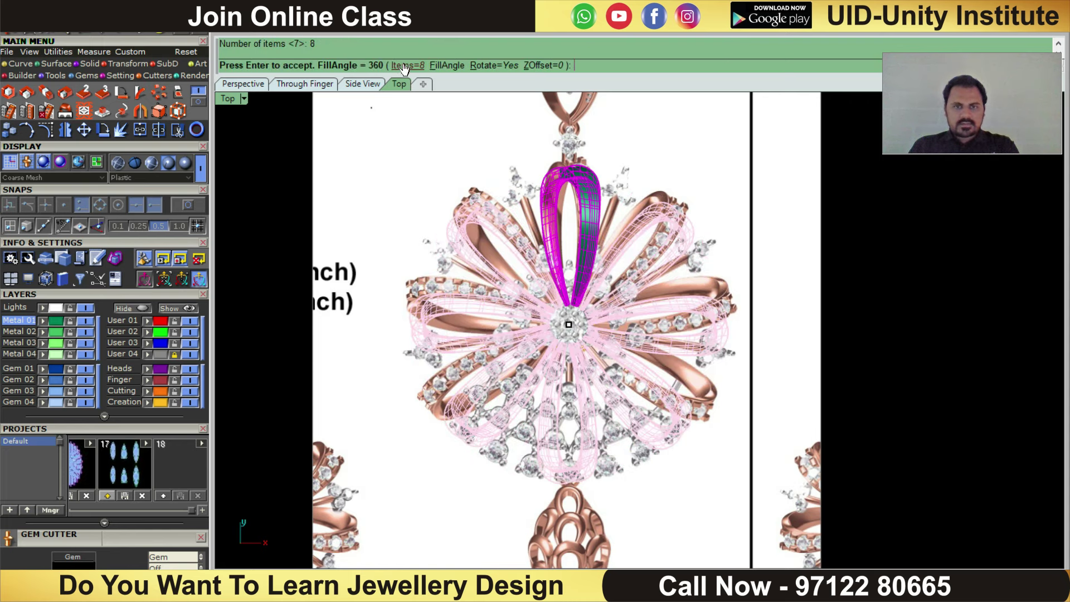
scroll(520, 250, up, 3)
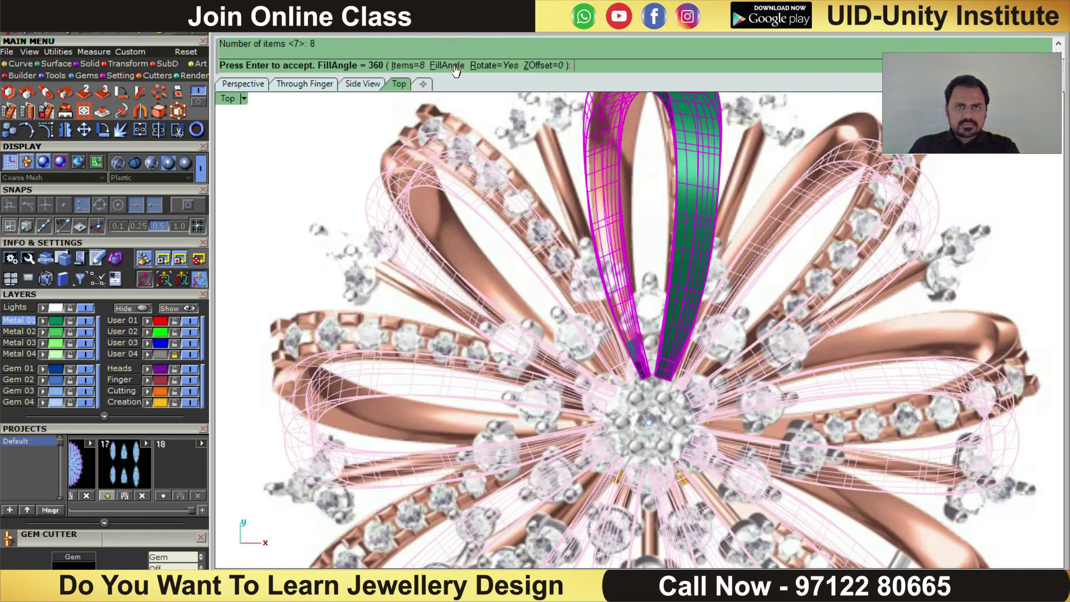
click(420, 68)
text(9)
key(Return)
scroll(556, 274, down, 2)
scroll(556, 274, down, 2)
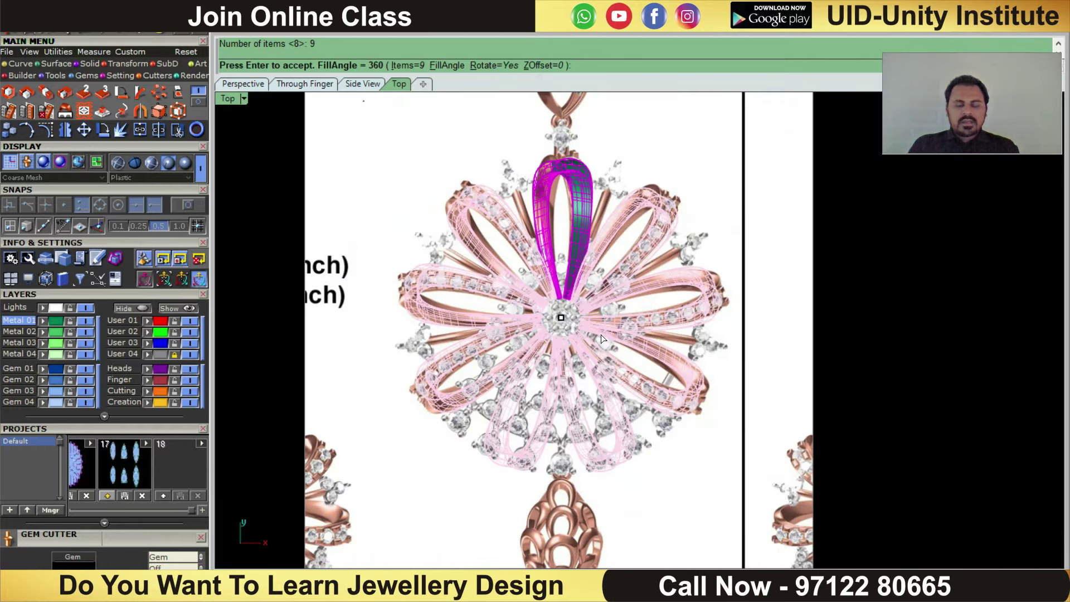
key(Return)
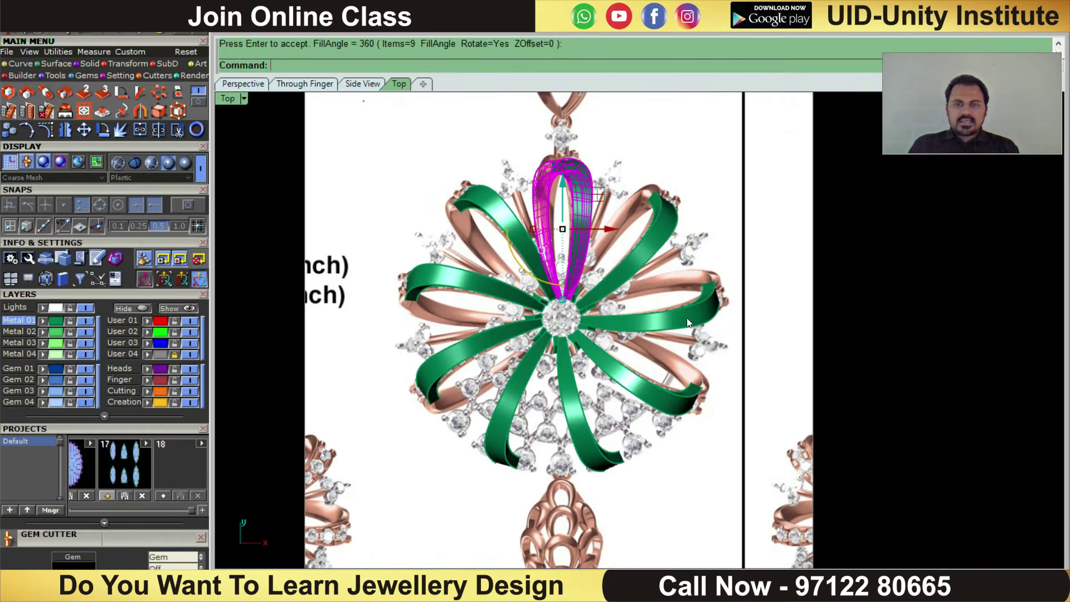
- Window-select the two bottom petals and delete them
drag(756, 394, 486, 503)
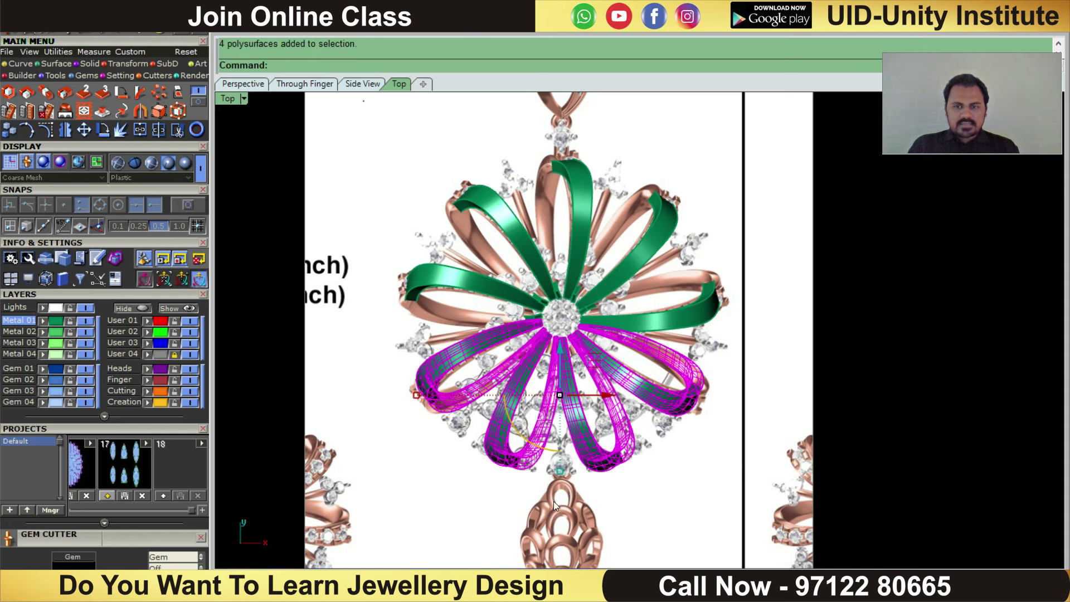
click(697, 501)
scroll(636, 486, up, 3)
drag(574, 502, 401, 429)
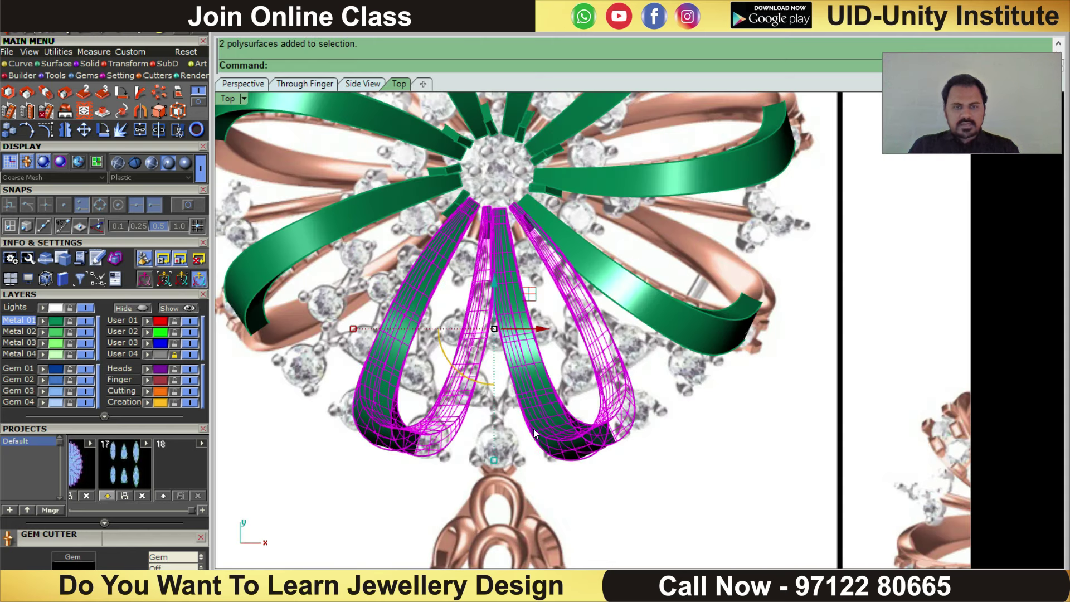
scroll(540, 421, down, 2)
key(Delete)
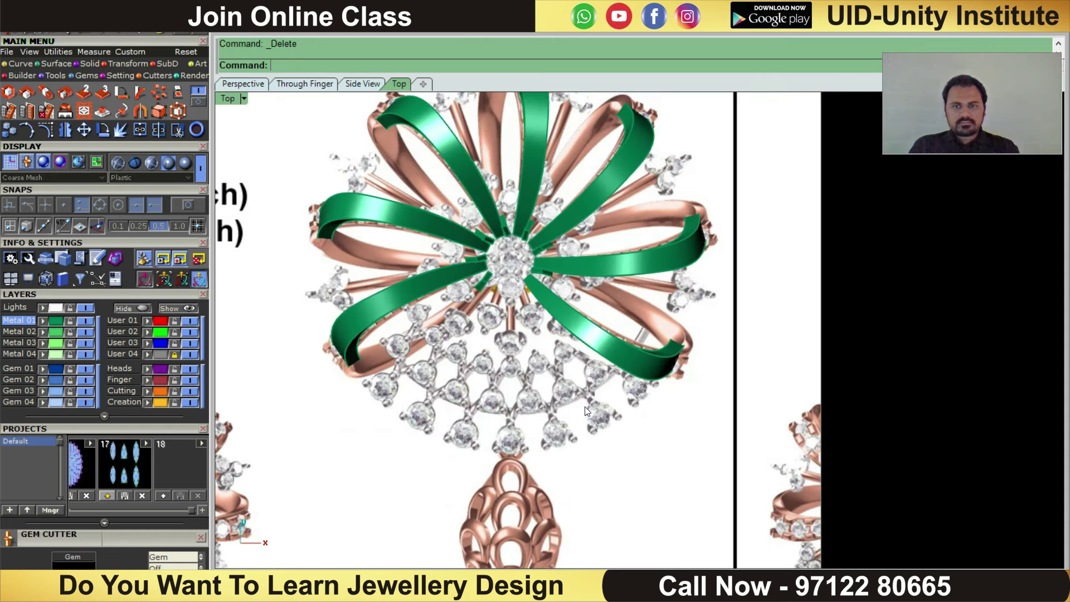
text(w)
- Check the remaining petals in wireframe and shaded display, orbiting and zooming around them
key(ctrl+alt+w)
mouse_move(586, 385)
ctrl+shift+right_down()
mouse_move(655, 287)
mouse_move(564, 258)
ctrl+shift+right_up()
key(ctrl+alt+s)
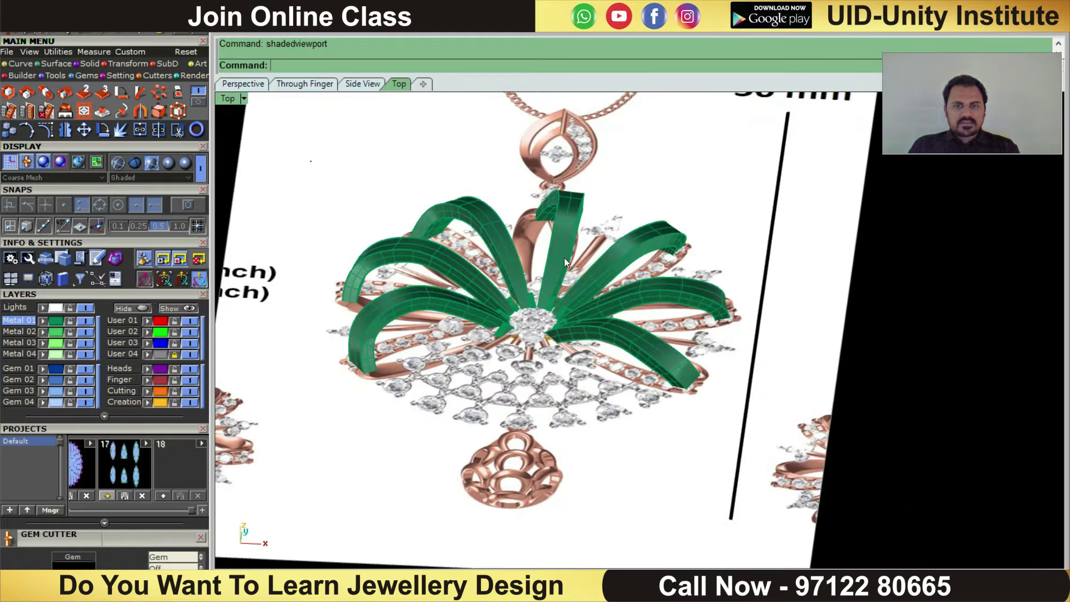
scroll(584, 332, up, 2)
scroll(564, 311, up, 2)
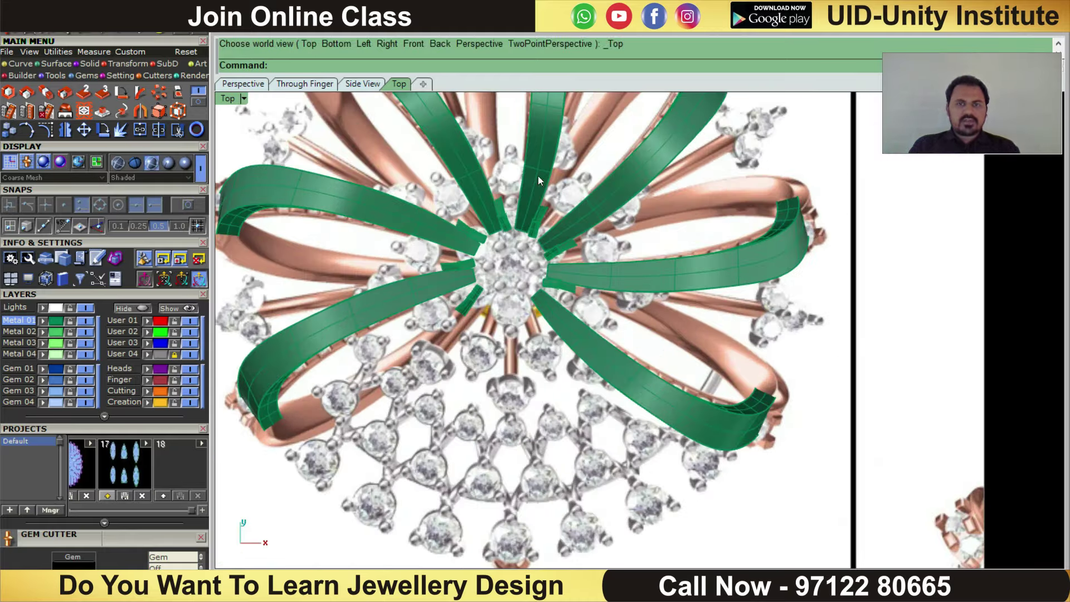
scroll(538, 179, up, 2)
scroll(565, 181, down, 3)
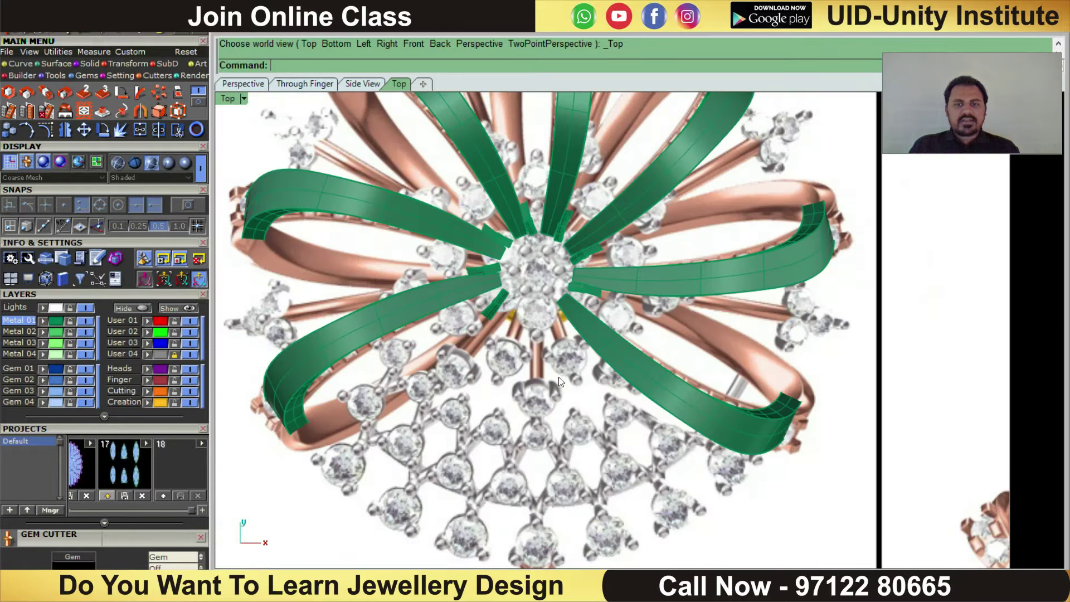
scroll(560, 381, down, 2)
scroll(554, 425, up, 4)
scroll(509, 386, down, 4)
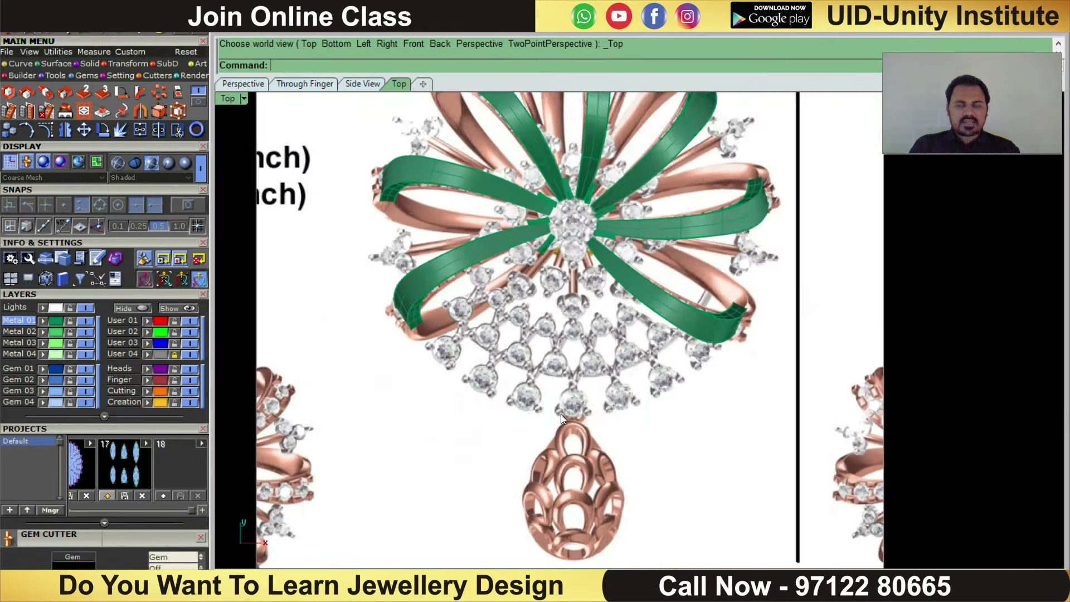
- Turn off layer User 04, orbit to check the flower, return to Top view and select it
click(190, 354)
scroll(618, 359, up, 2)
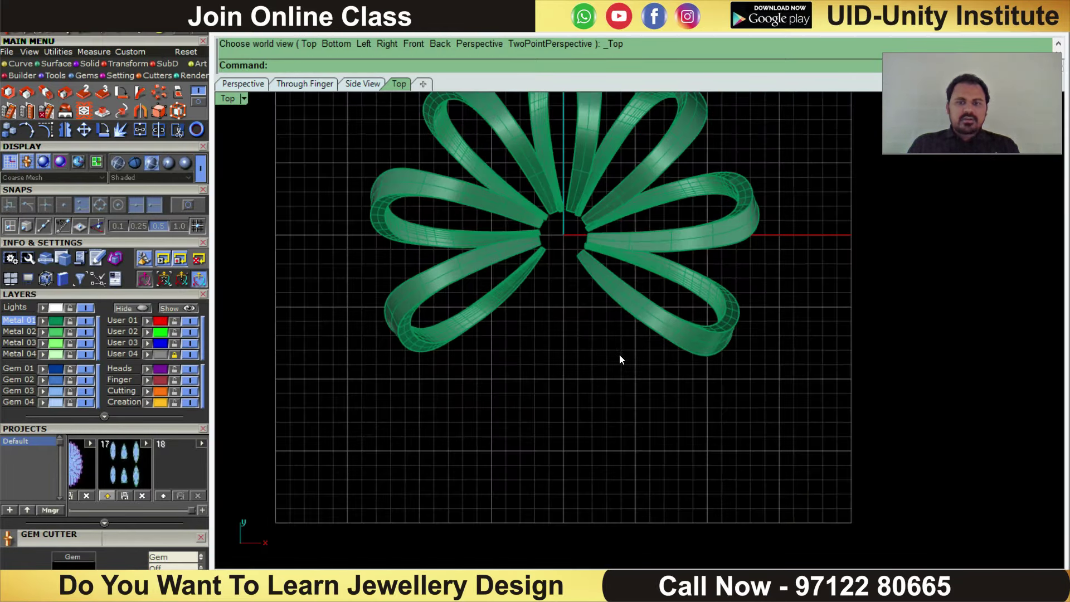
mouse_move(619, 358)
right_down()
mouse_move(665, 181)
mouse_move(591, 280)
right_up()
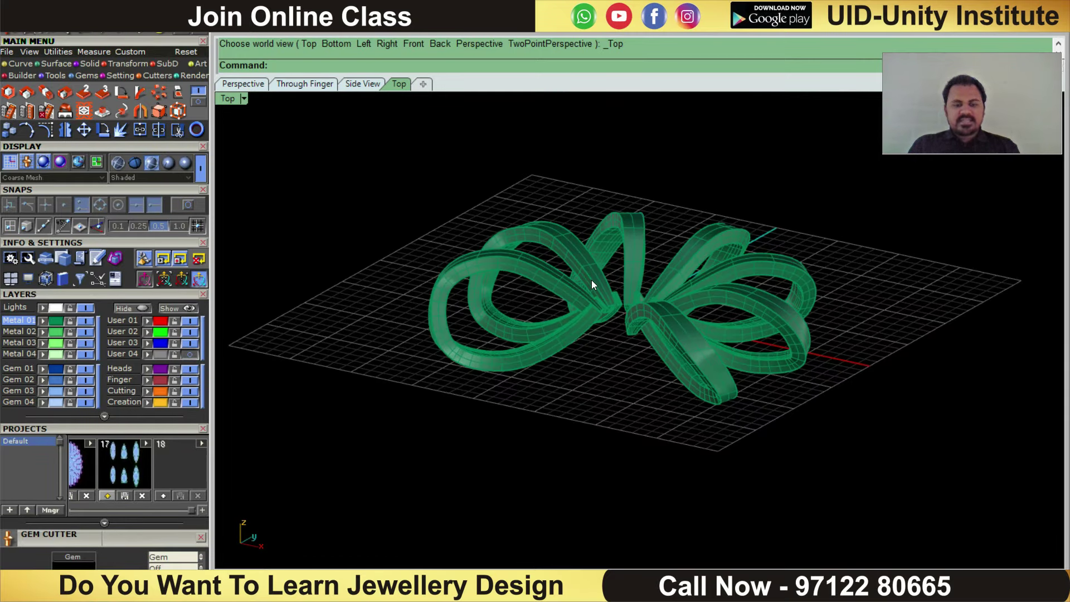
right_click(592, 279)
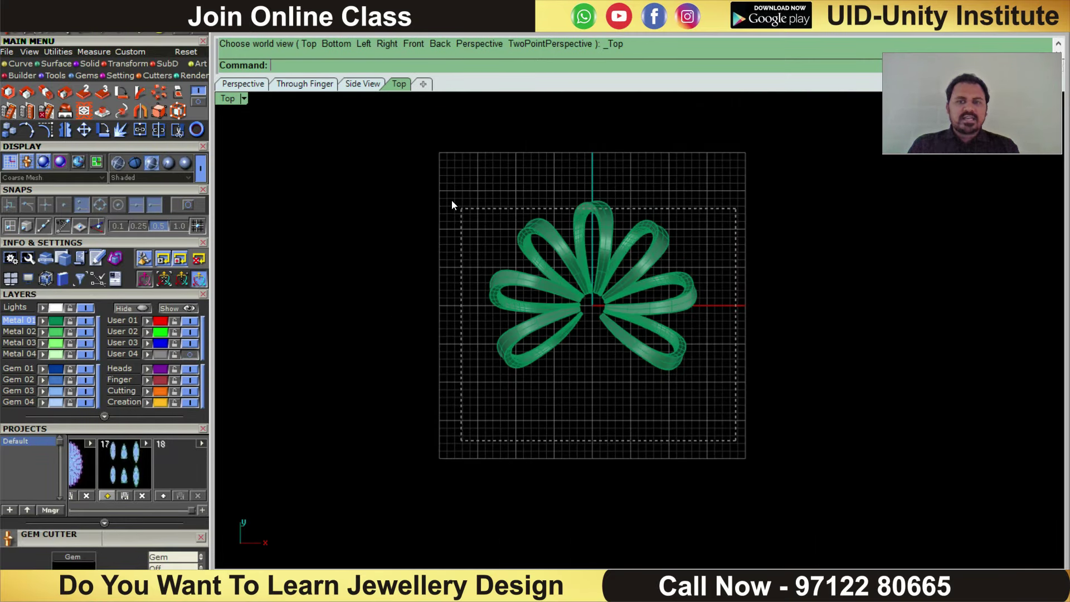
drag(452, 204, 453, 205)
scroll(556, 265, up, 1)
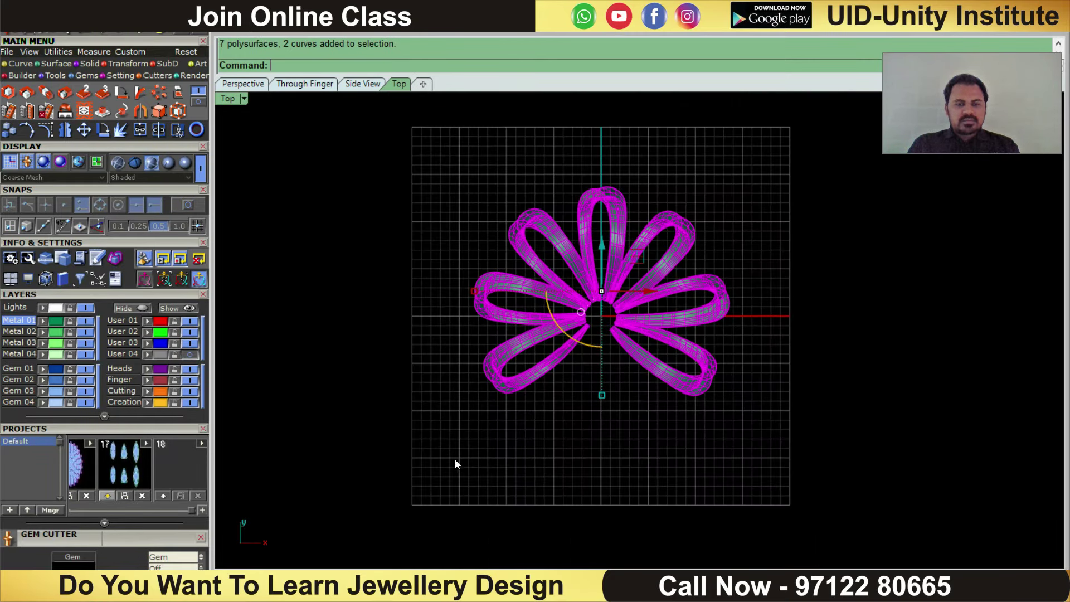